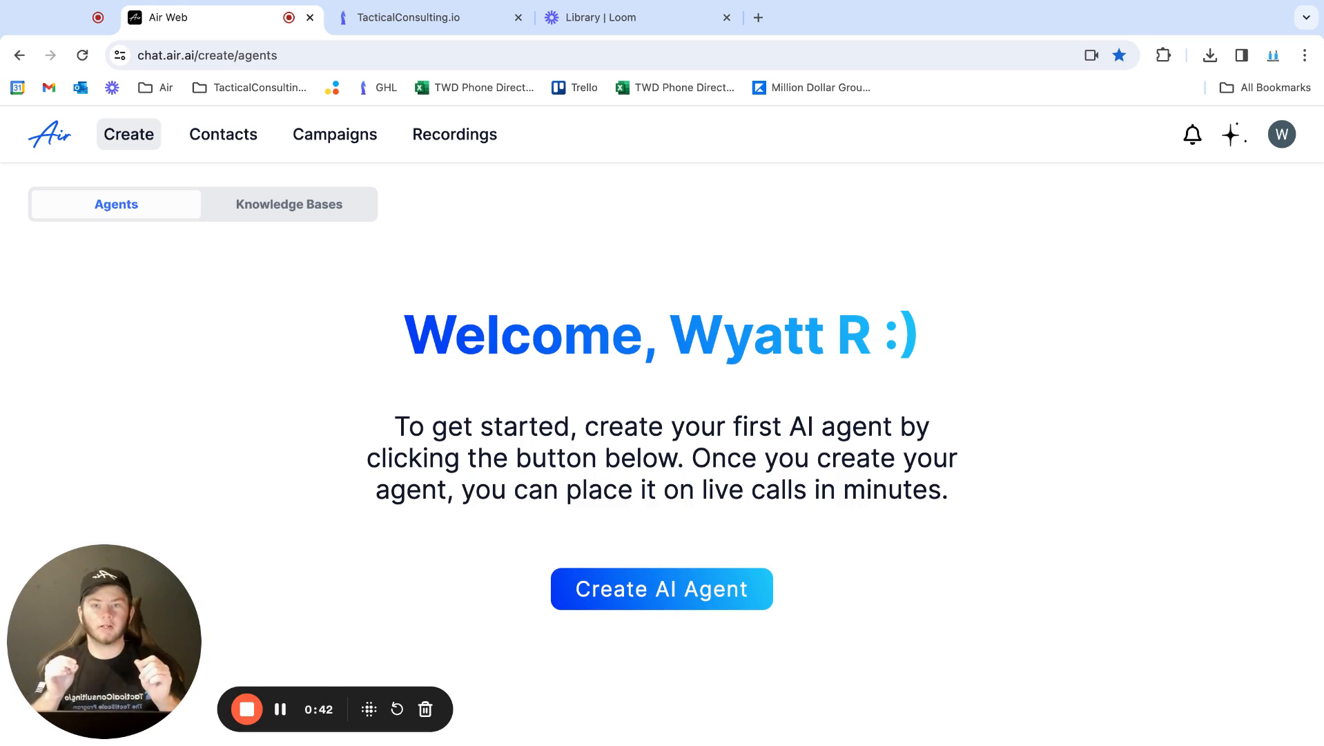
Start a new AI agent named "Agent 1" with the Customer Service use case
click(638, 602)
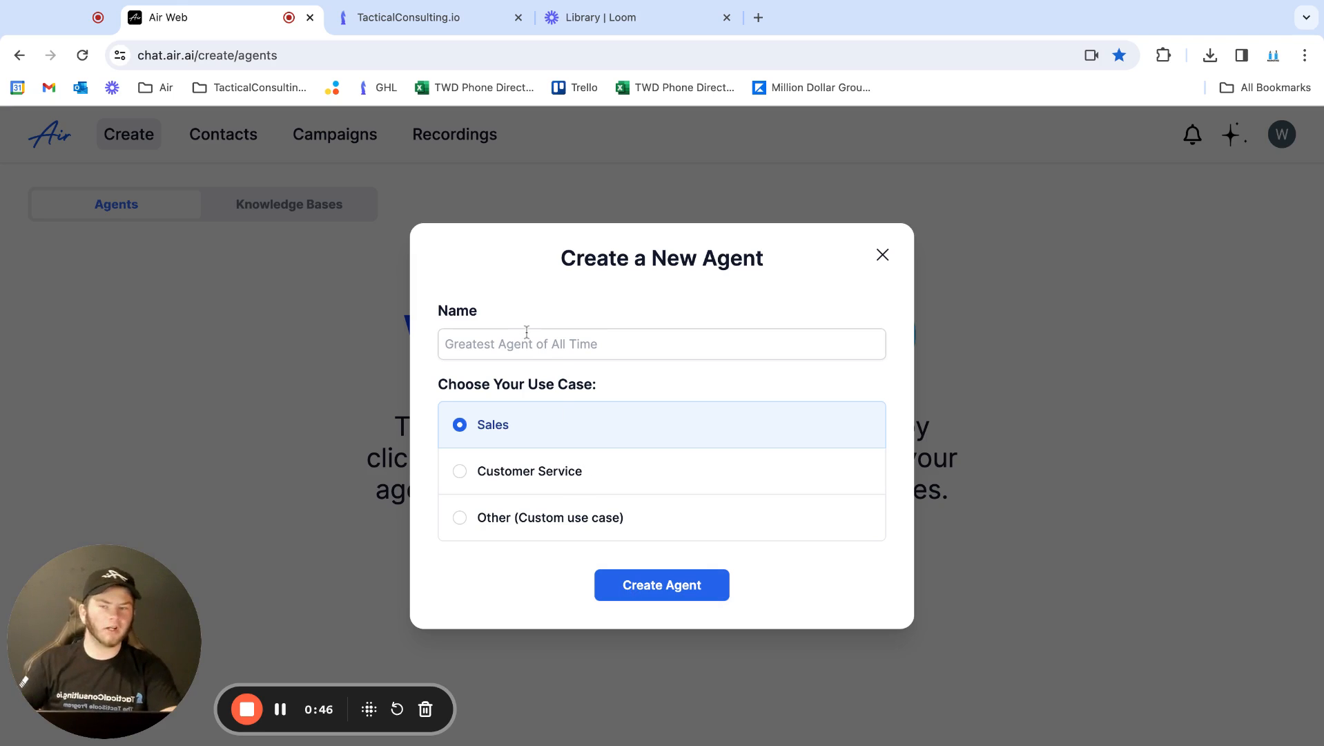
click(535, 477)
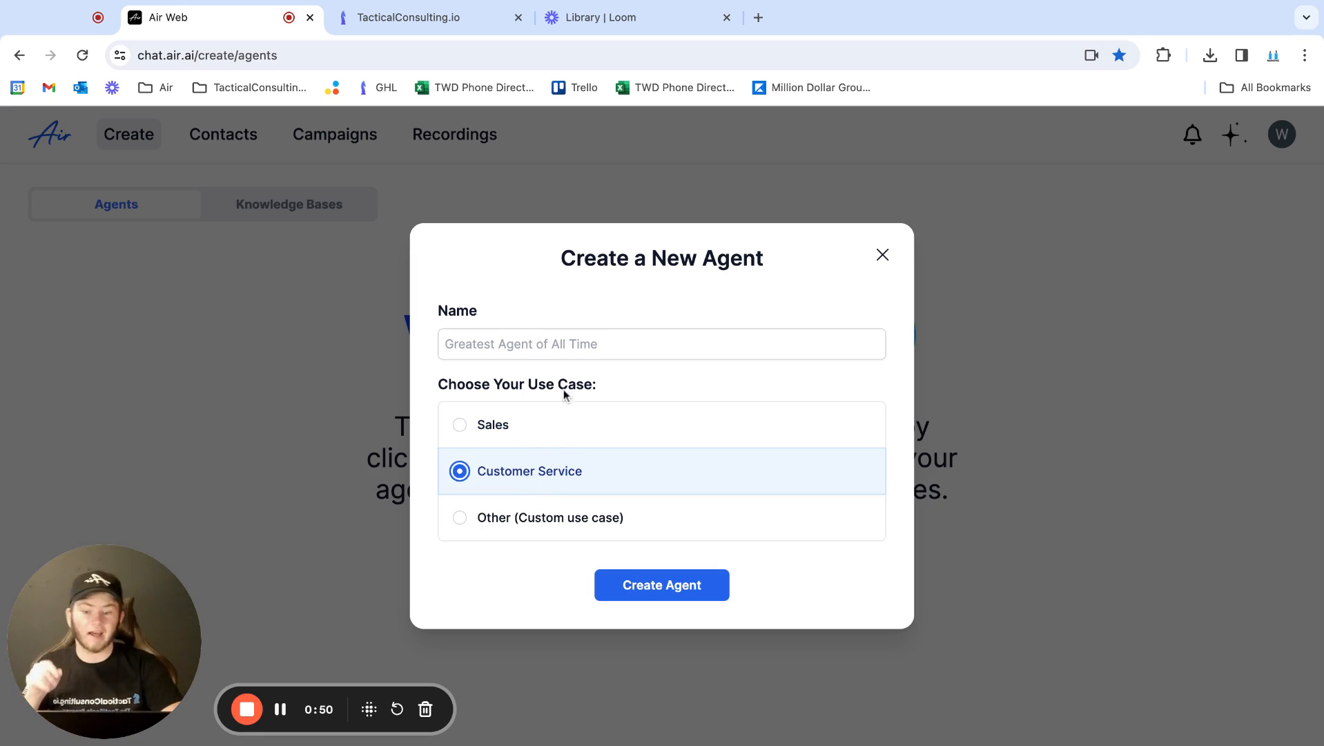
click(539, 349)
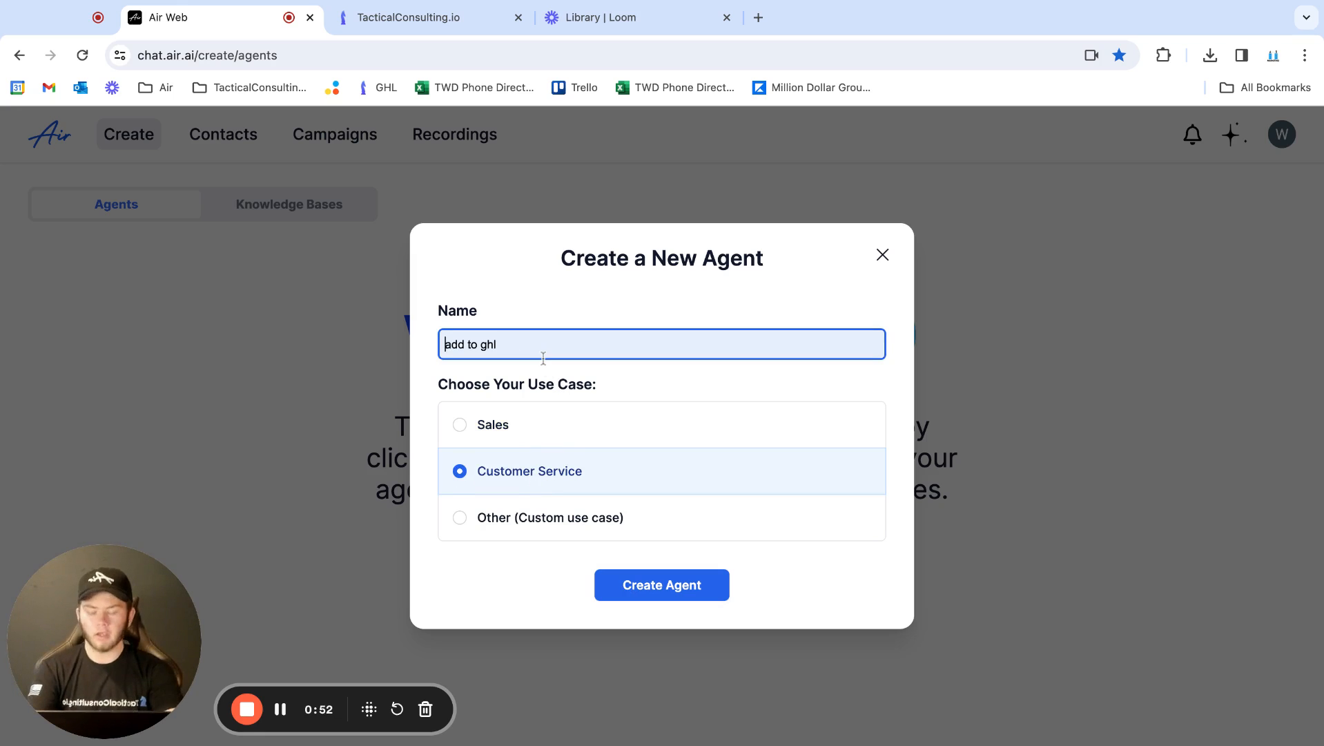
text(A)
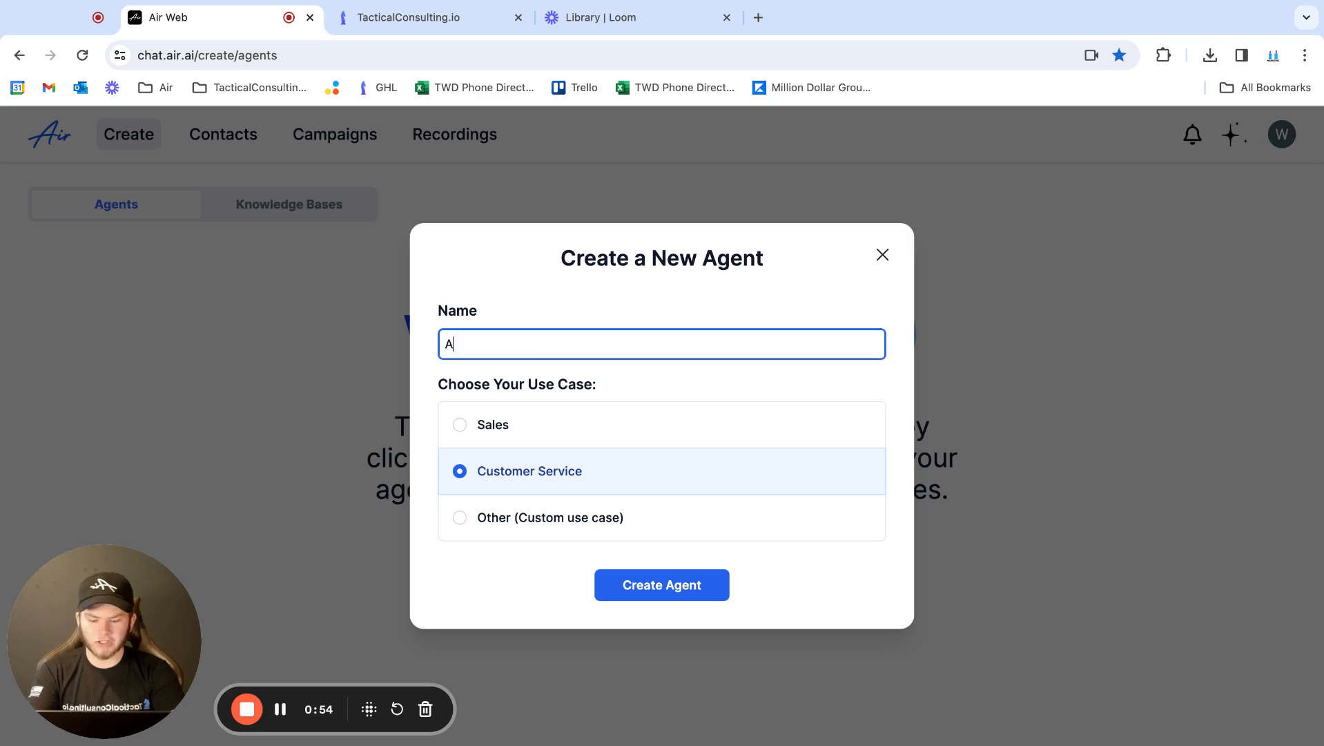
text(gent 1)
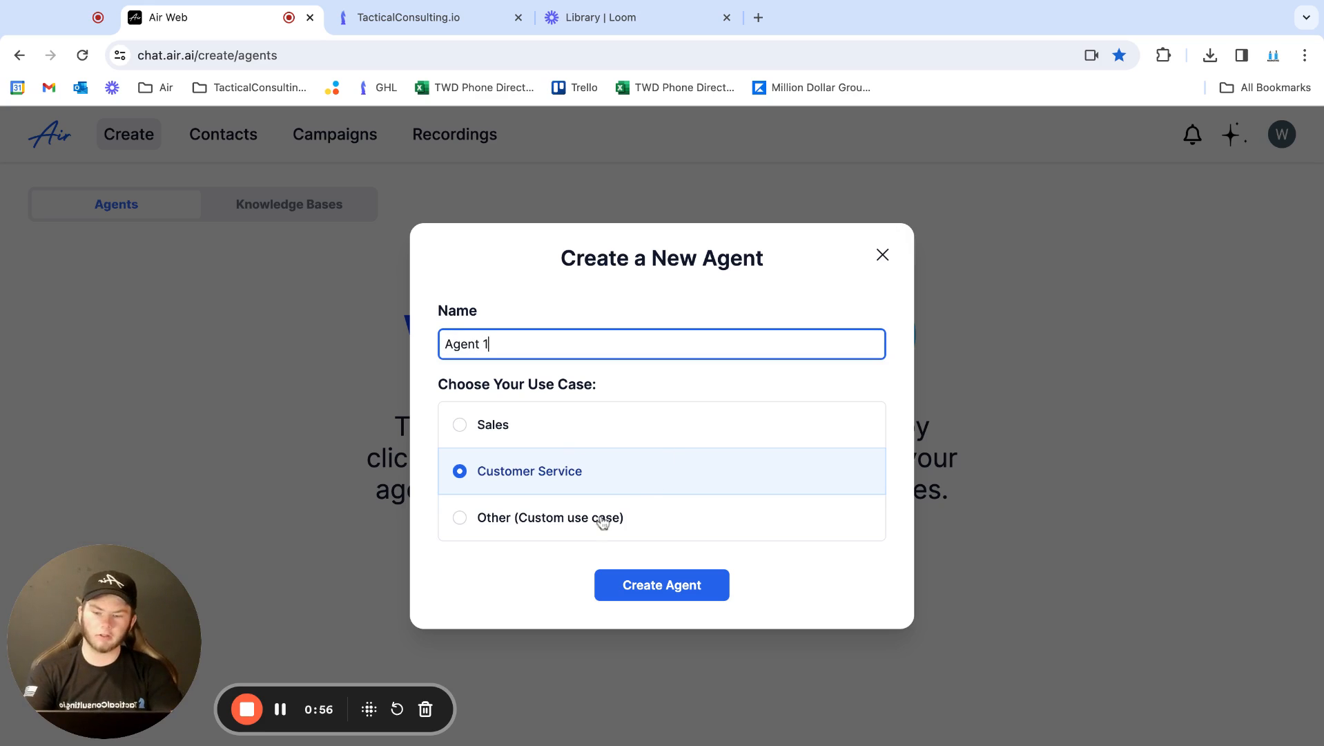
click(714, 587)
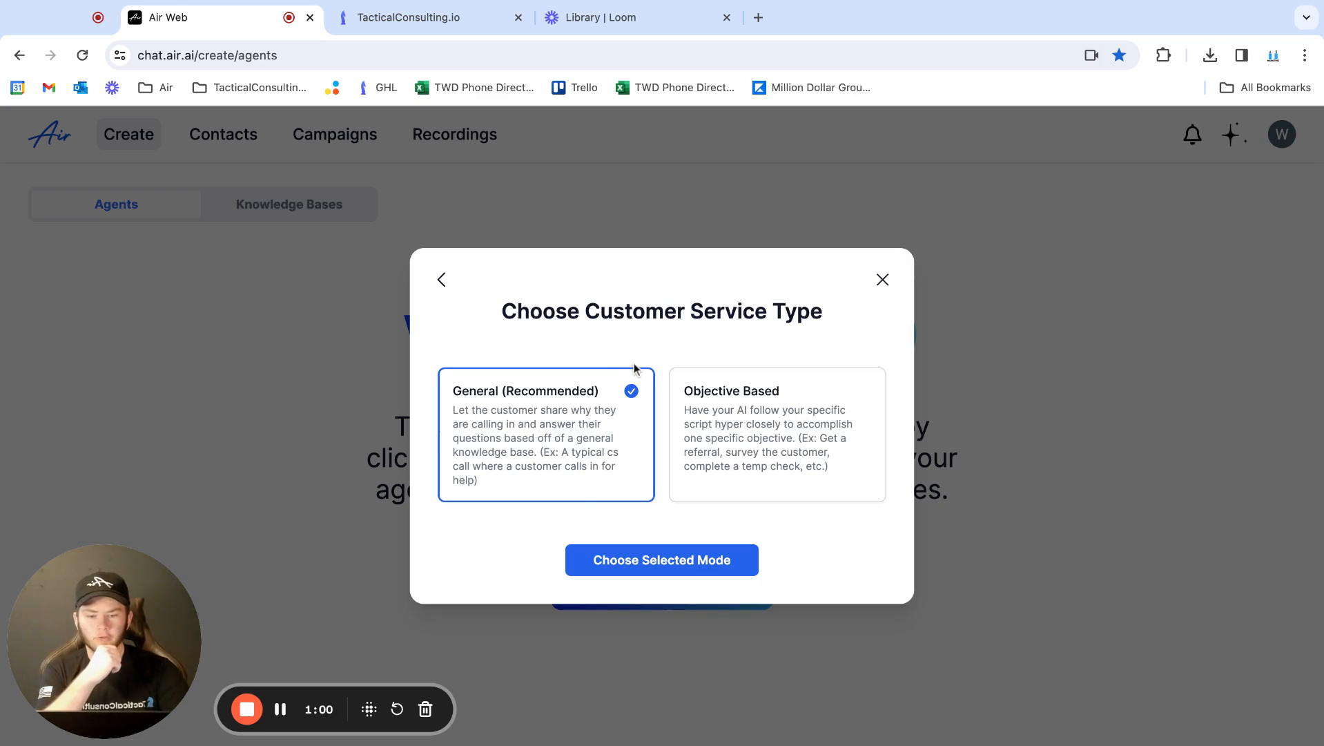
Switch the agent's use case to Sales and create it in Standard editing mode with a script magically generated using AI
click(442, 279)
click(487, 417)
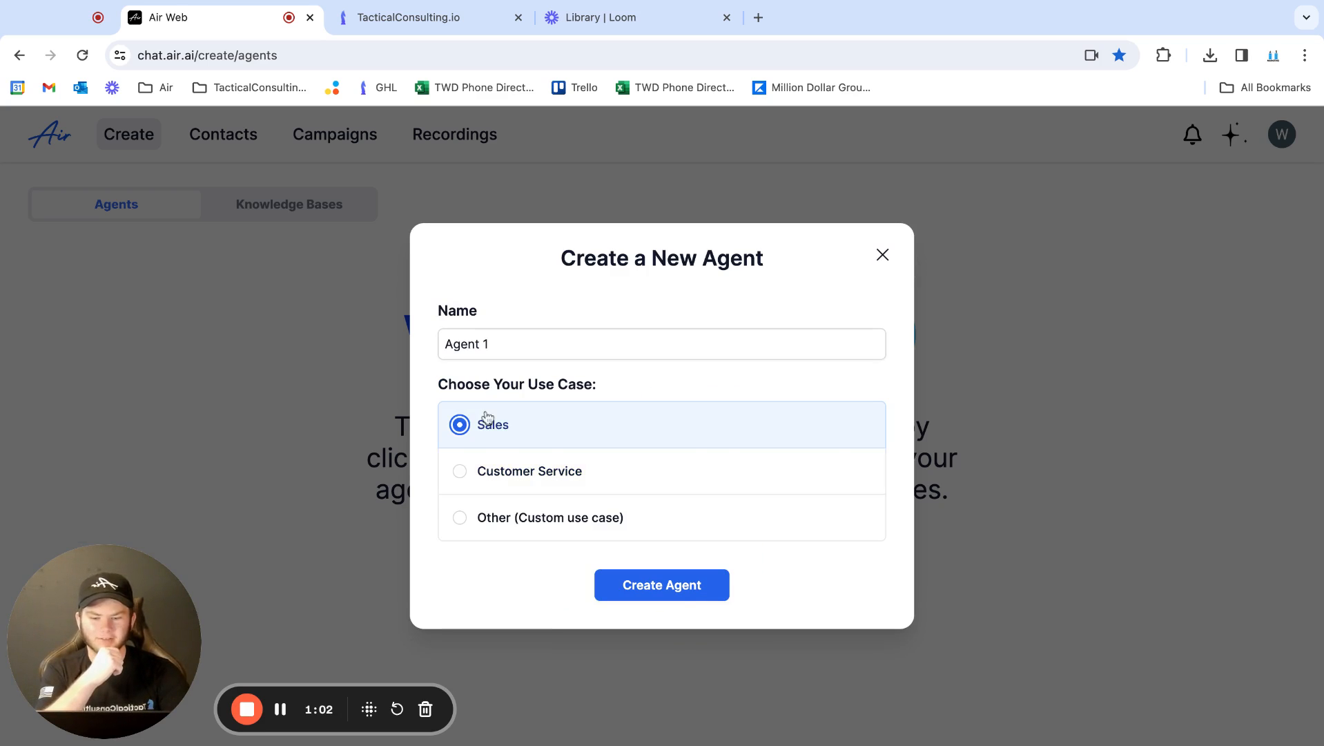
click(631, 580)
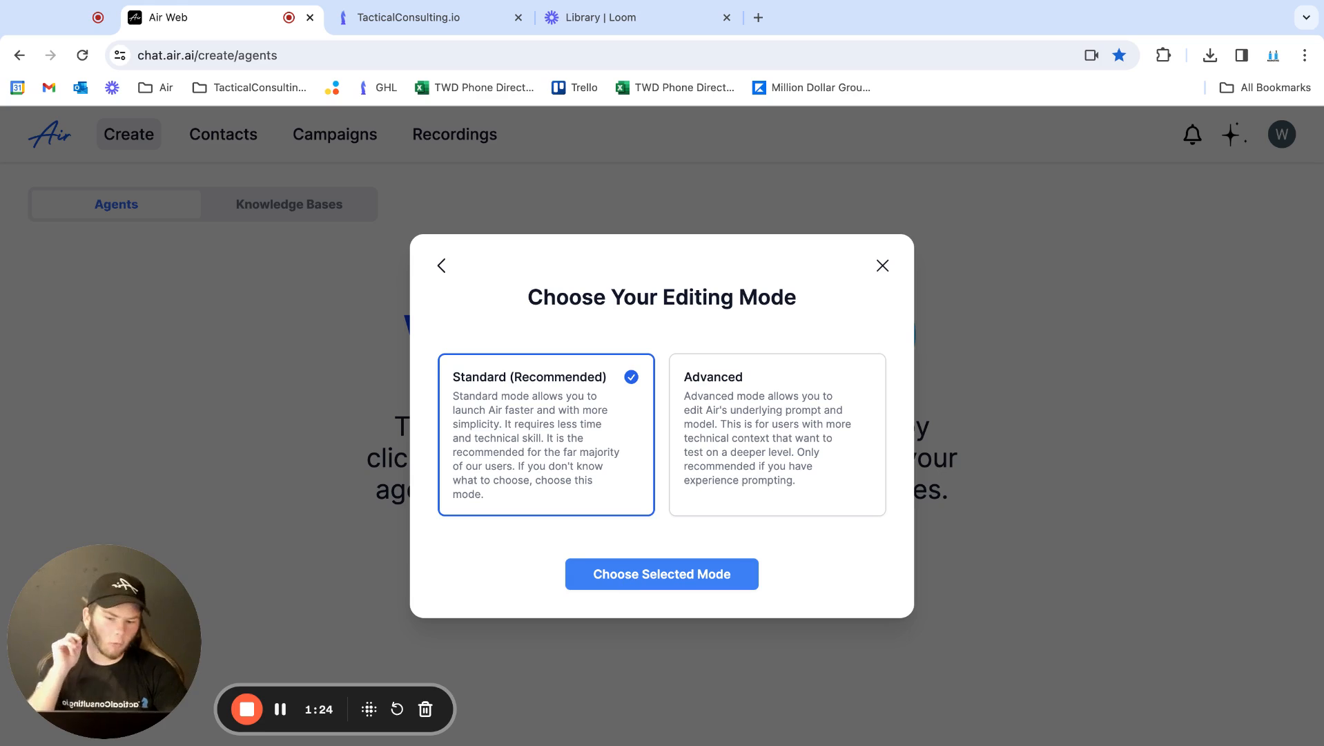
click(663, 575)
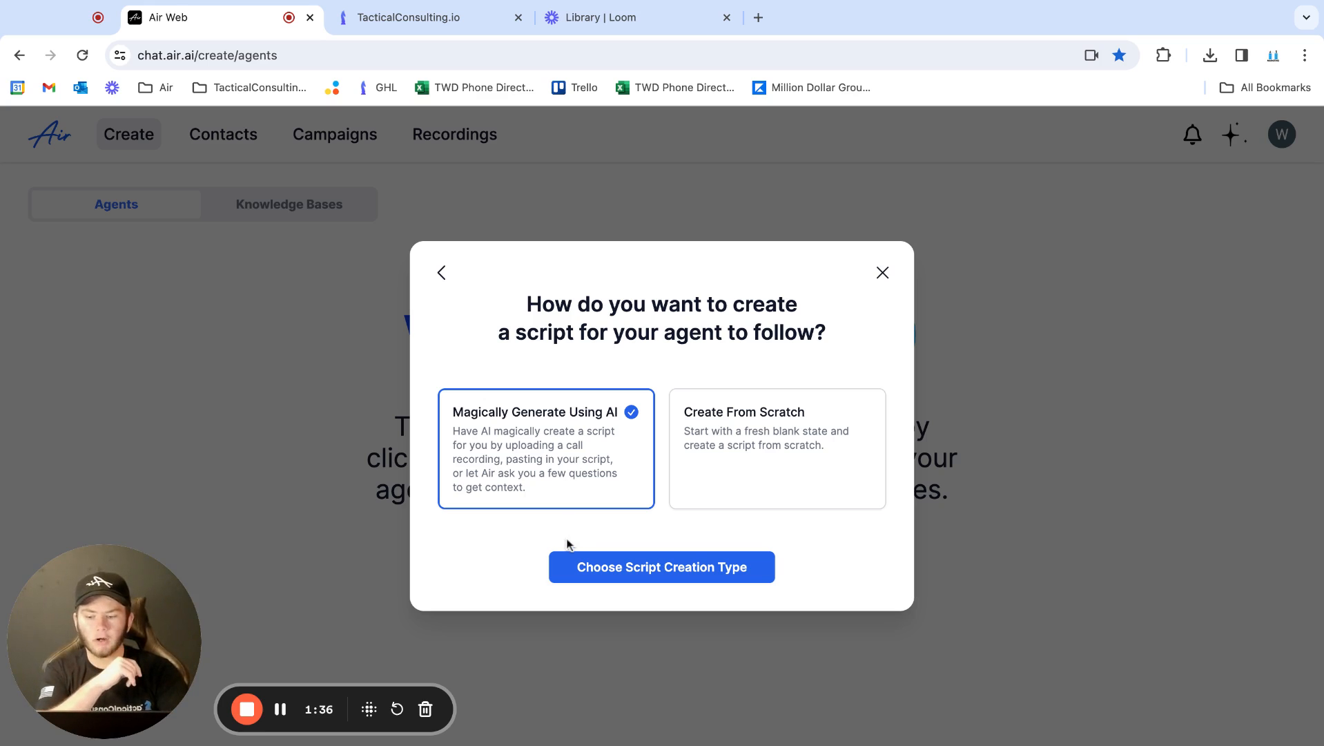
click(584, 581)
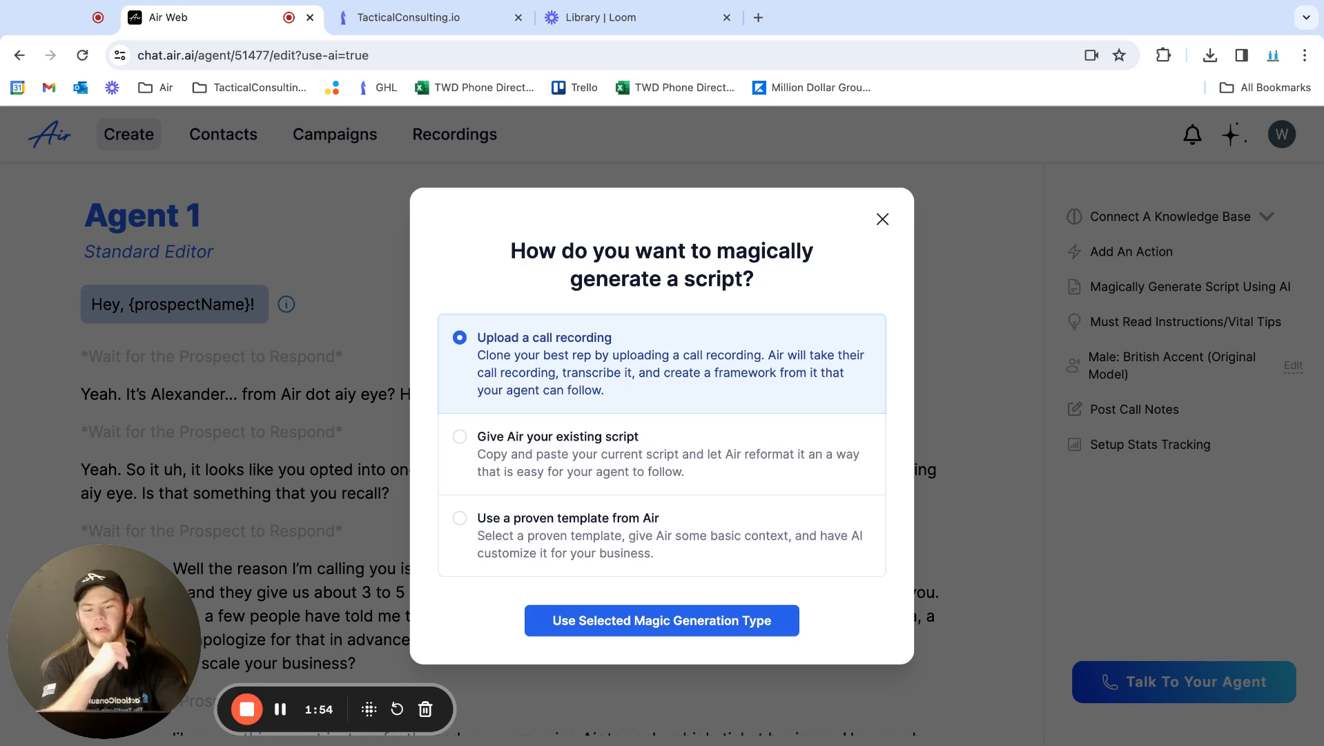
Choose a proven template from Air as the script generation method
click(542, 434)
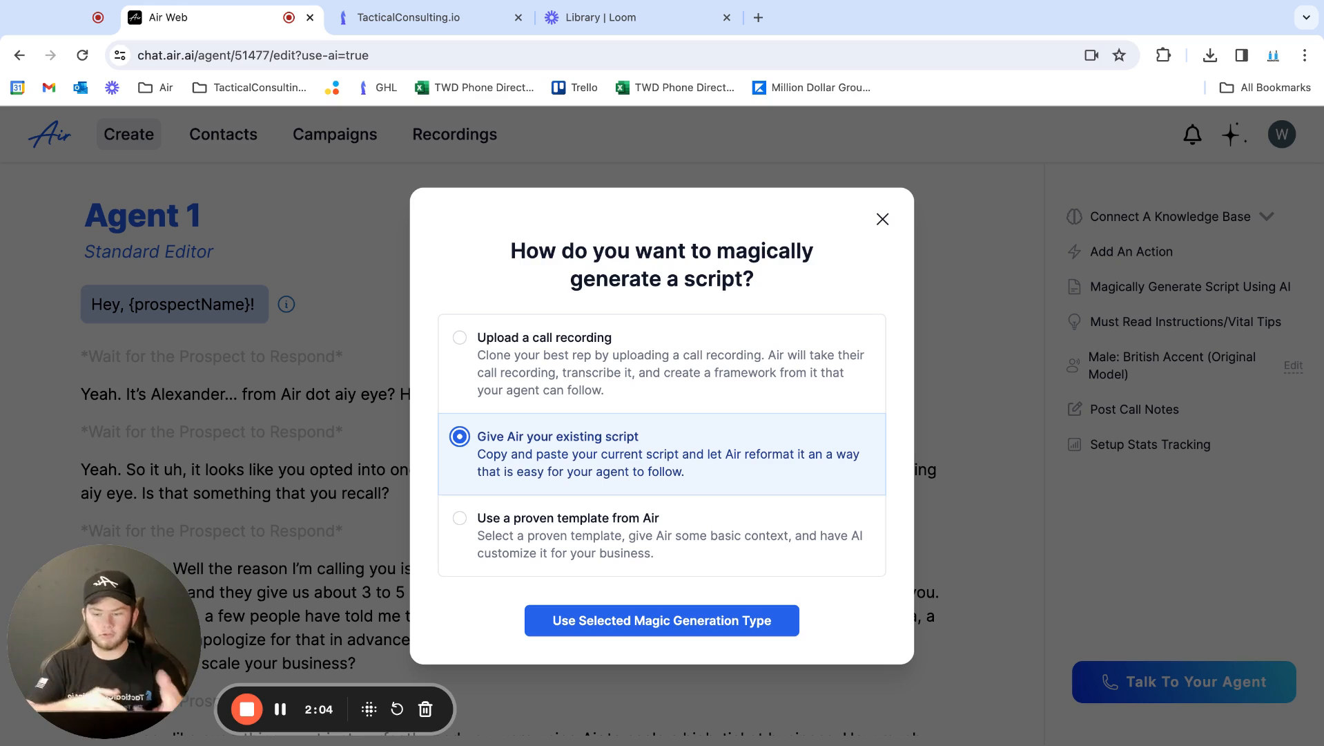
click(547, 522)
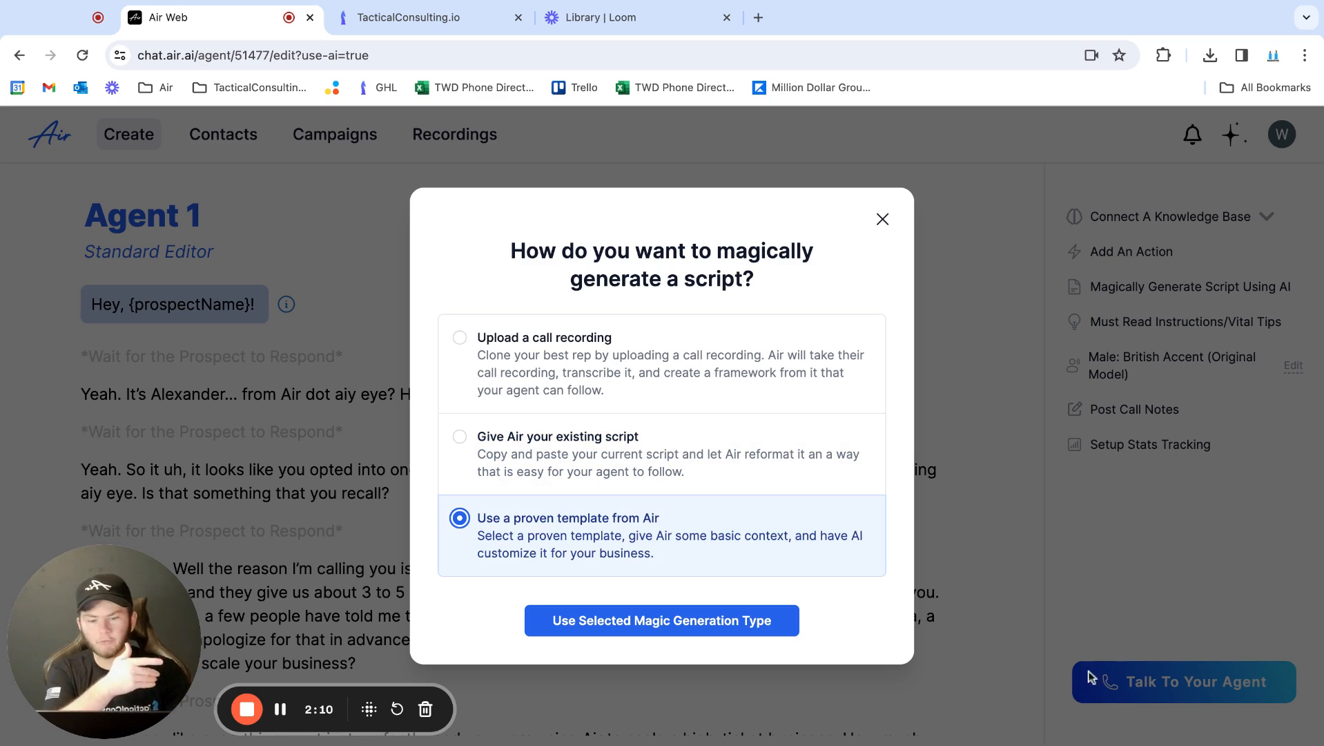
click(656, 626)
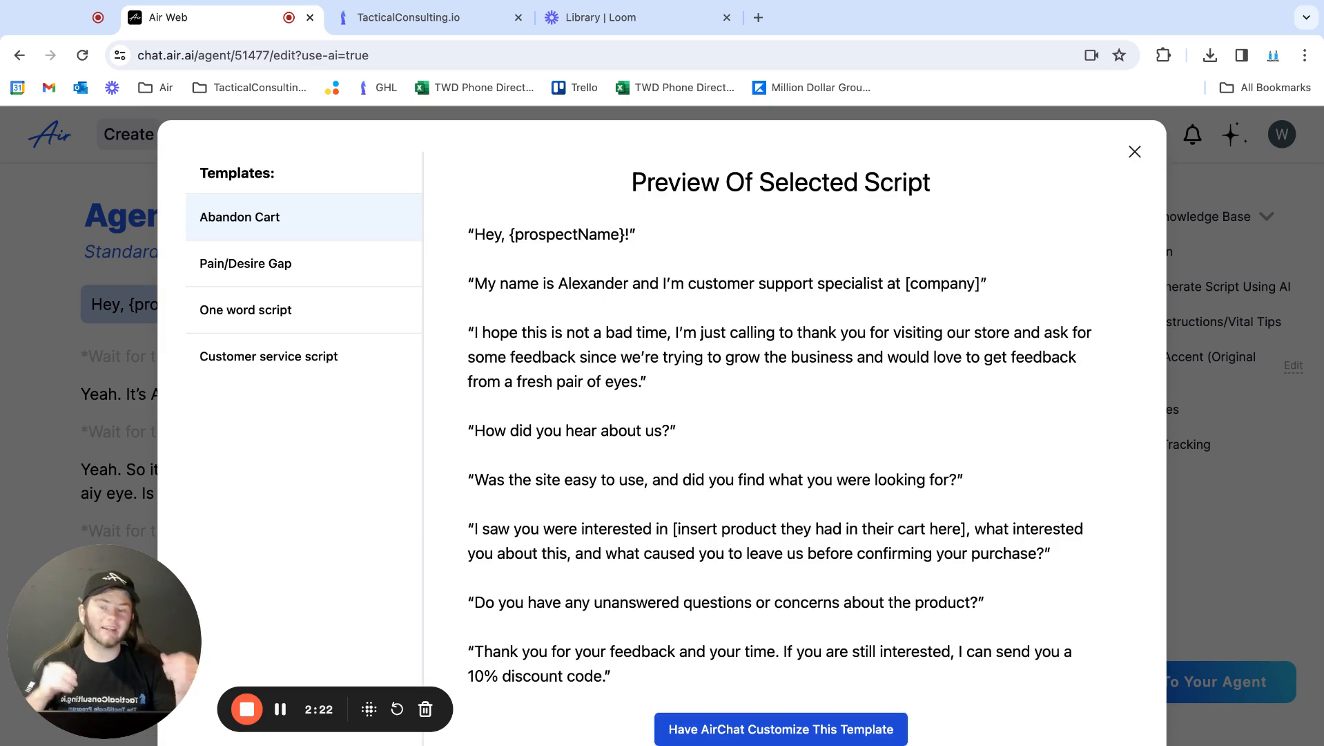
Preview the script templates and have AirChat customize the One word script template
click(276, 310)
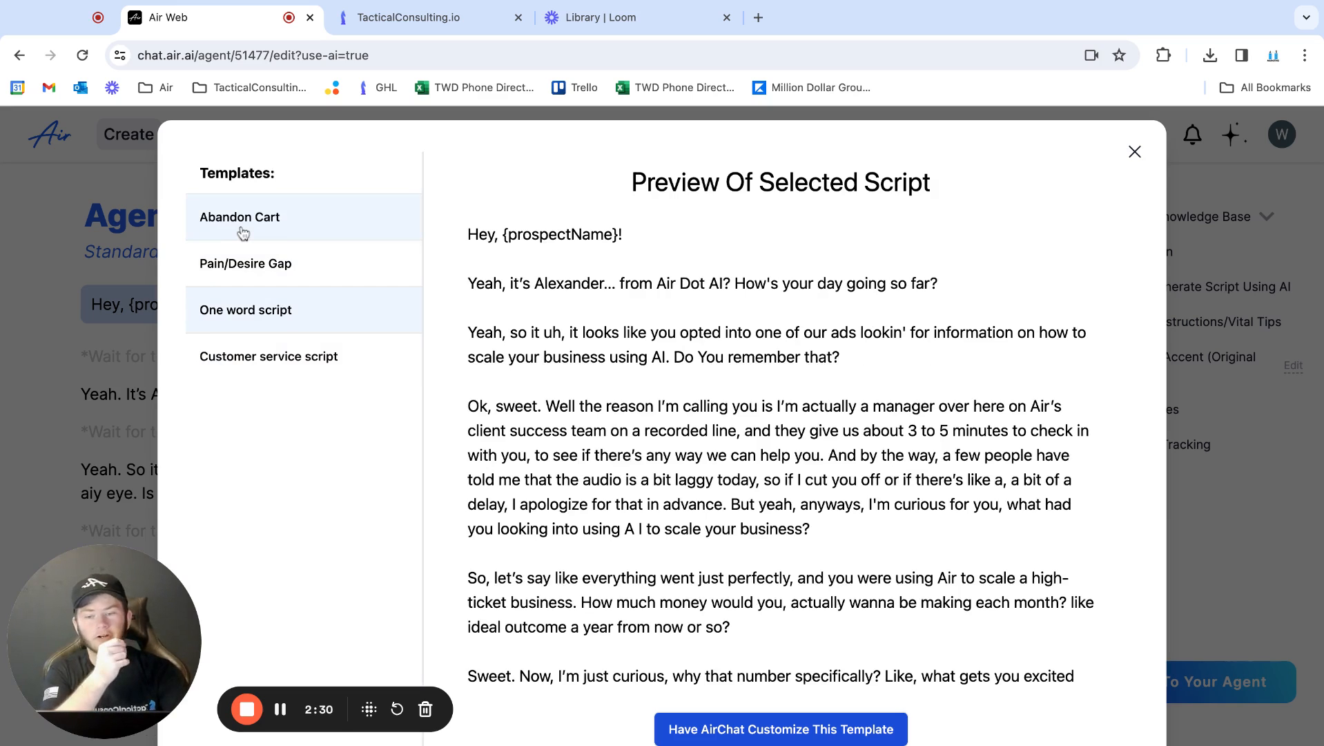
click(240, 266)
click(273, 312)
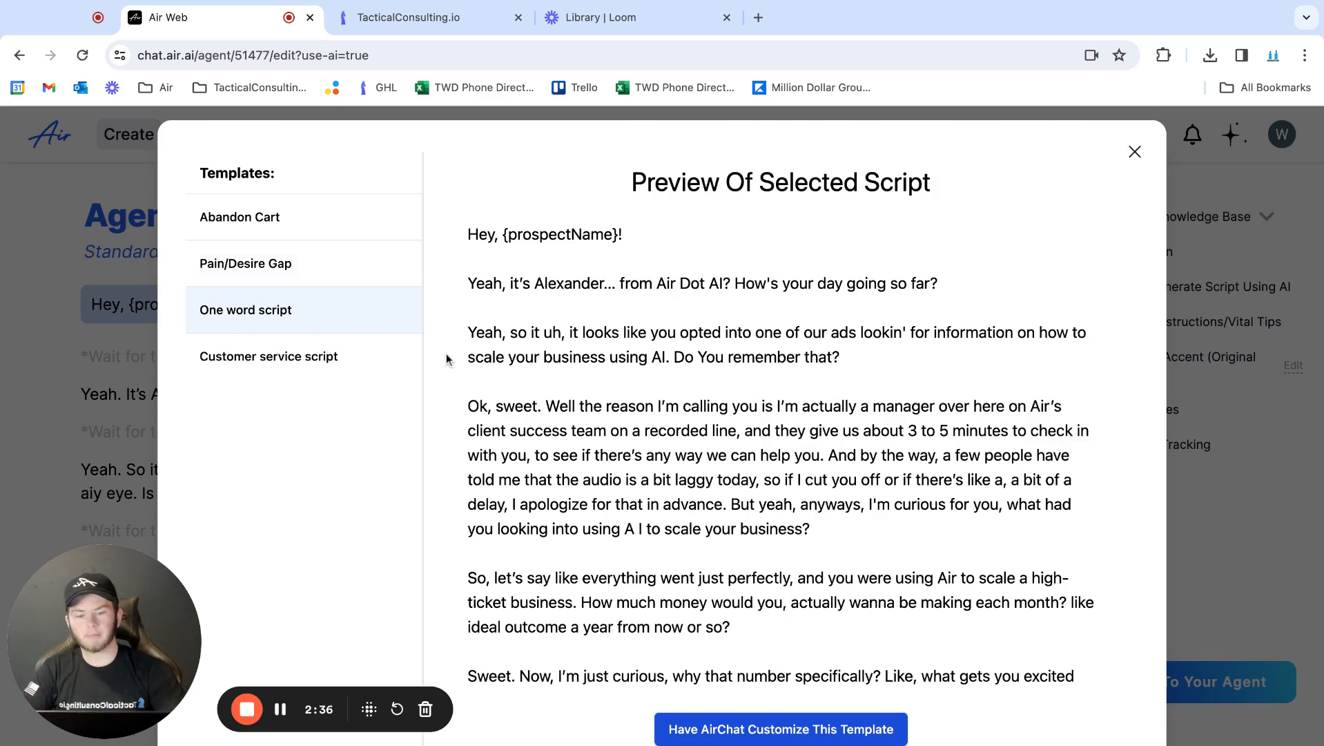
scroll(446, 359, down, 2)
click(706, 662)
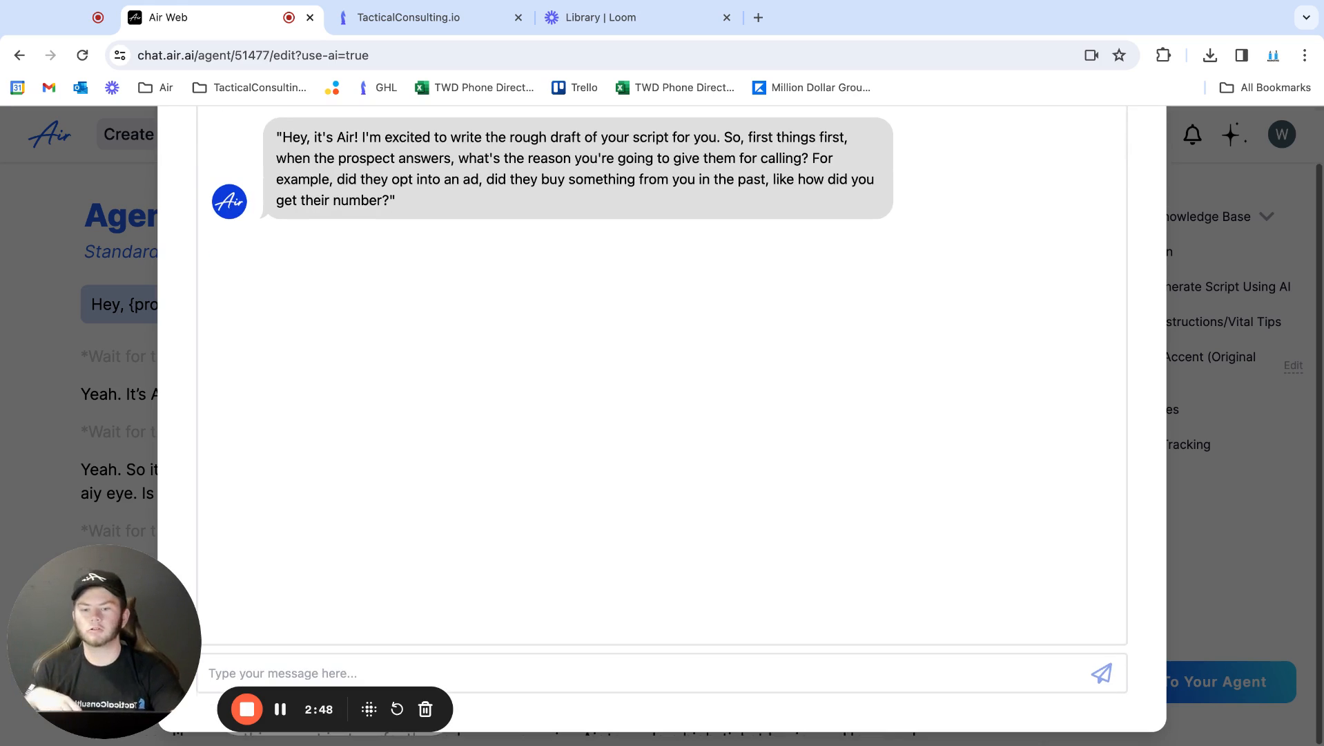
Answer AirChat's question about the reason for calling with "They clicked on an Ad"
click(528, 671)
text(They)
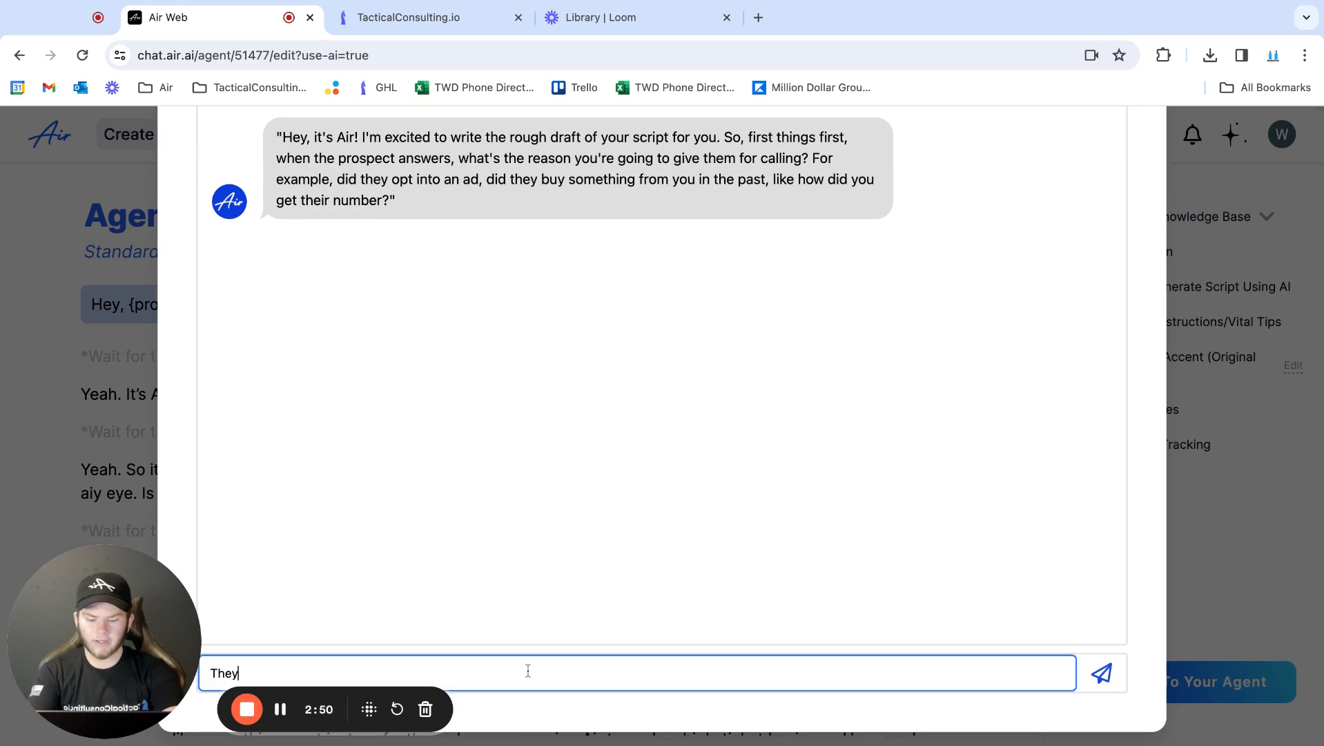
text( clicked on an Ad)
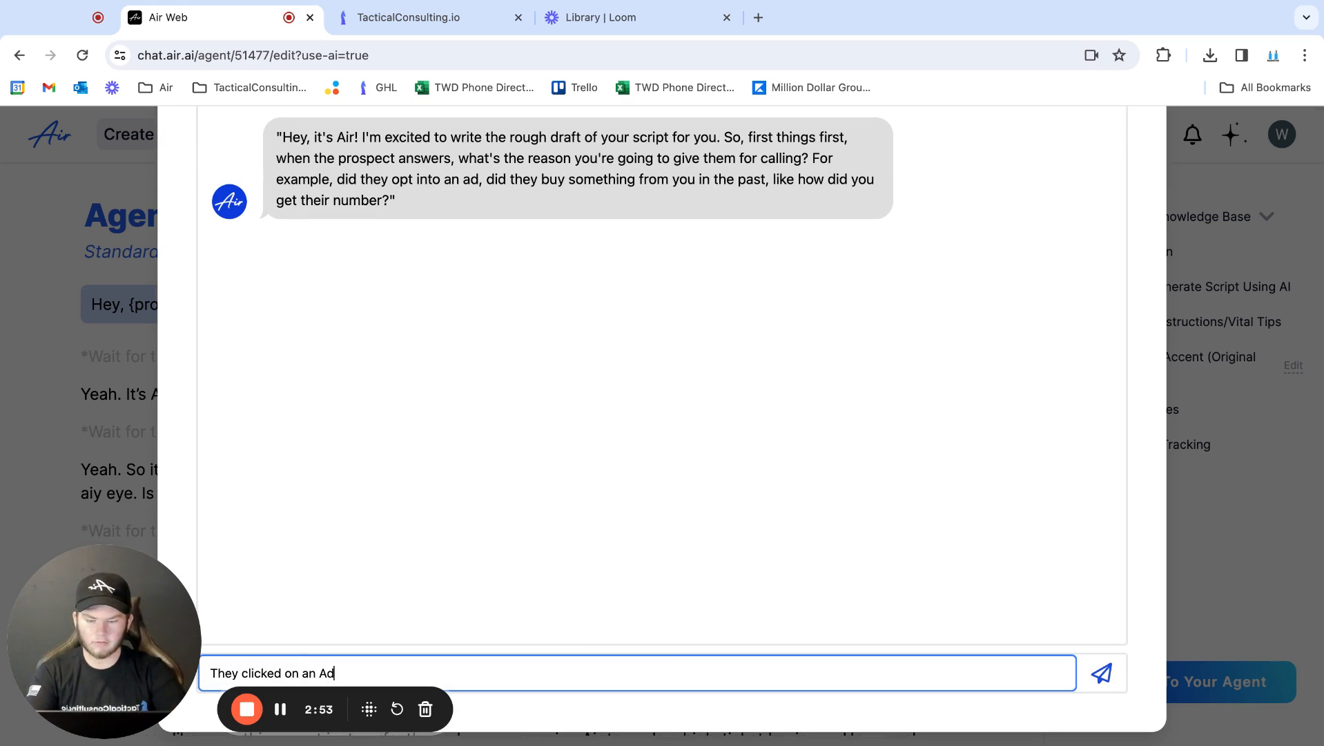
key(Return)
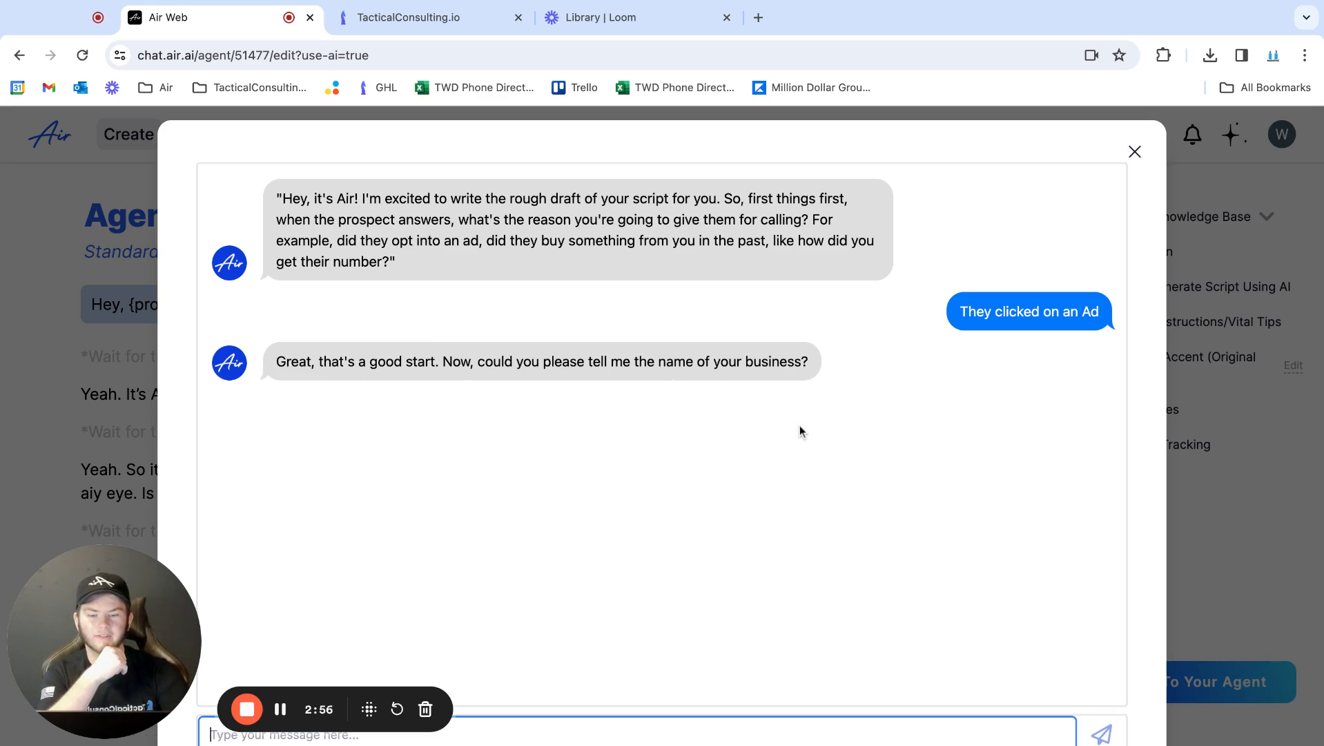
Give AirChat "TacticalConsulting" as the name of the business
scroll(691, 464, down, 2)
text(Tactical)
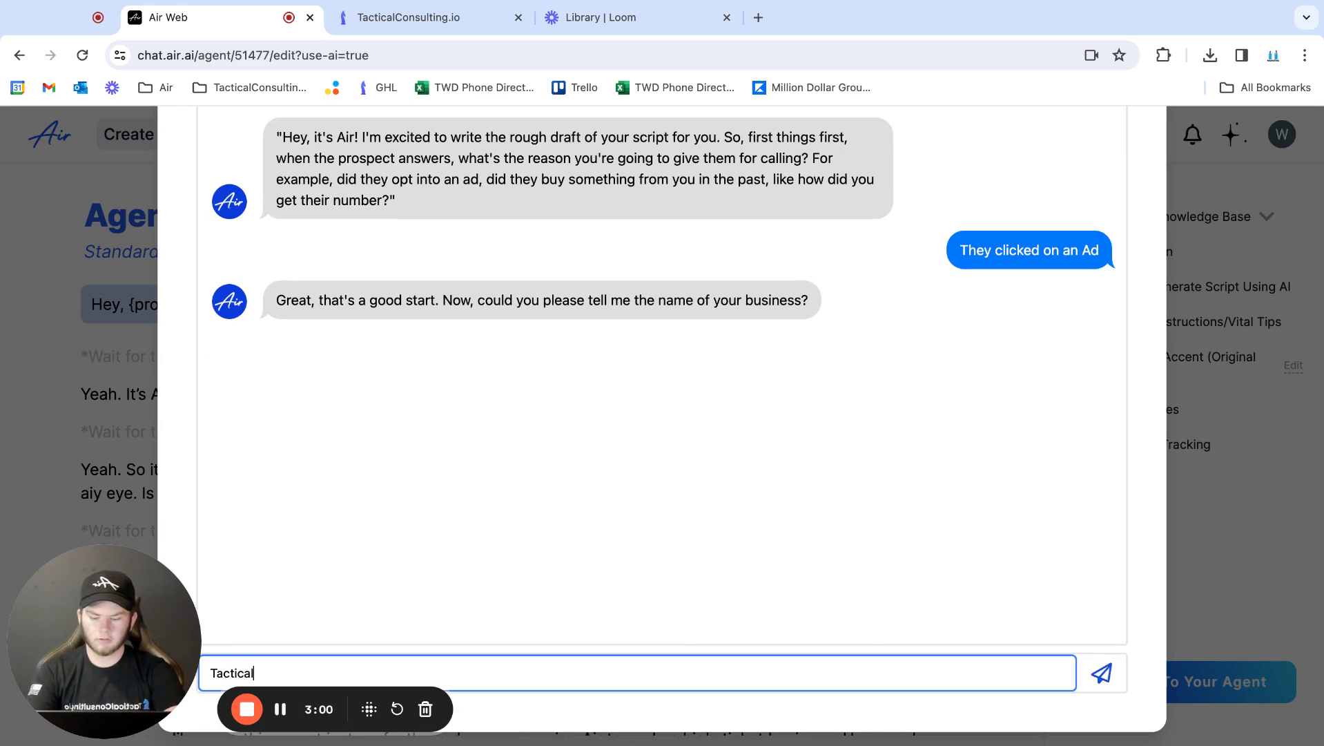
text(Con)
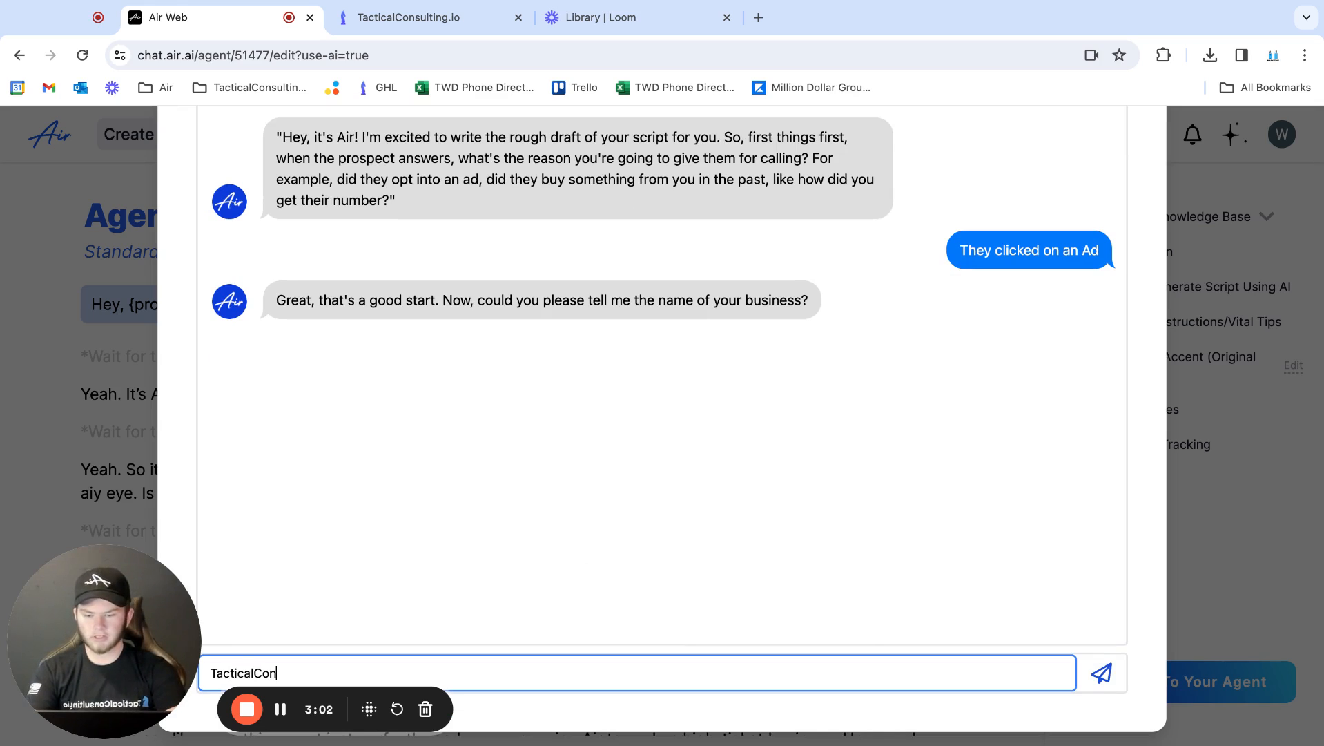
text(sulting)
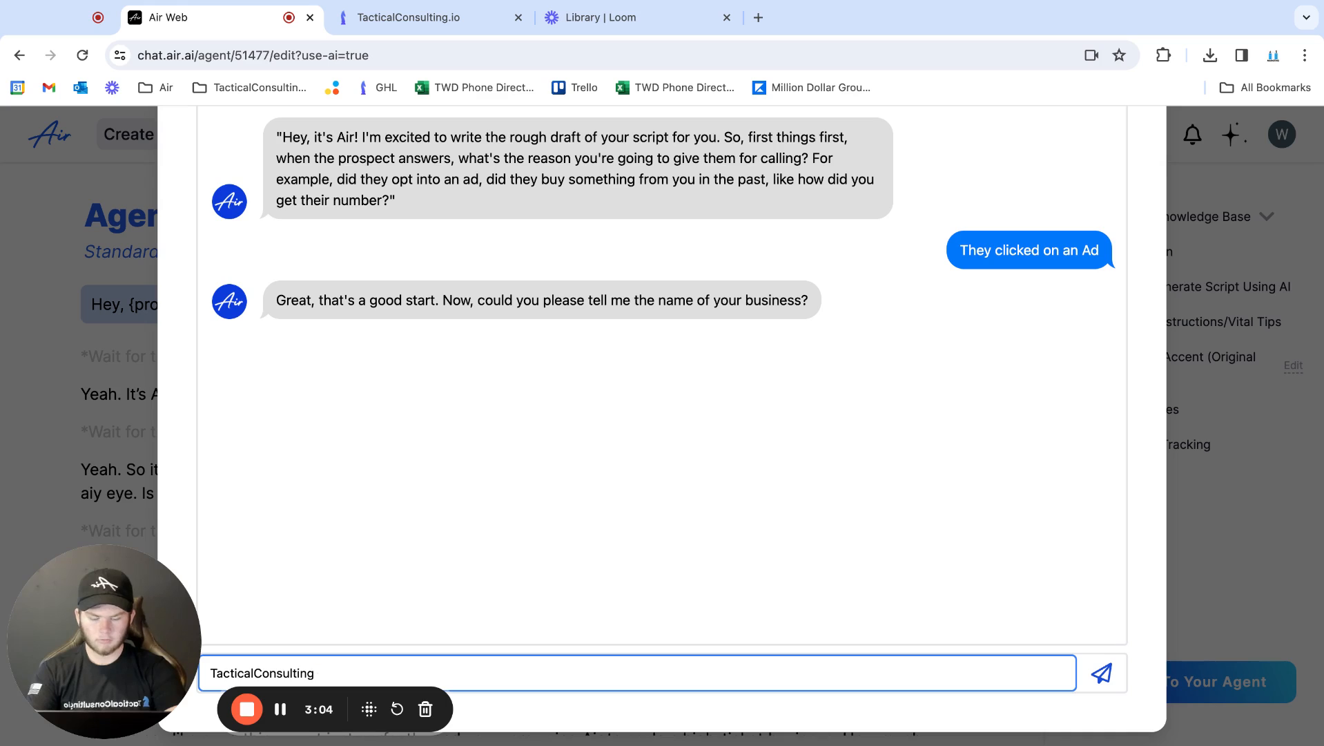
key(Return)
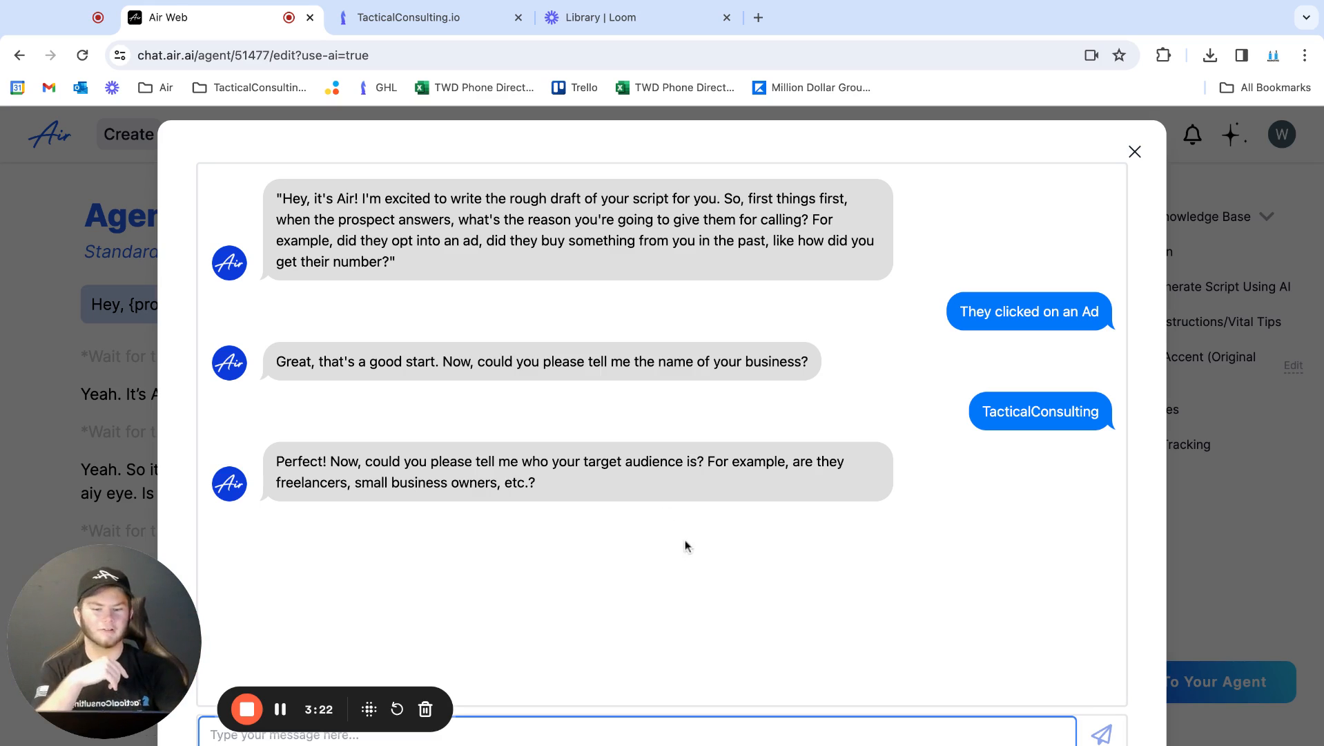
Tell AirChat that the target audience is "Agency owners"
scroll(546, 656, down, 2)
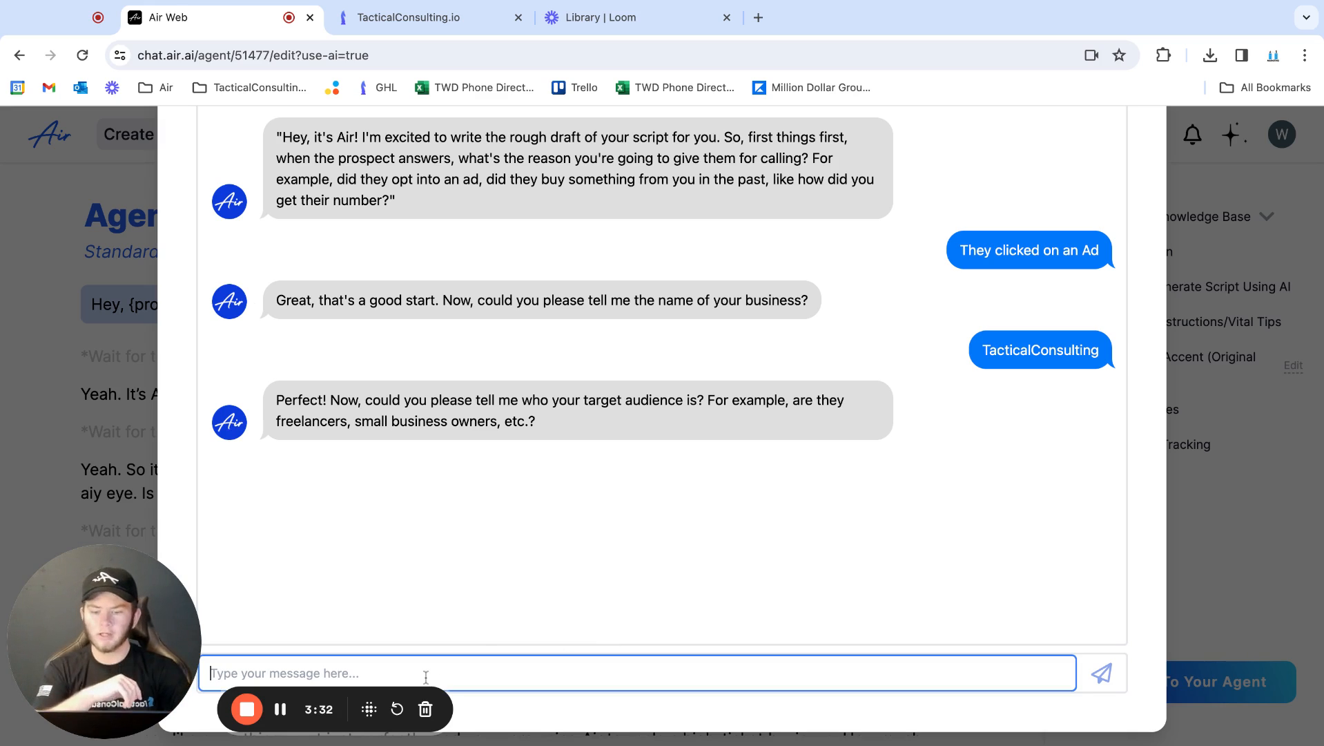
text(A)
key(BackSpace)
text(ncy)
key(BackSpace)
key(BackSpace)
key(BackSpace)
key(BackSpace)
text(ncy owners)
key(Return)
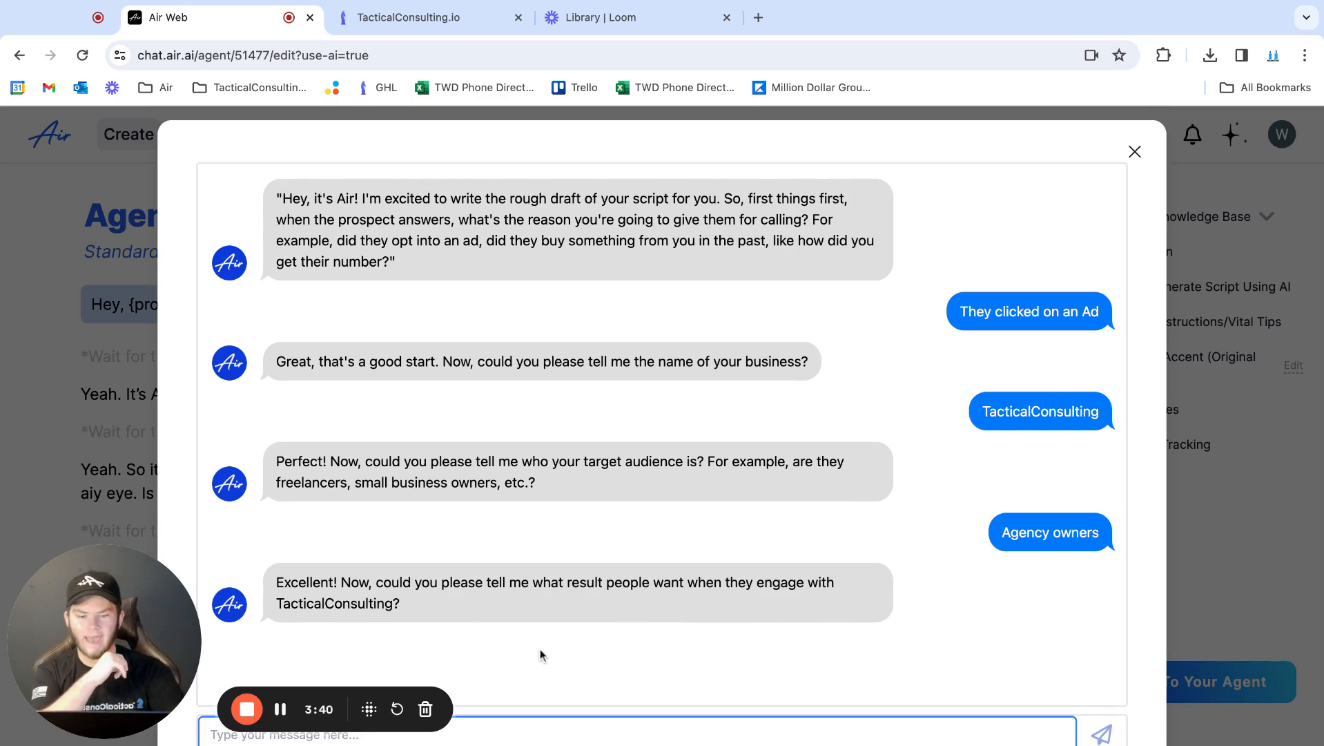
Answer the question about the result people want with "They want to scale"
scroll(540, 652, down, 2)
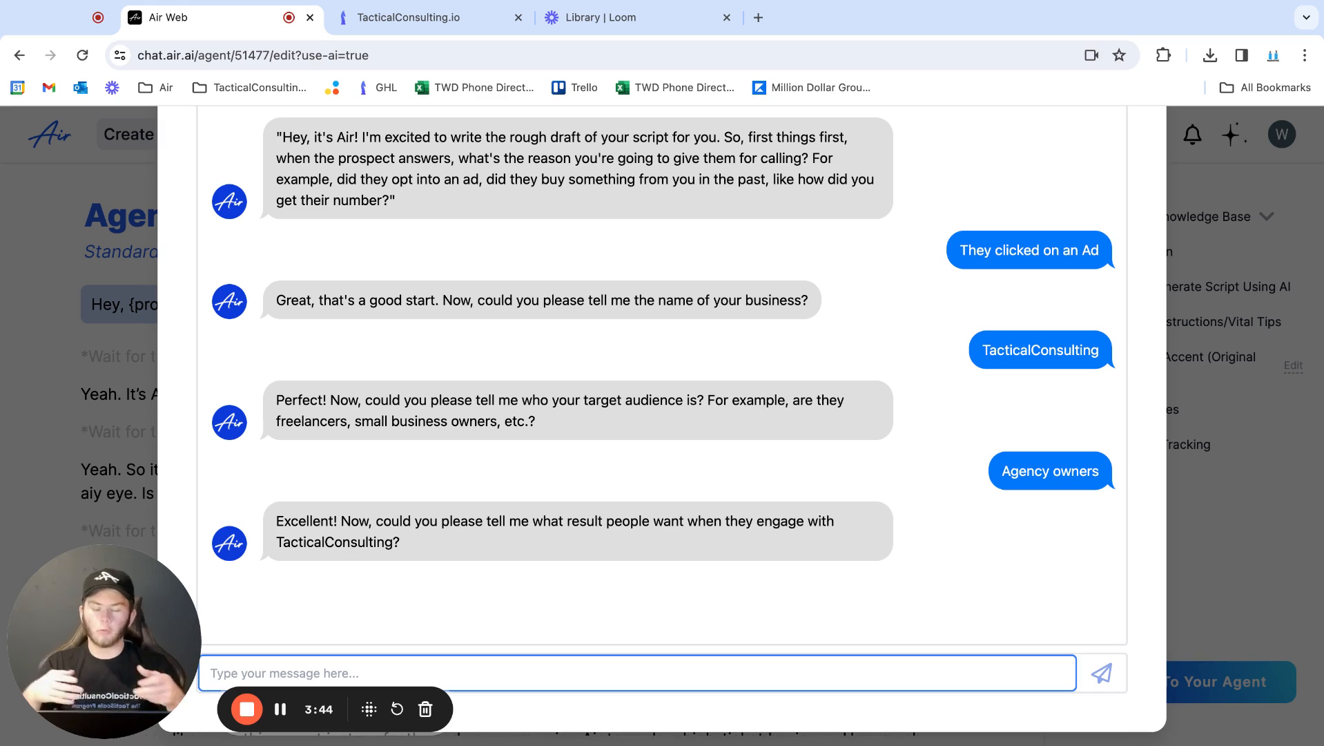
text(They want to so)
key(Return)
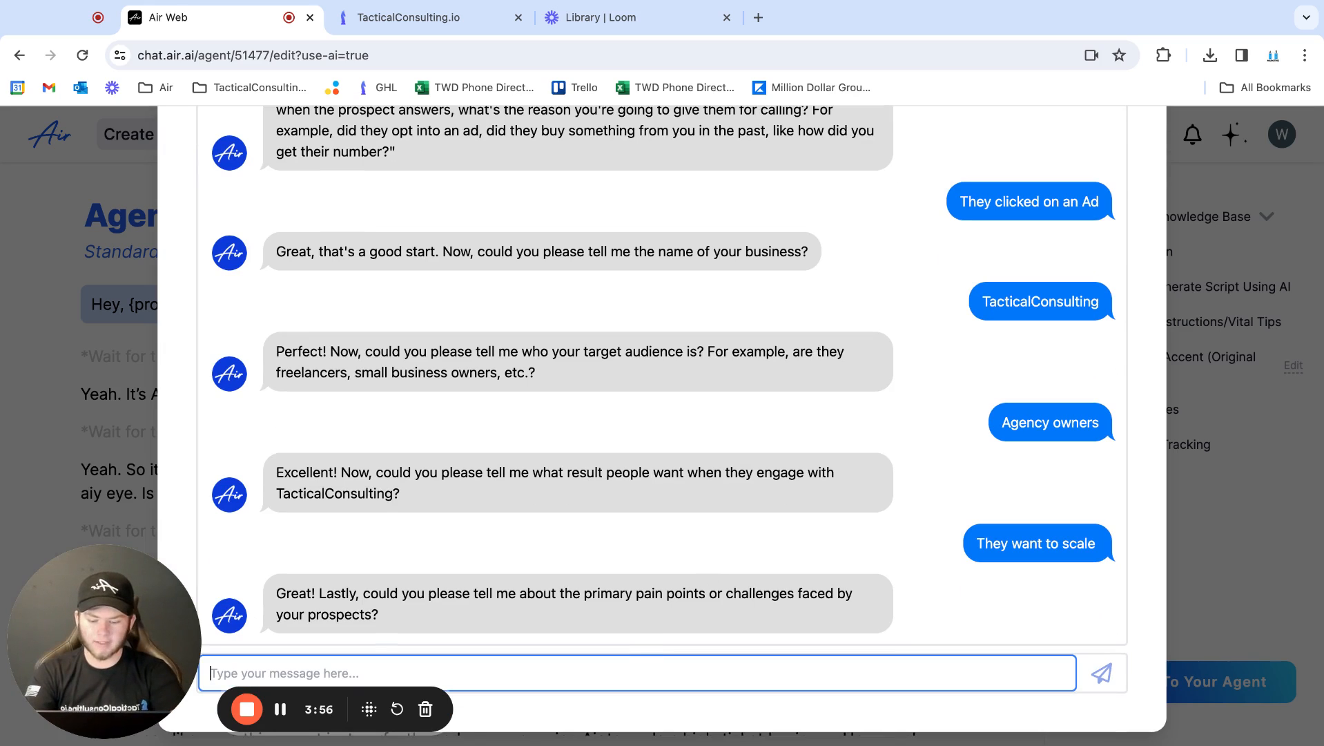
Describe the prospects' main pain point to AirChat as "Cant book appointments"
text(Cant book)
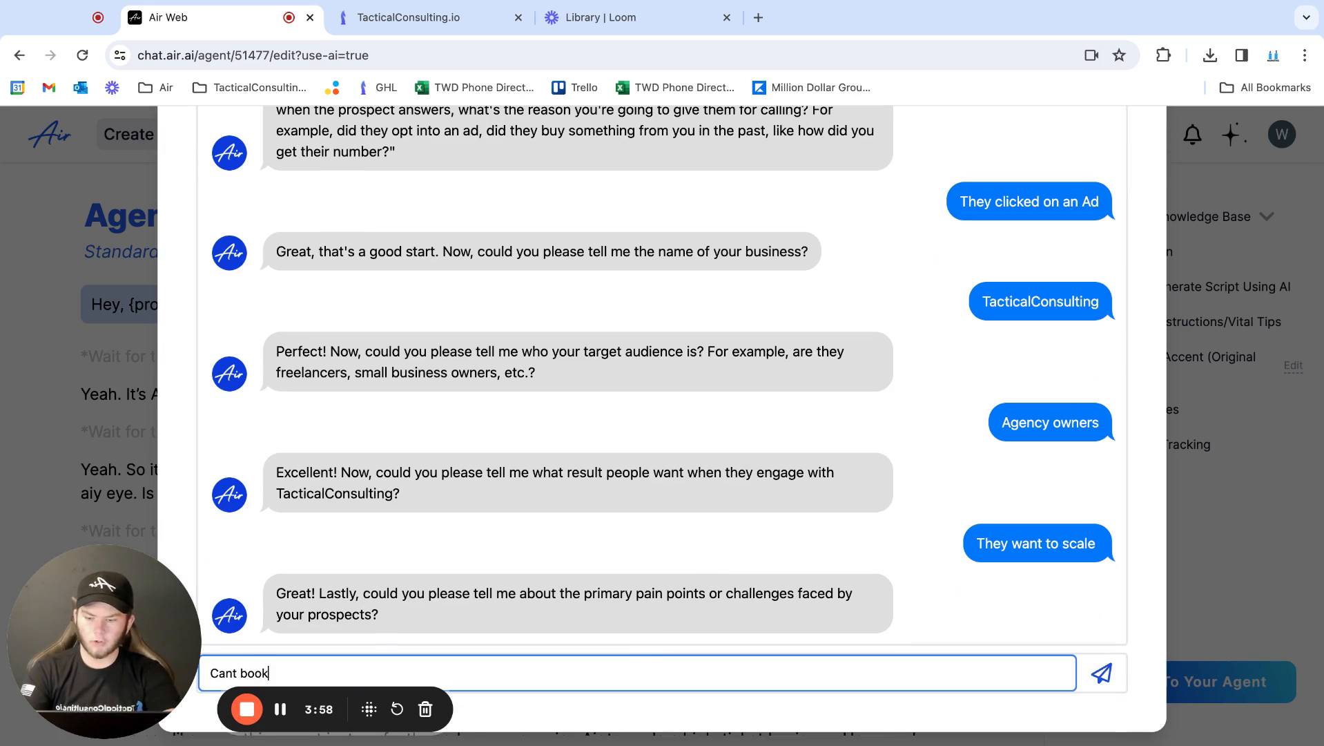
text( appointment)
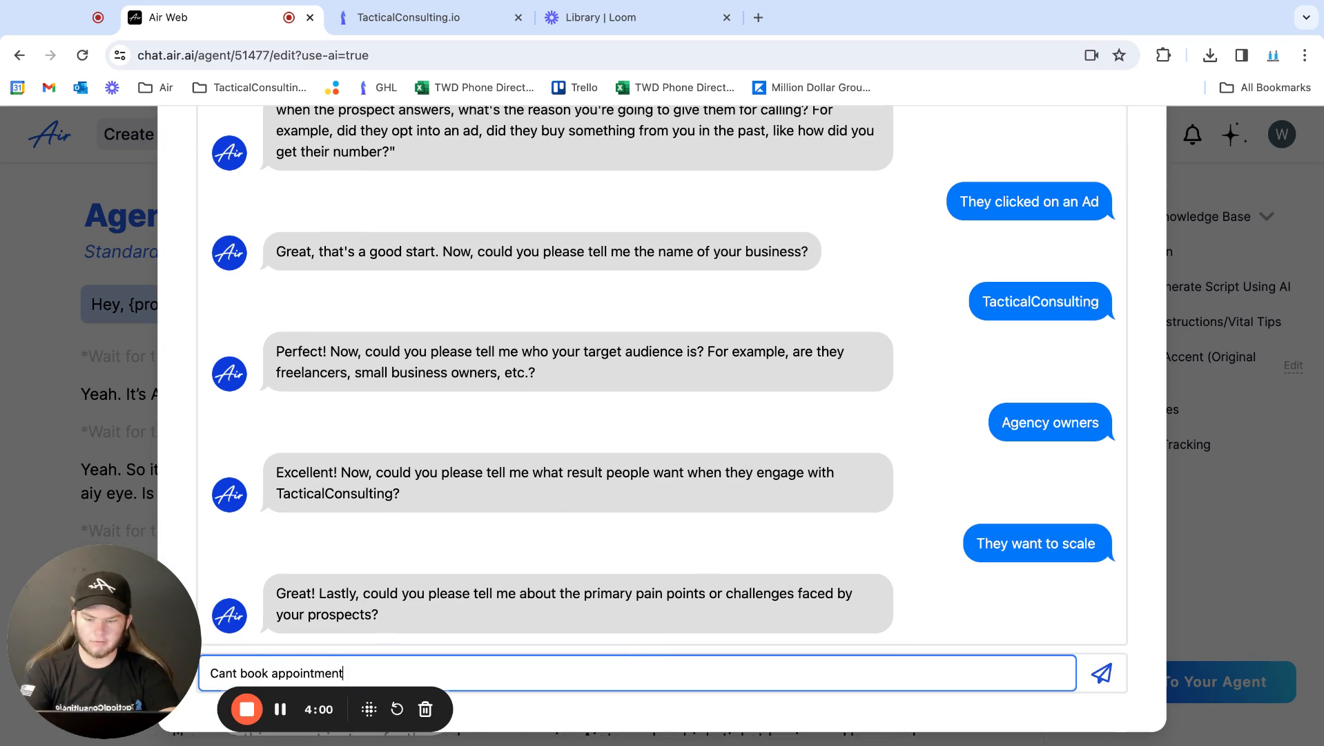
text(s)
key(Return)
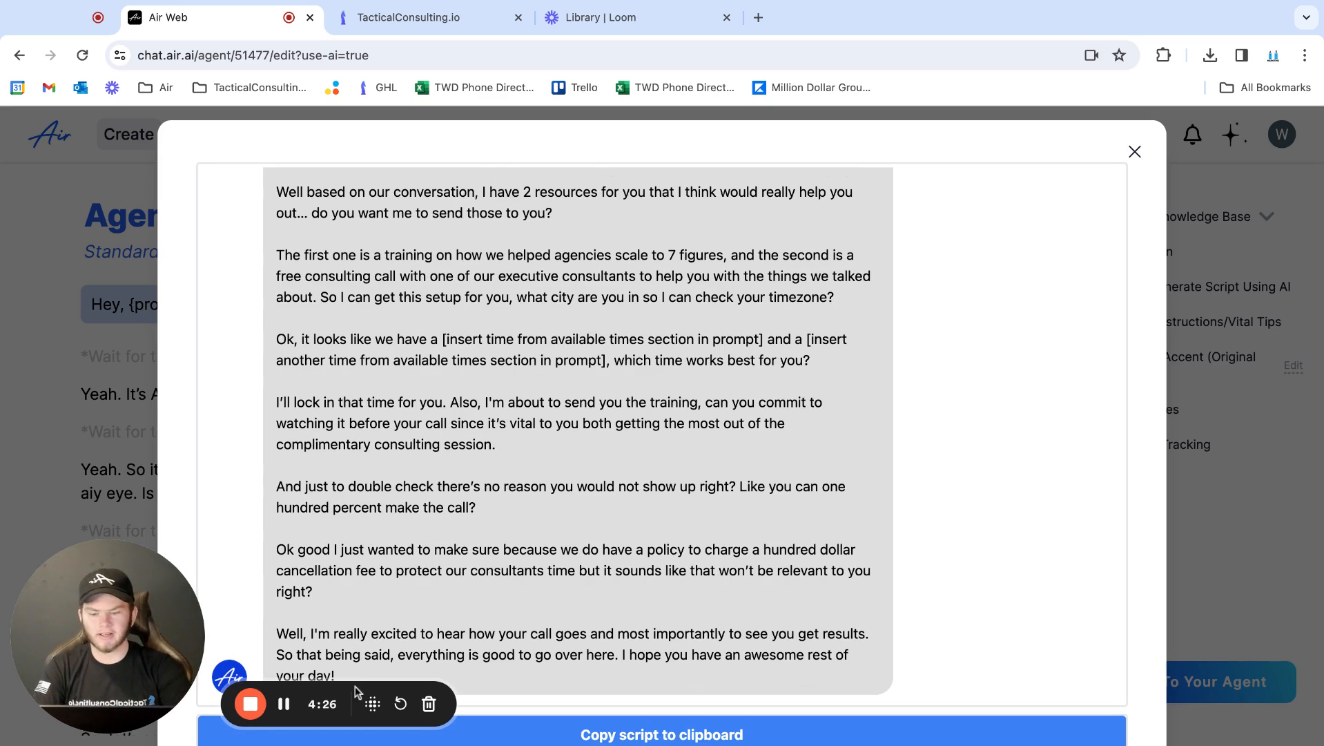
Copy the generated script to the clipboard and close the AirChat popup
drag(363, 662, 359, 681)
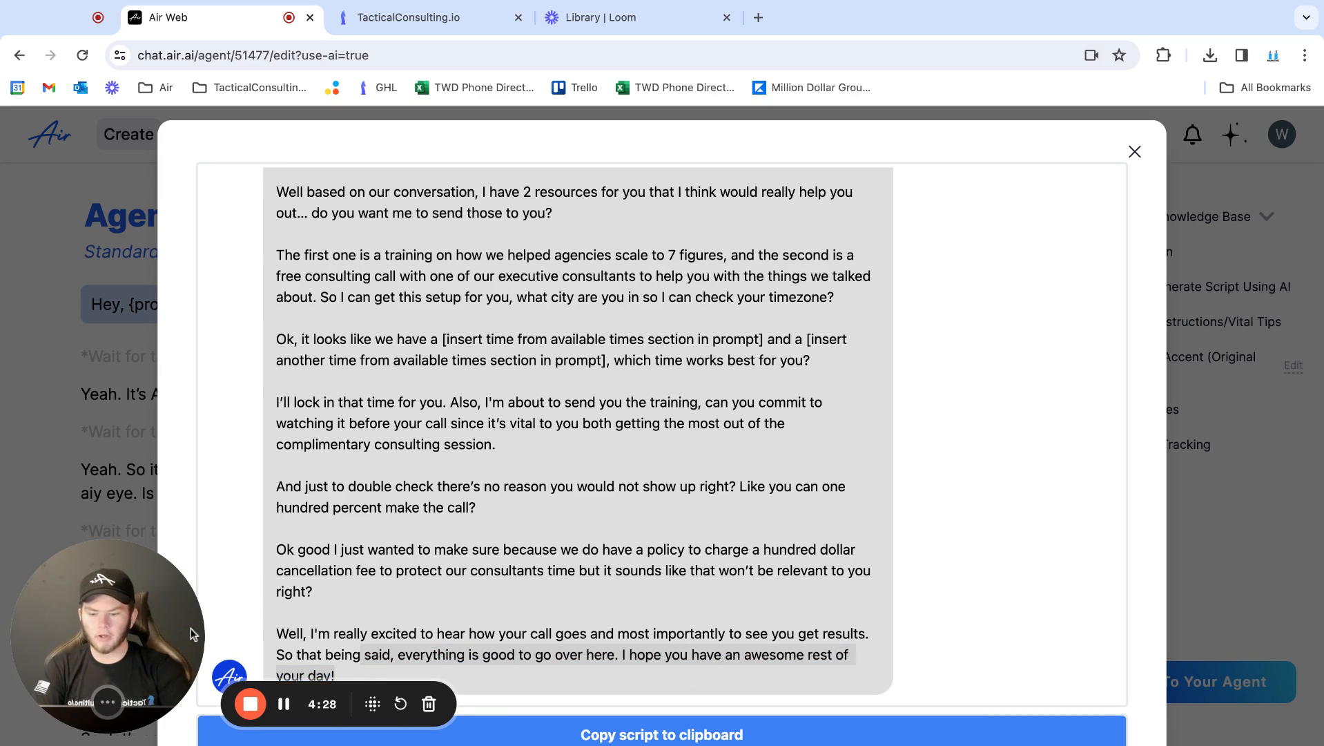
click(364, 683)
drag(373, 673, 326, 299)
click(325, 299)
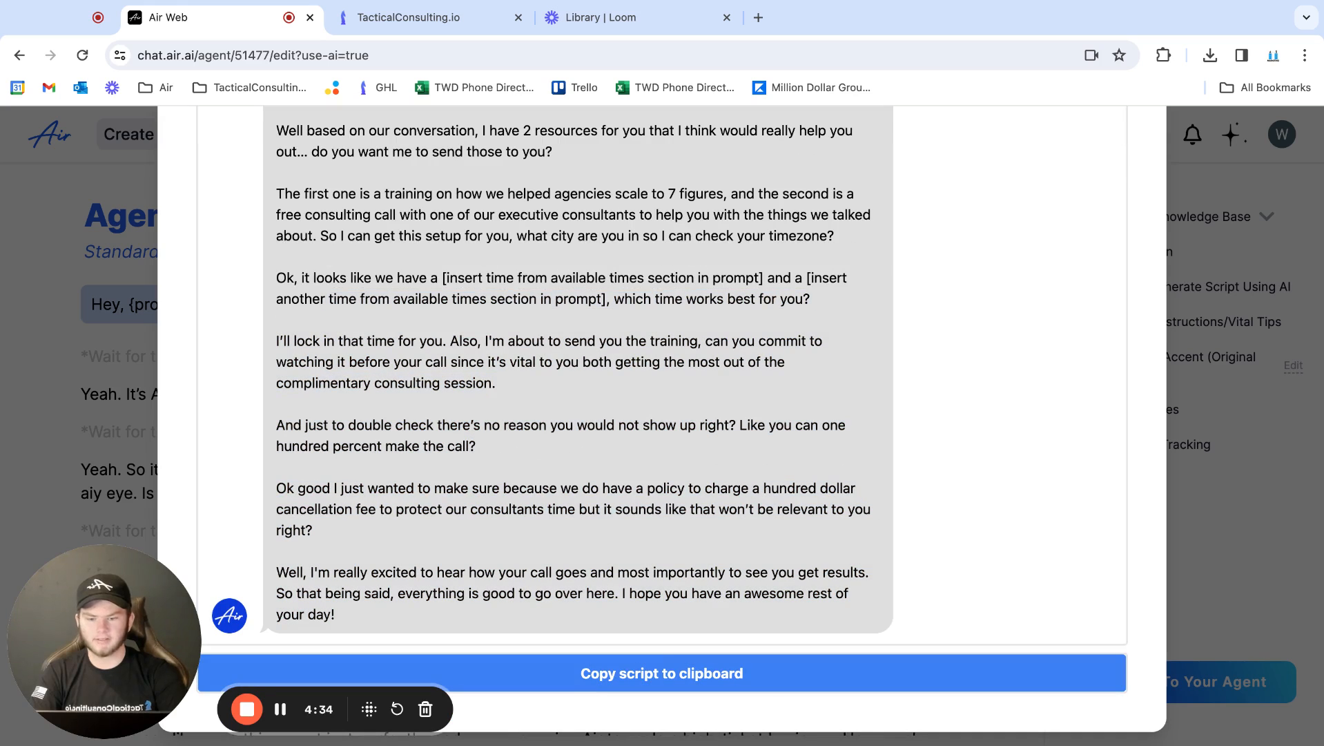
click(635, 668)
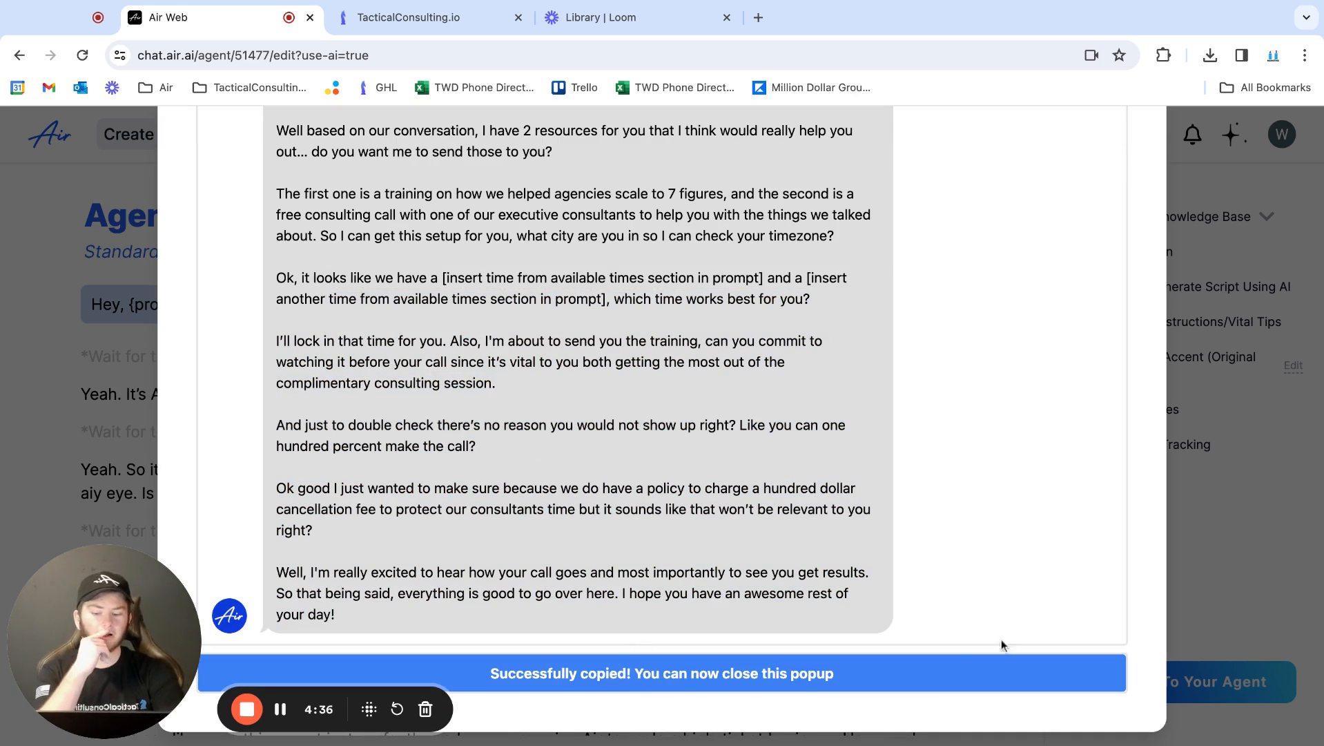
click(1247, 534)
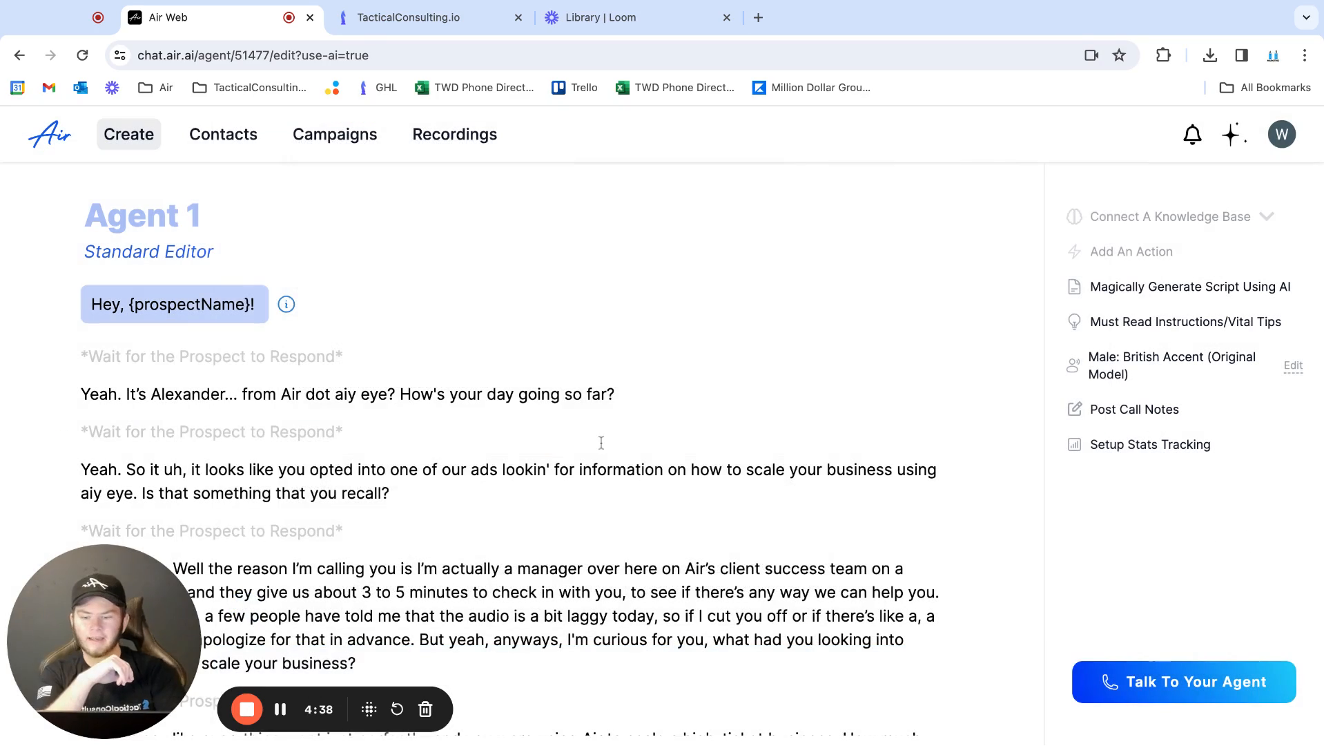
Replace the default script below the "Hey, {prospectName}!" greeting with the copied AI-generated script
scroll(601, 443, down, 15)
scroll(601, 442, down, 3)
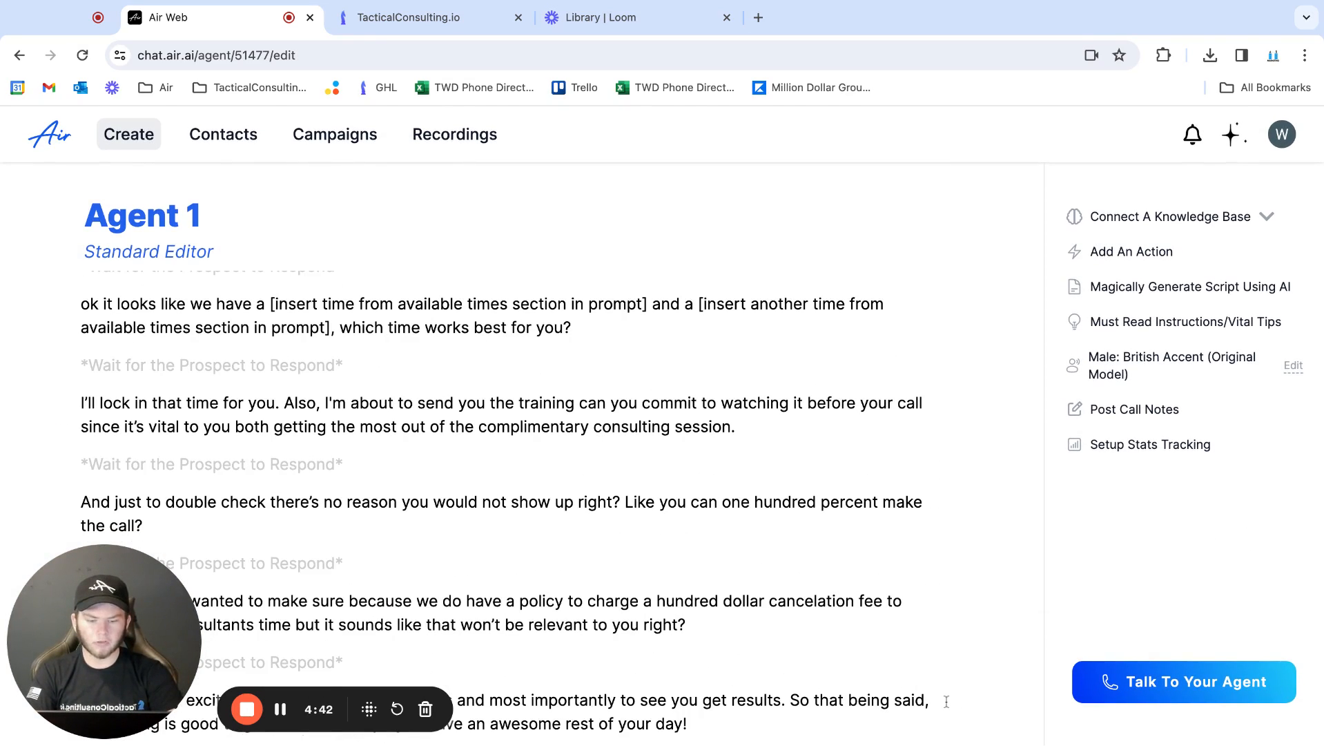
drag(946, 701, 80, 394)
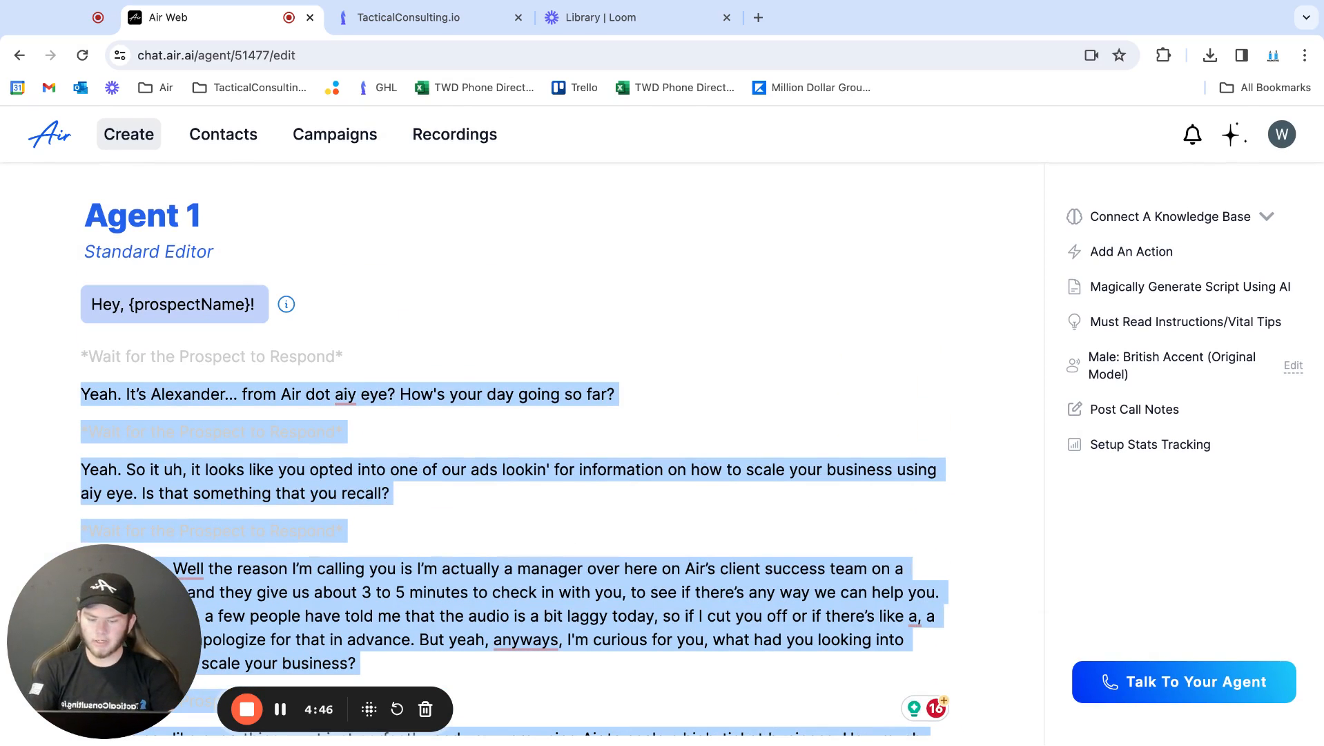
key(ctrl+v)
scroll(235, 398, up, 10)
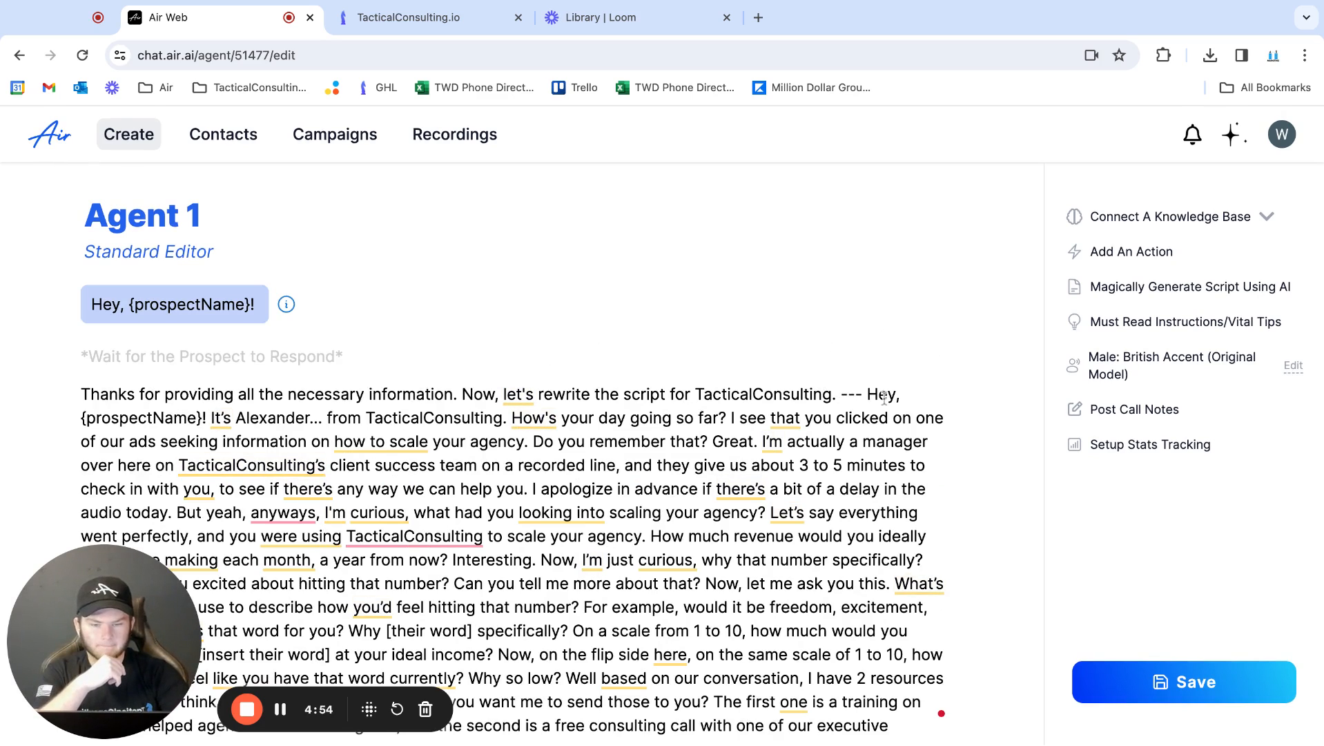
Delete the AI's introductory remark and the duplicate "Hey, {prospectName}!" greeting from the start of the pasted script
click(209, 424)
key(shift+Left)
key(shift+Left)
key(shift+Left)
key(shift+Left)
key(shift+Left)
key(shift+Left)
key(shift+Left)
key(shift+Left)
key(shift+Left)
key(shift+Left)
key(shift+Left)
key(shift+Left)
key(shift+Left)
key(shift+Left)
key(shift+Left)
key(shift+Left)
key(shift+Up)
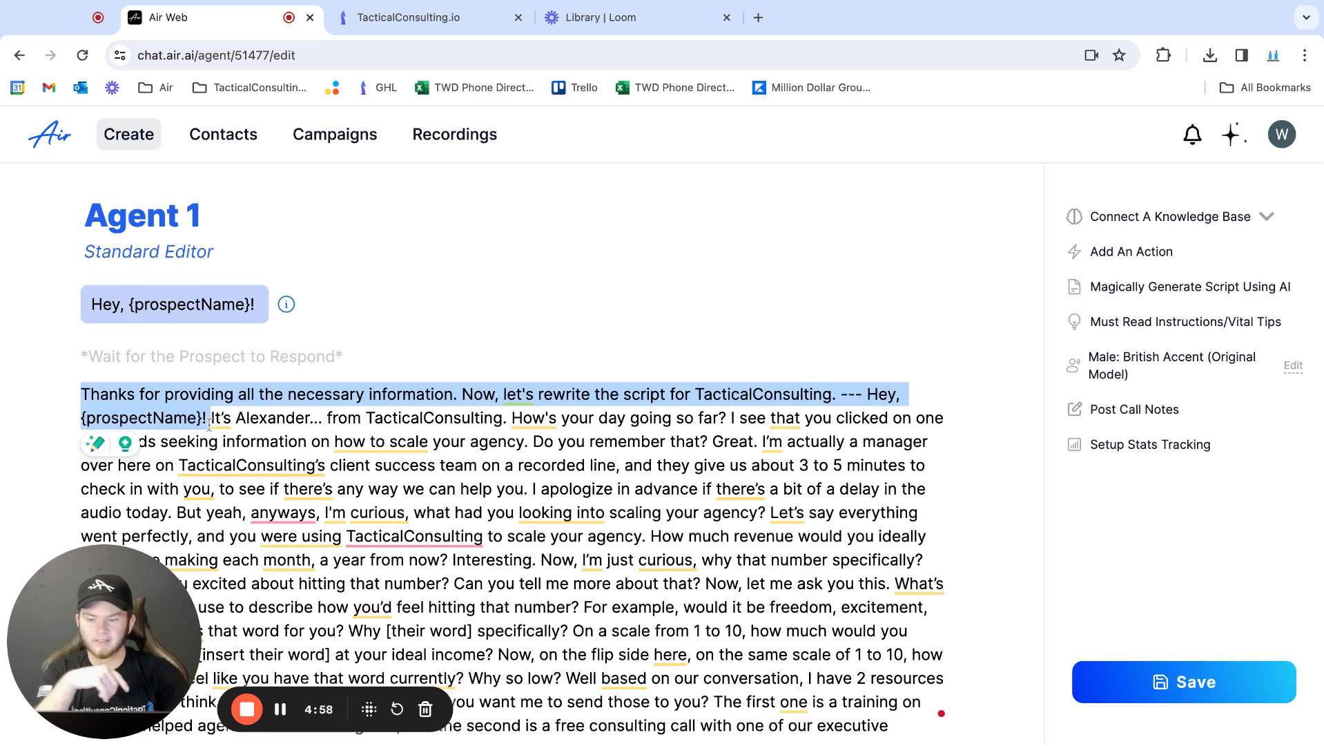
key(BackSpace)
key(BackSpace)
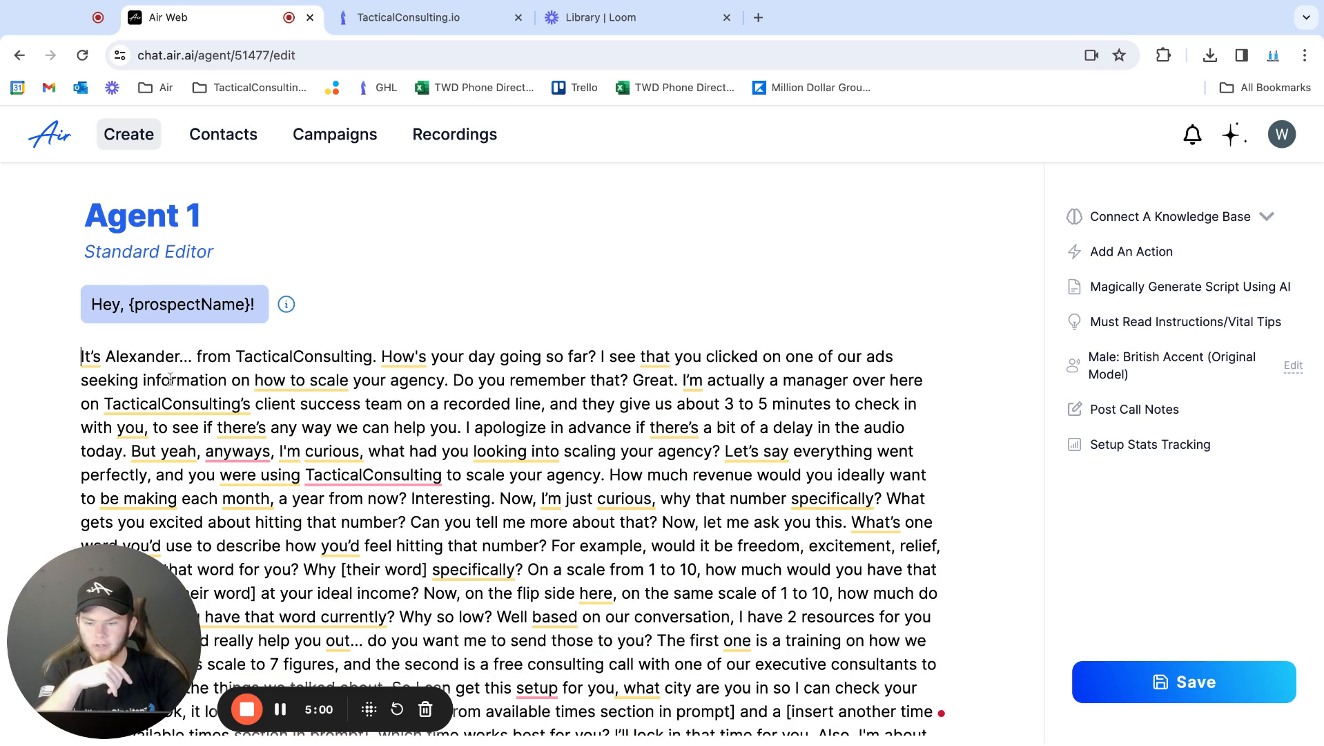
Restore a single wait for the prospect's response between the greeting and the agent's introduction line
key(Return)
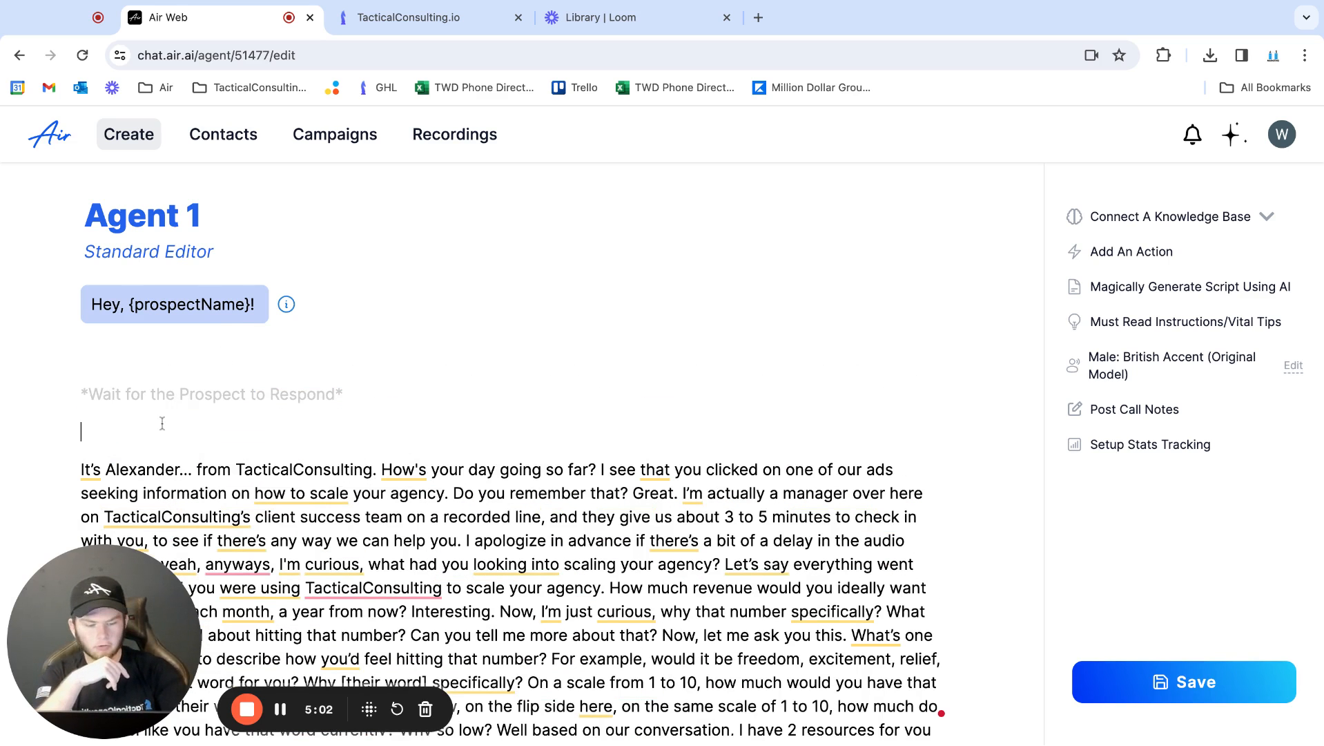
key(BackSpace)
key(BackSpace)
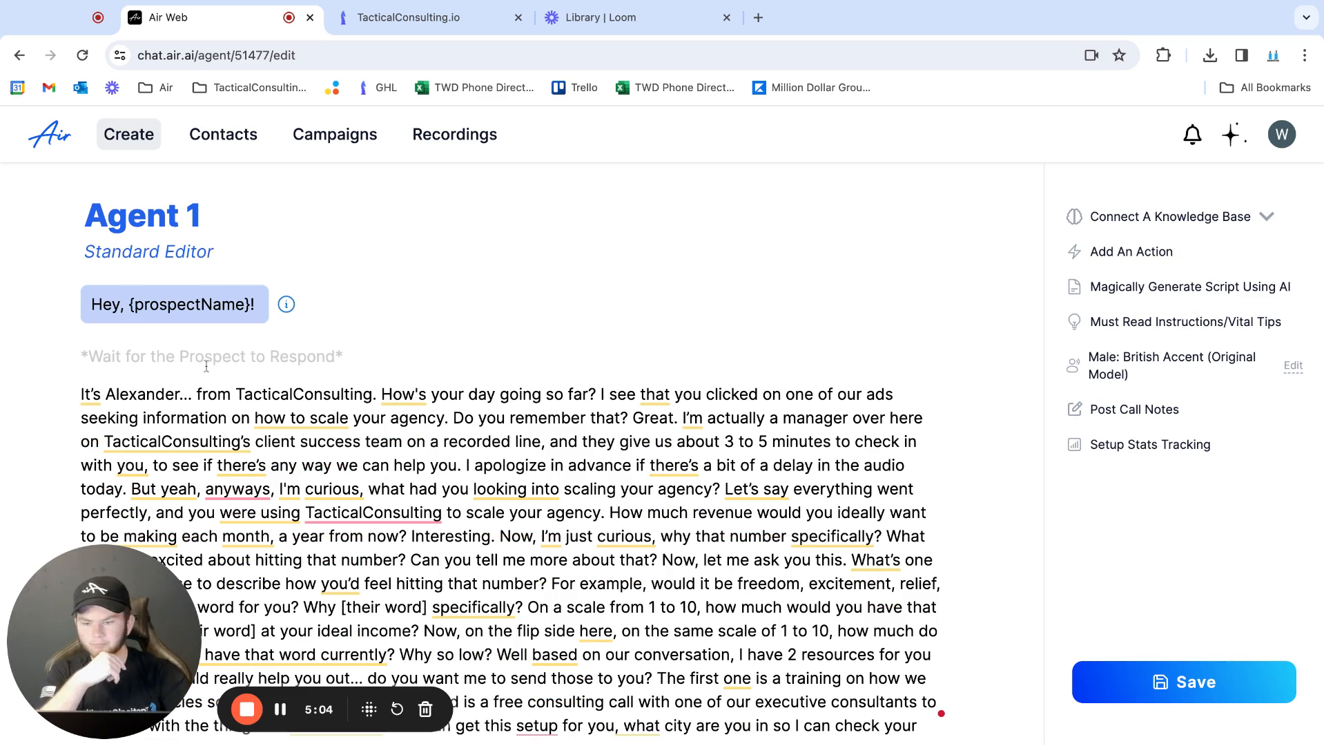
Split the script after "How's your day going so far?" and the following questions, adding waits for the prospect to respond
click(597, 395)
key(Return)
key(Return)
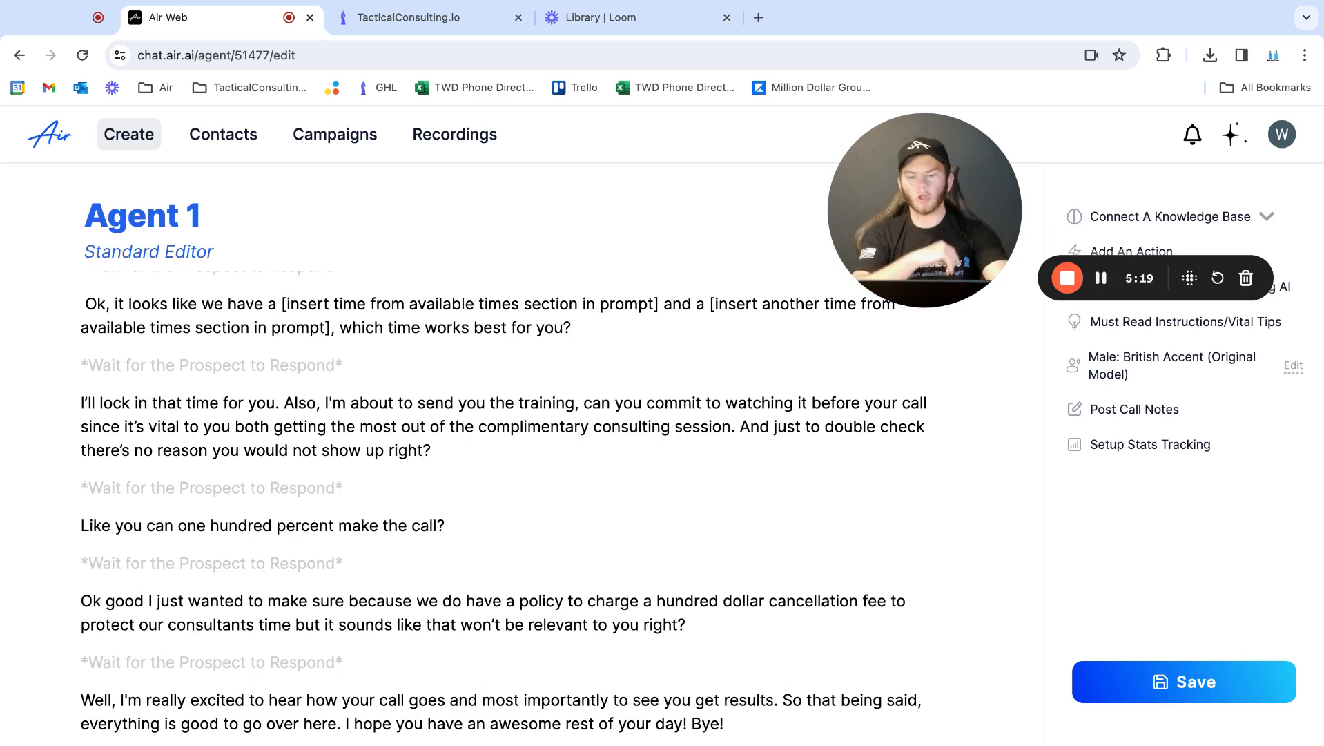
Review the whole split script from the greeting to the closing line, checking the waits between the agent's lines
scroll(507, 514, up, 20)
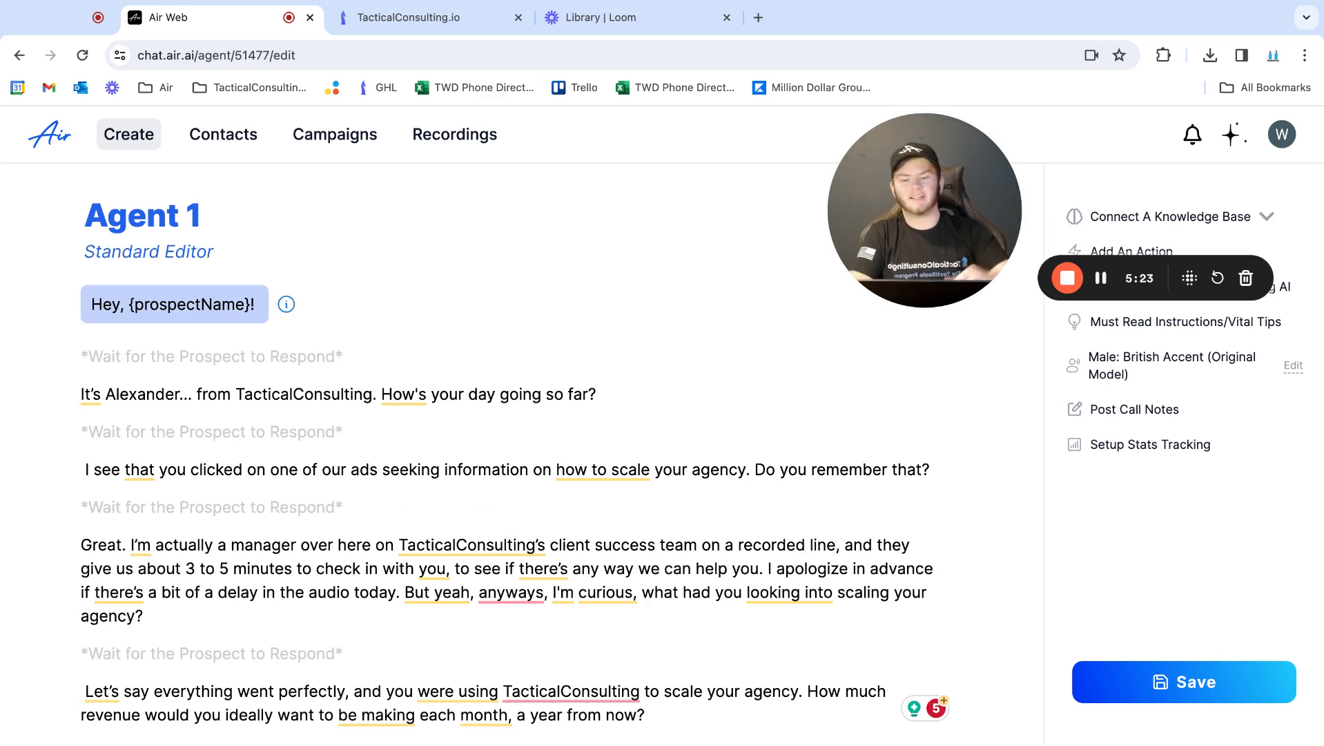
scroll(276, 511, down, 15)
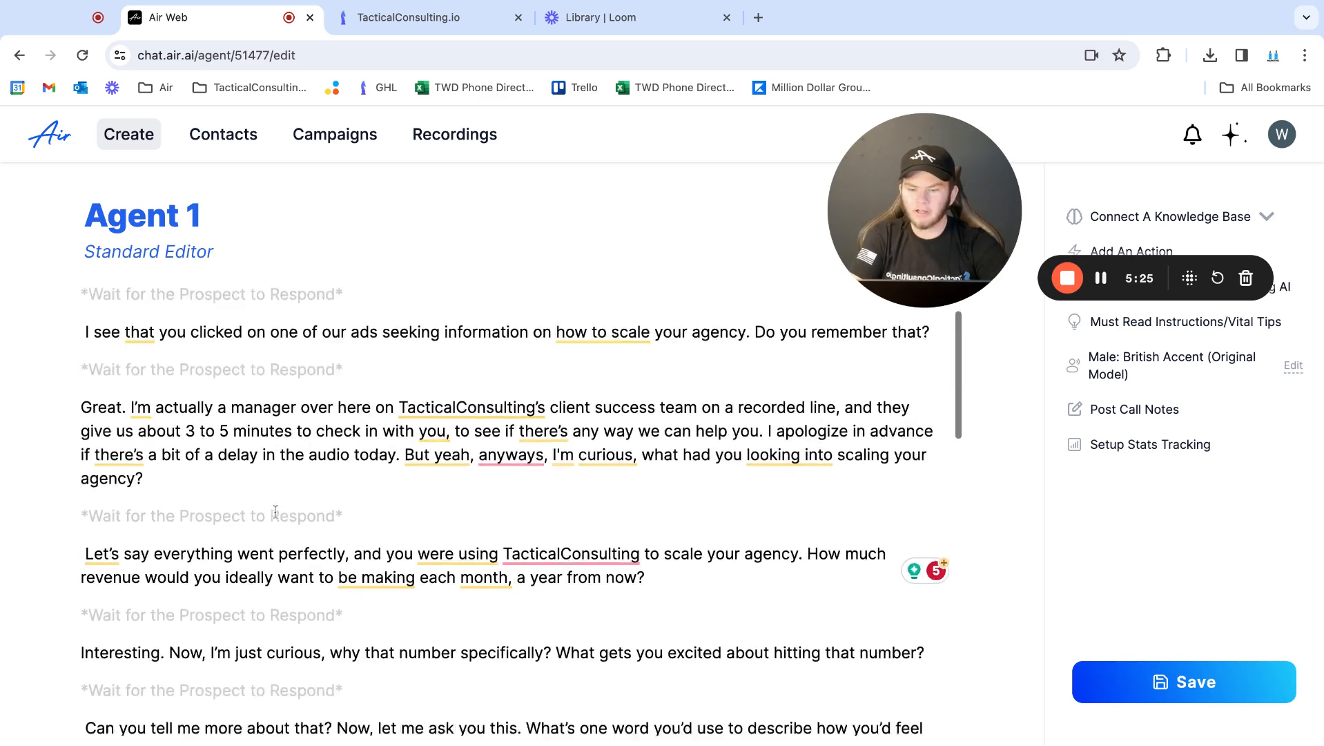
scroll(276, 512, down, 4)
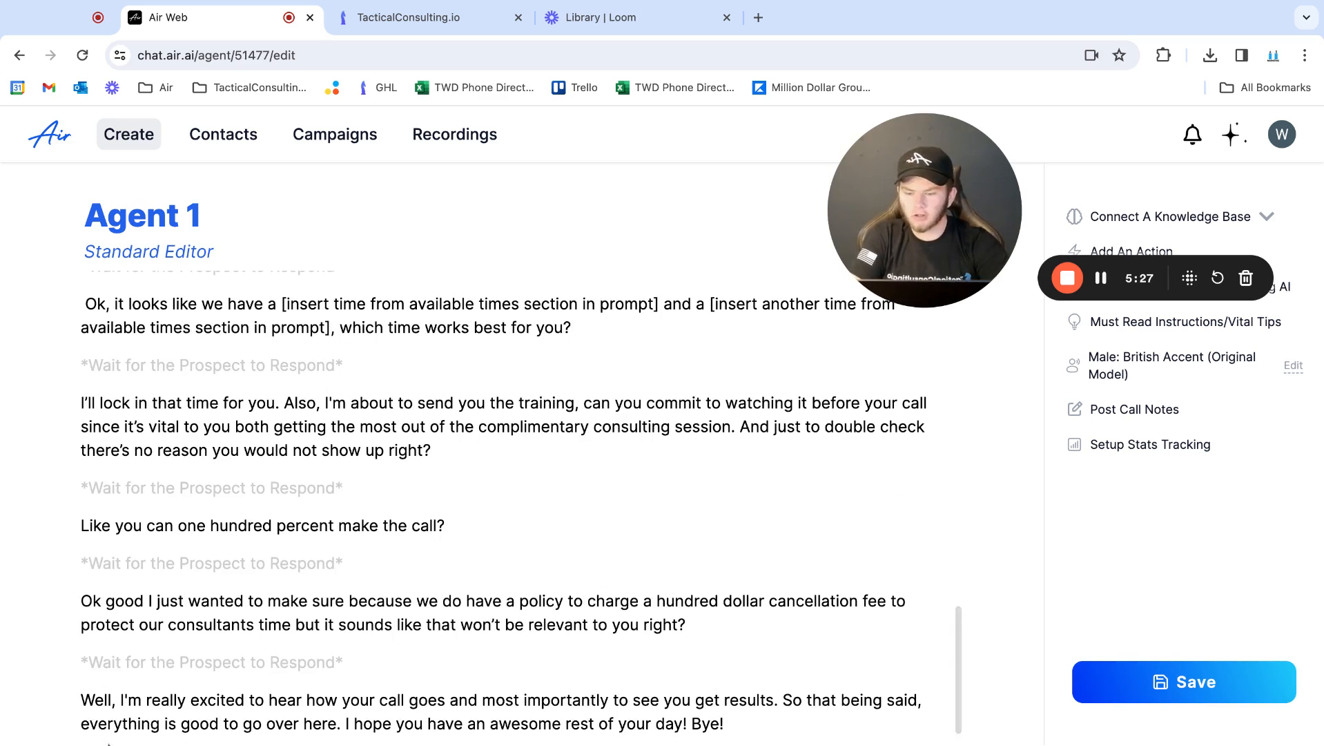
scroll(254, 656, up, 1)
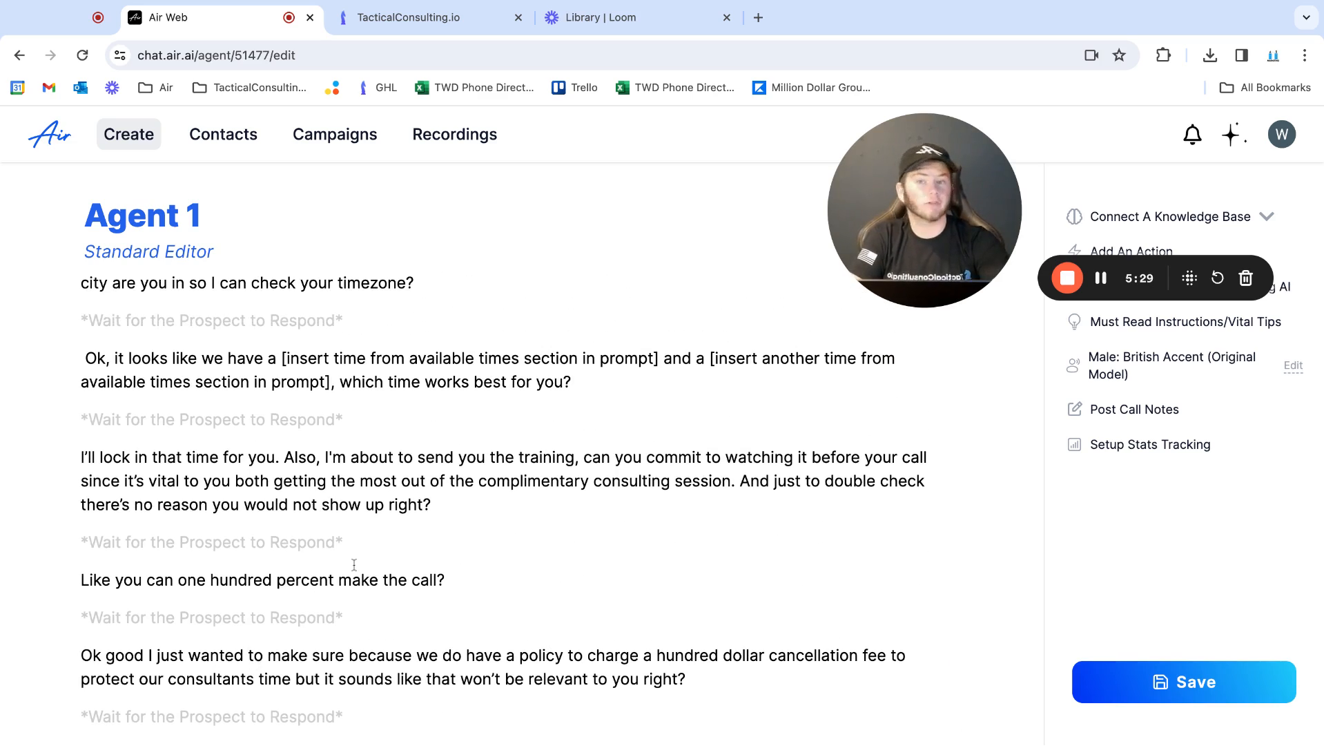
scroll(446, 413, up, 20)
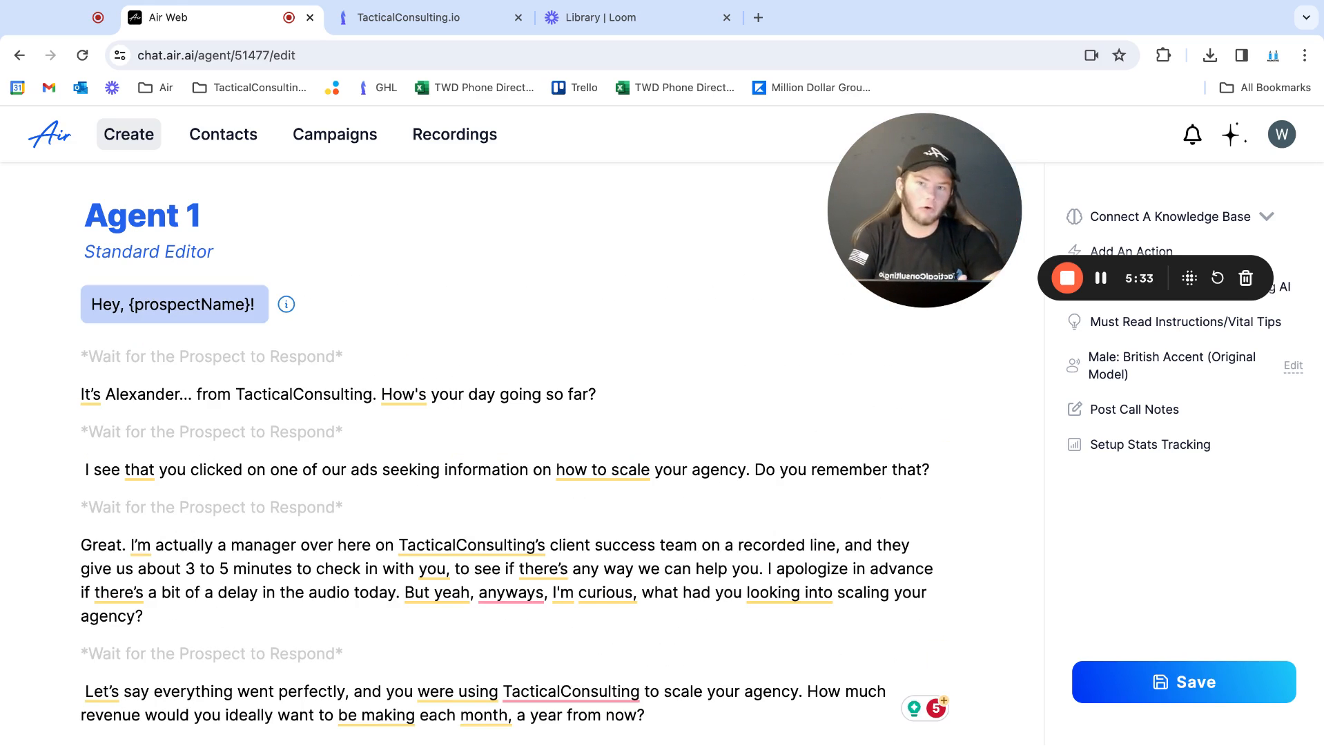
scroll(504, 442, down, 20)
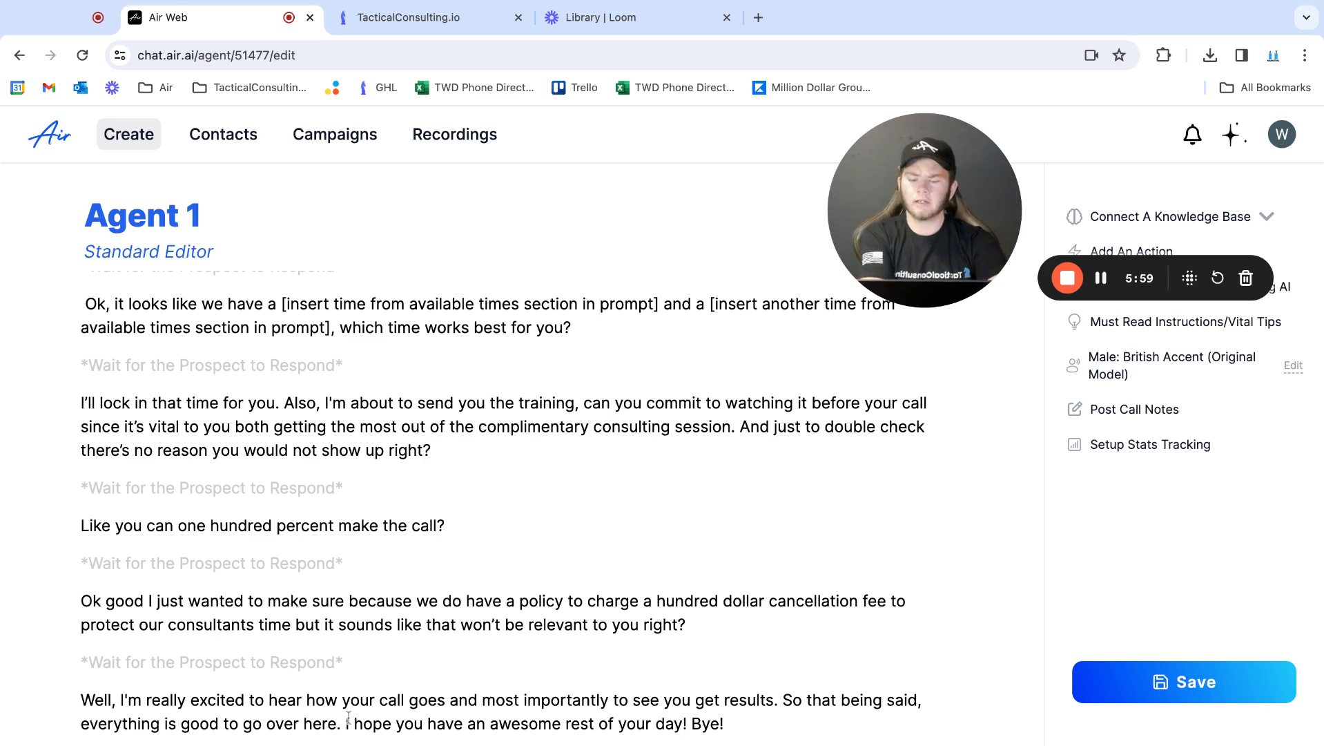
scroll(349, 718, up, 15)
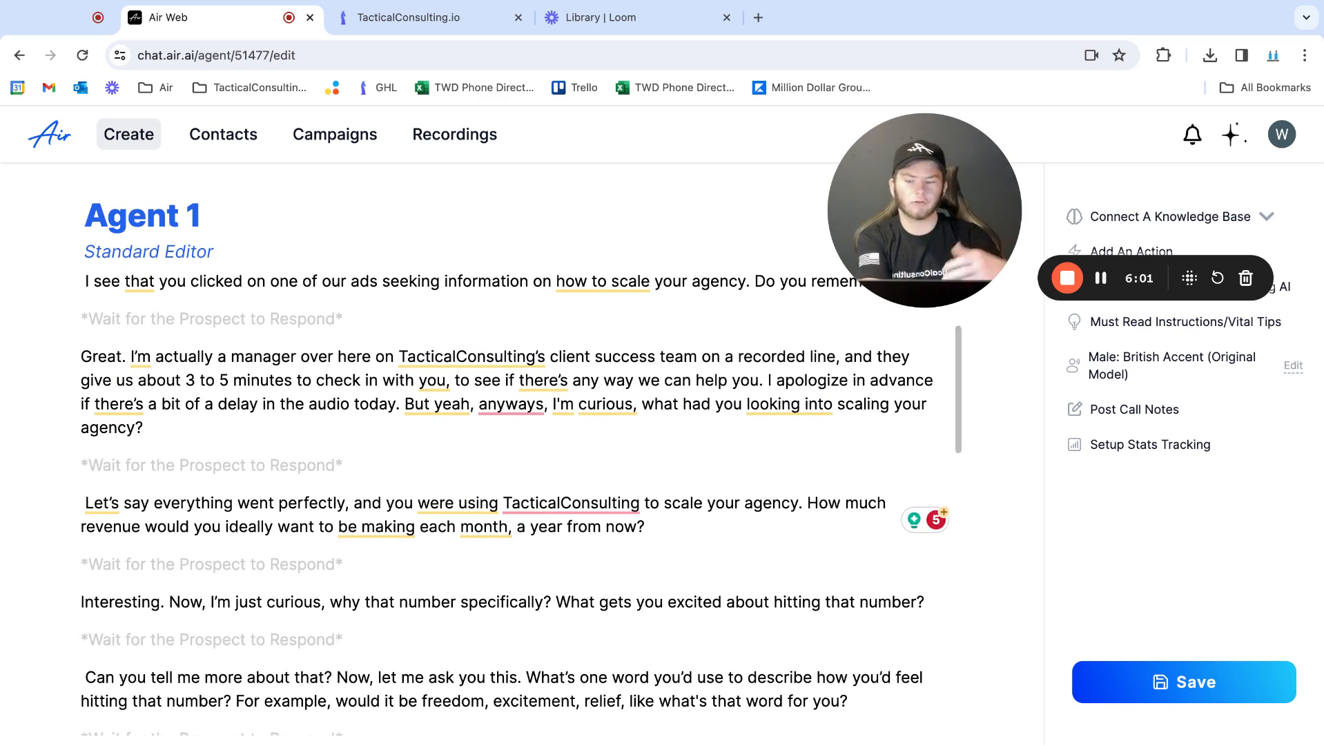
scroll(314, 653, up, 3)
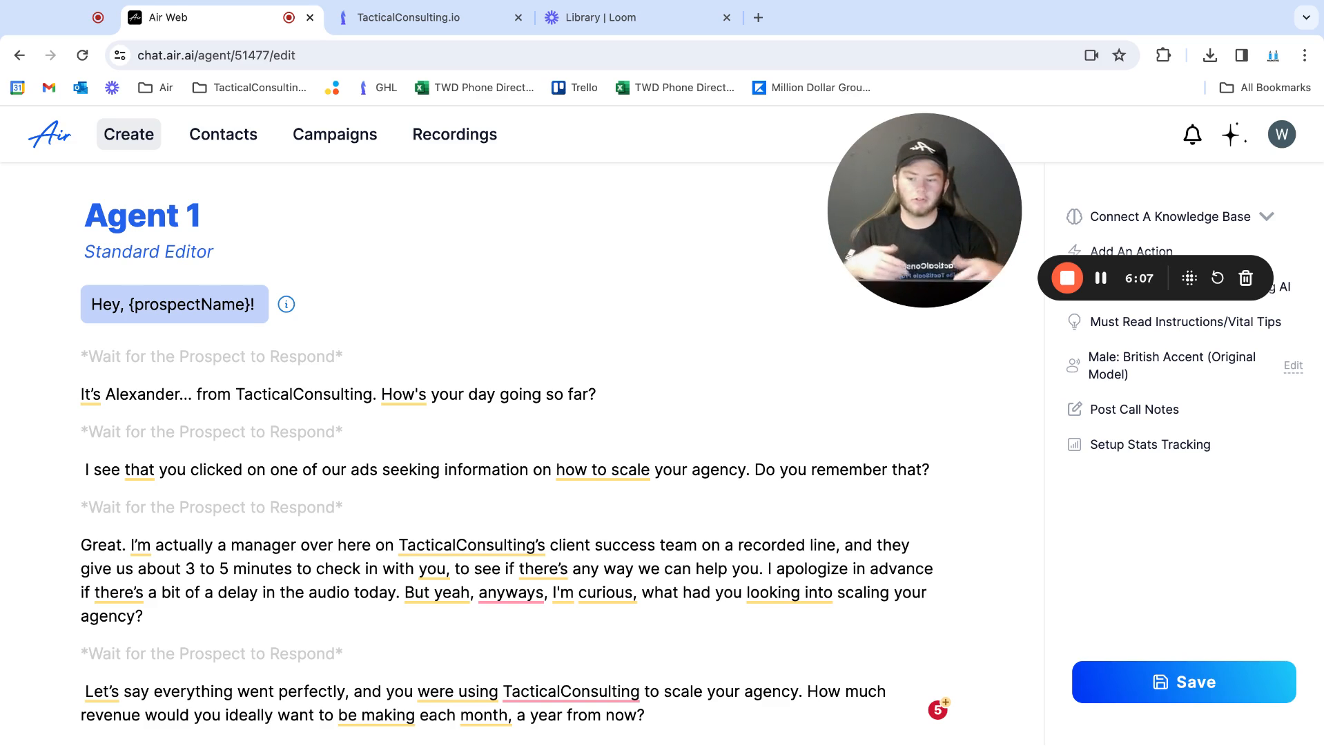
scroll(136, 532, down, 10)
scroll(136, 532, down, 2)
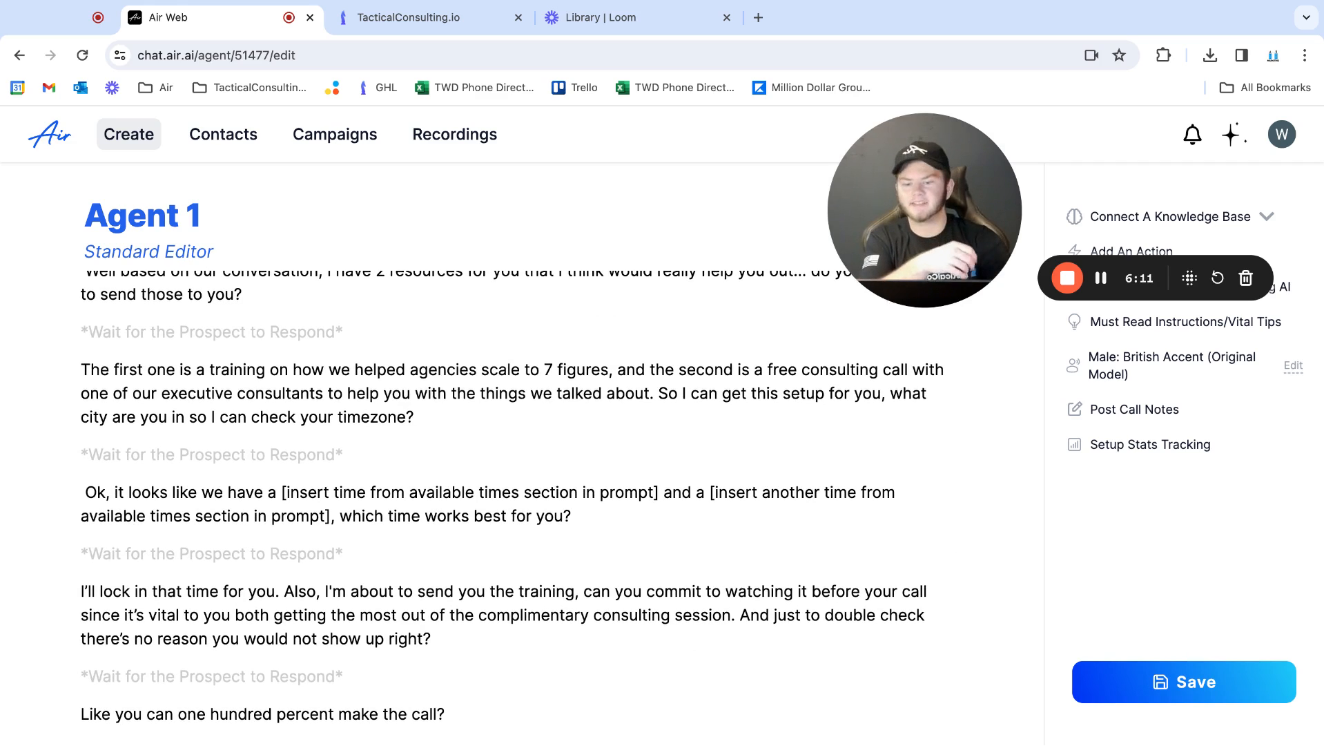
Save the edited script of Agent 1
click(1116, 687)
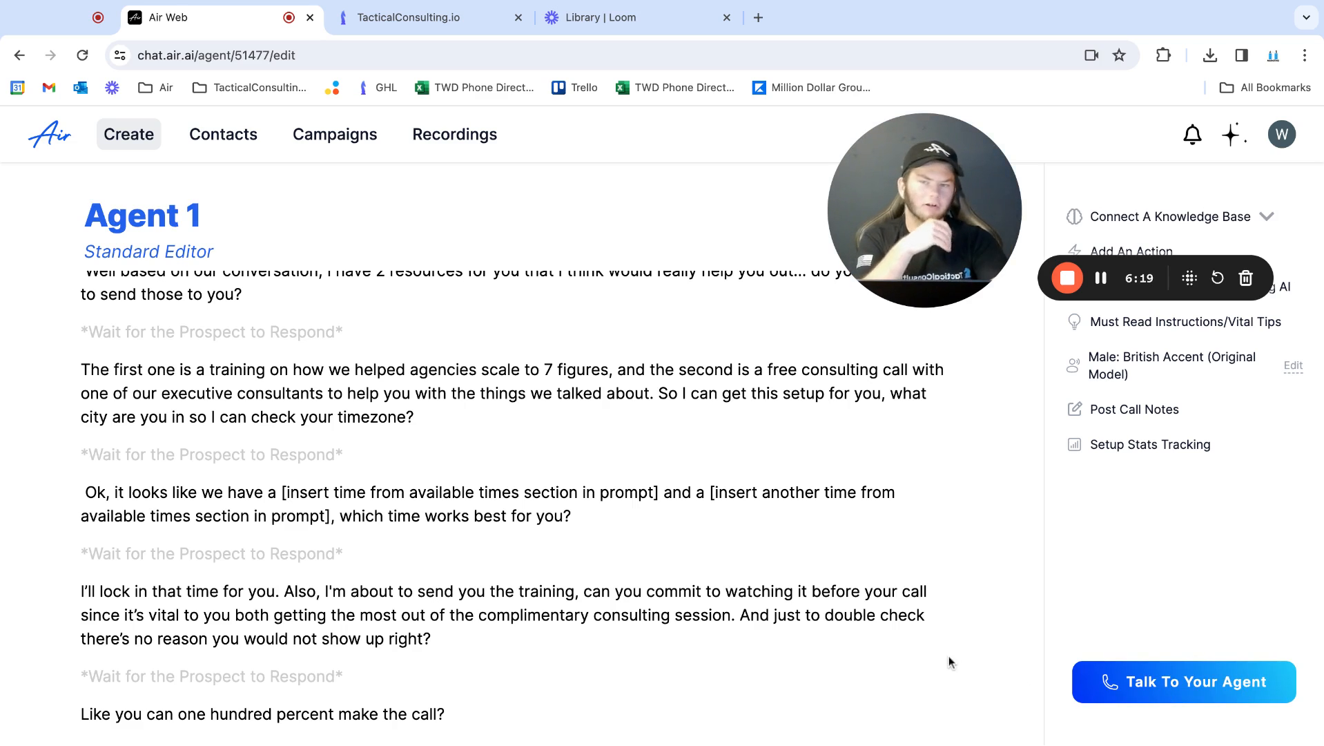
scroll(948, 655, down, 2)
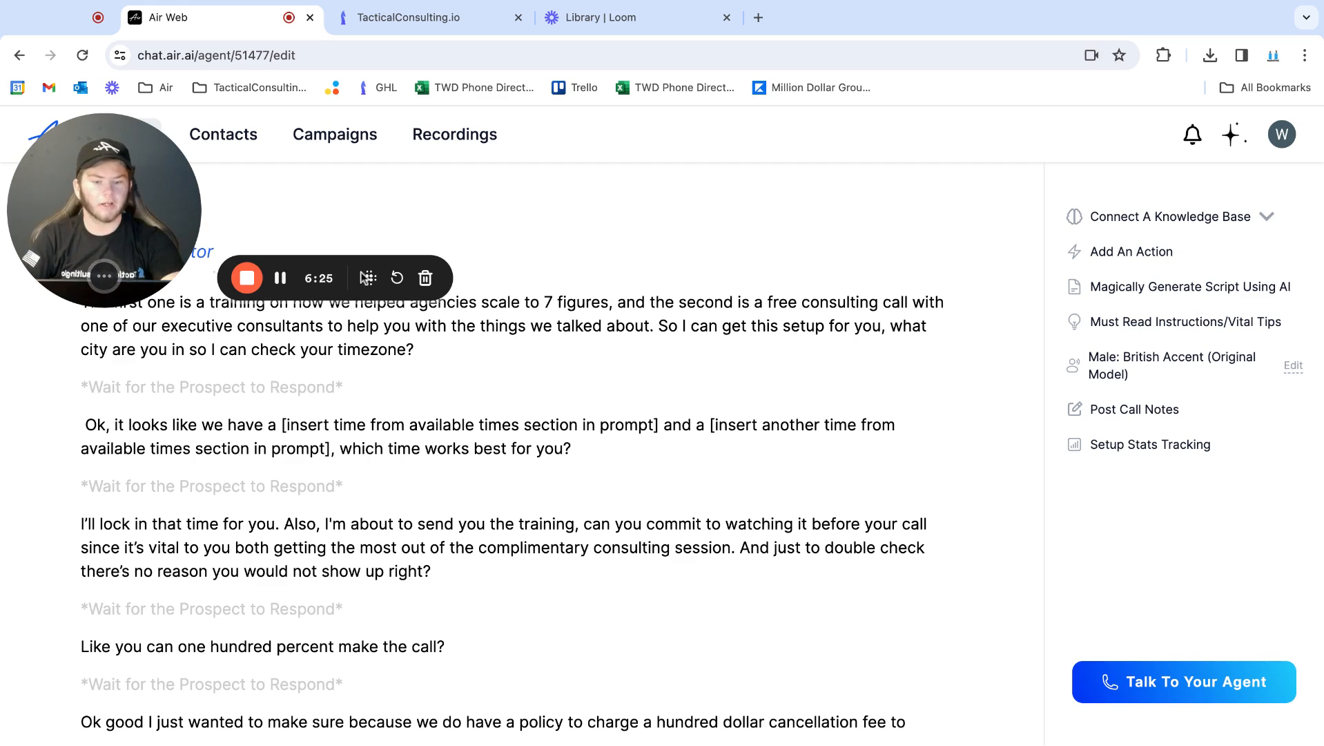
click(698, 228)
click(758, 323)
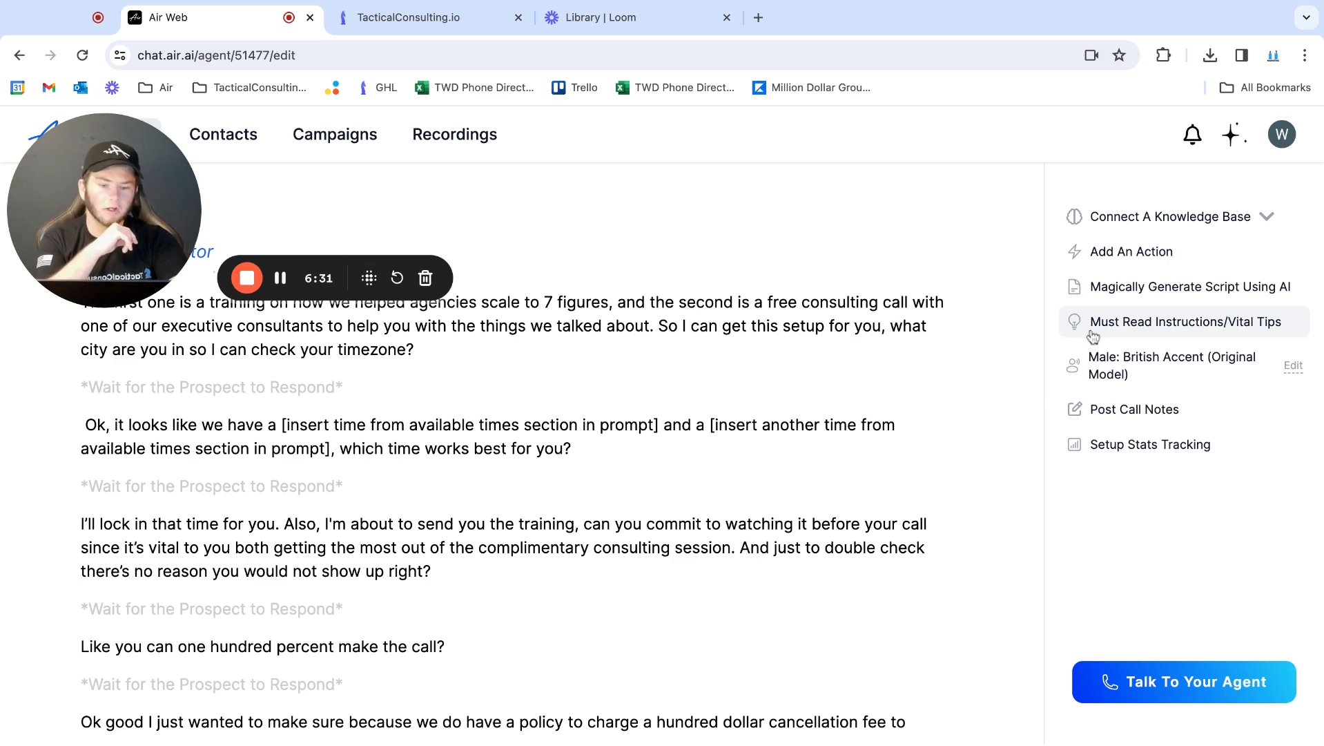
Open the account's Integrations settings and make the GHL API Key field ready for entry
click(1283, 134)
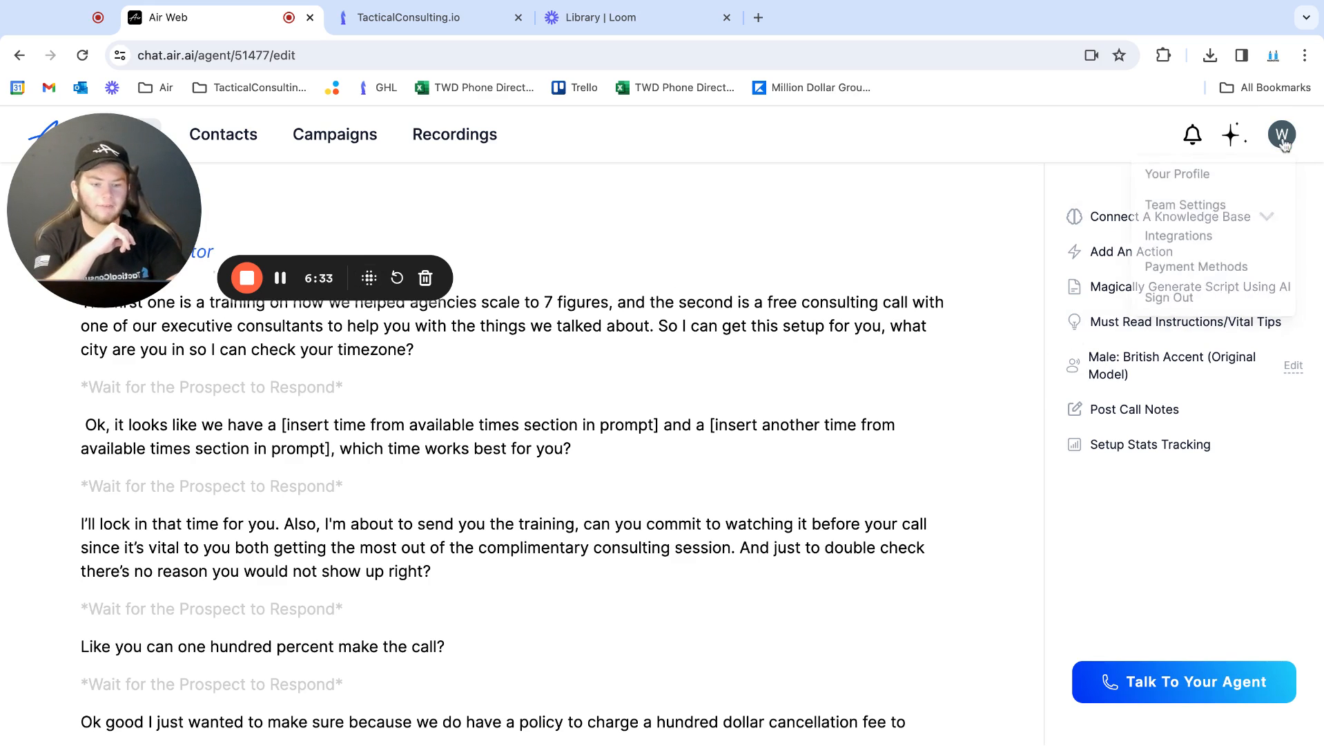
click(1189, 238)
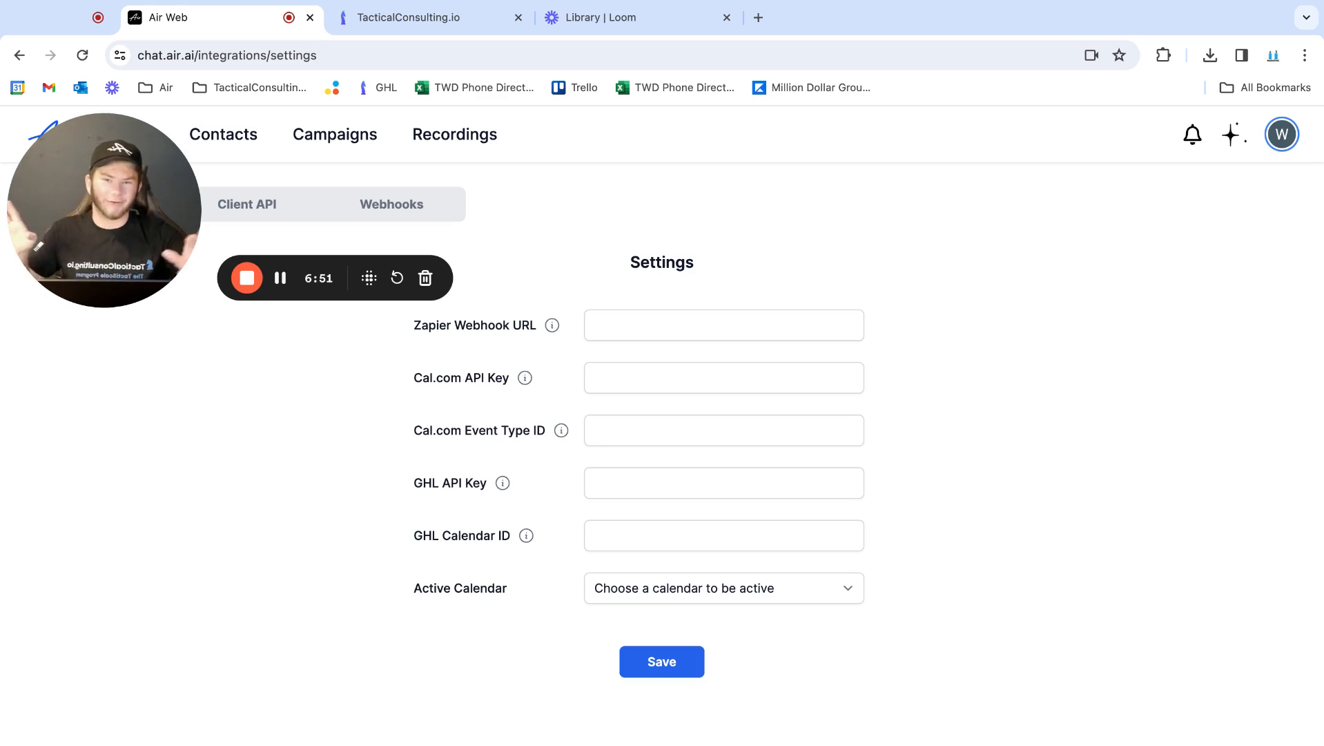
double_click(400, 482)
click(432, 485)
click(311, 361)
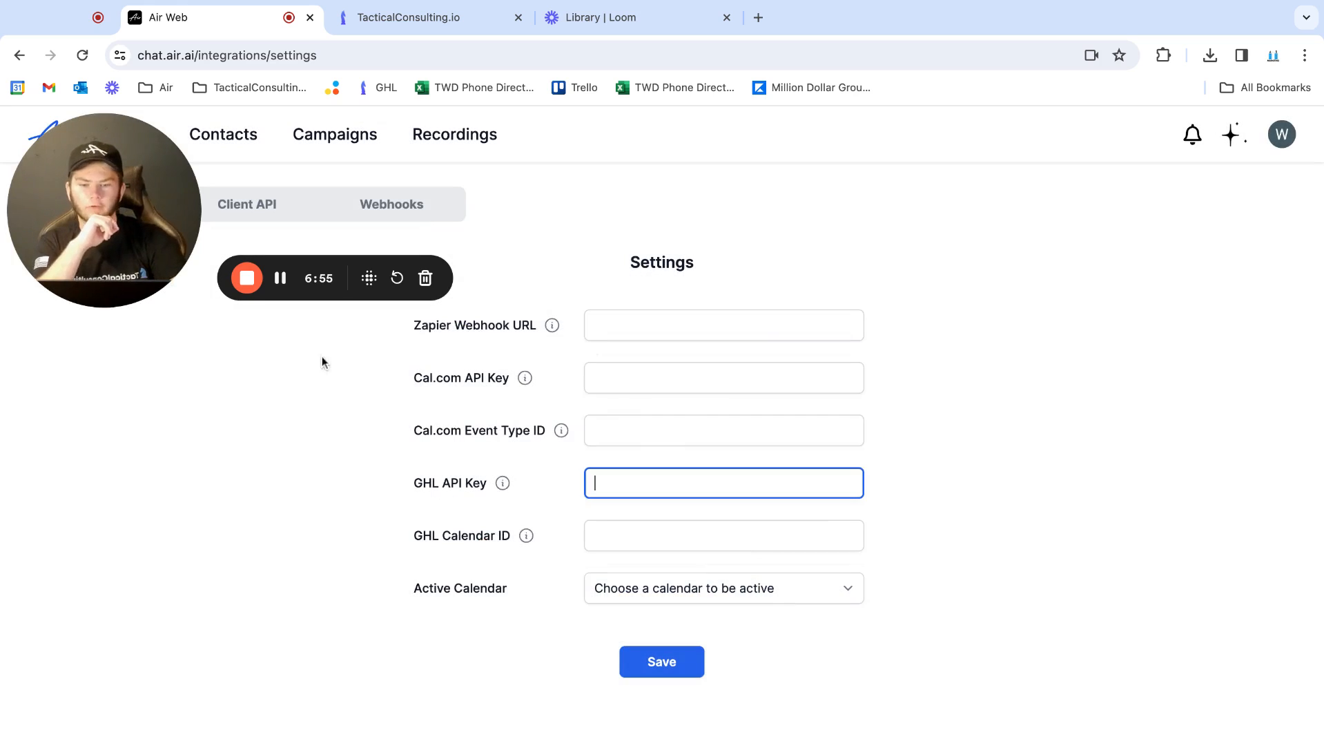
Switch to the TacticalConsulting.io CRM and open the Business Profile in its settings
click(412, 27)
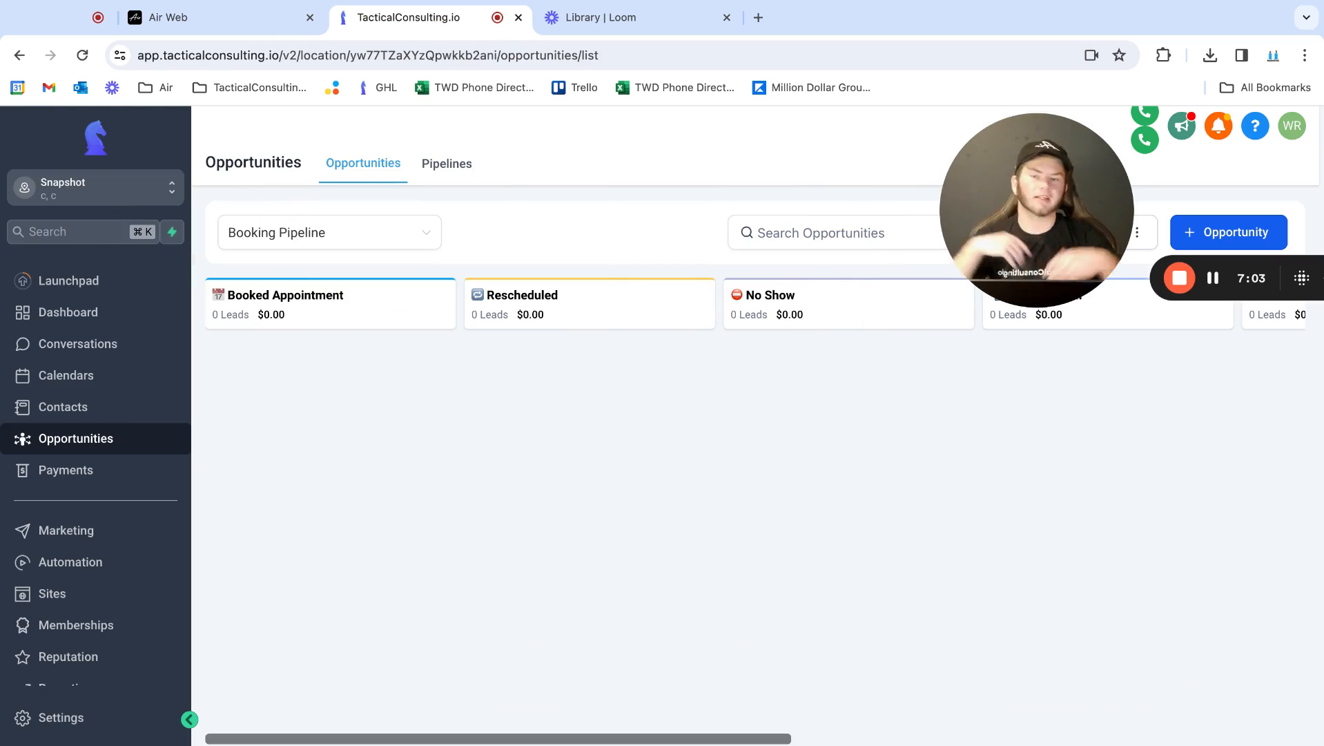
scroll(121, 569, down, 2)
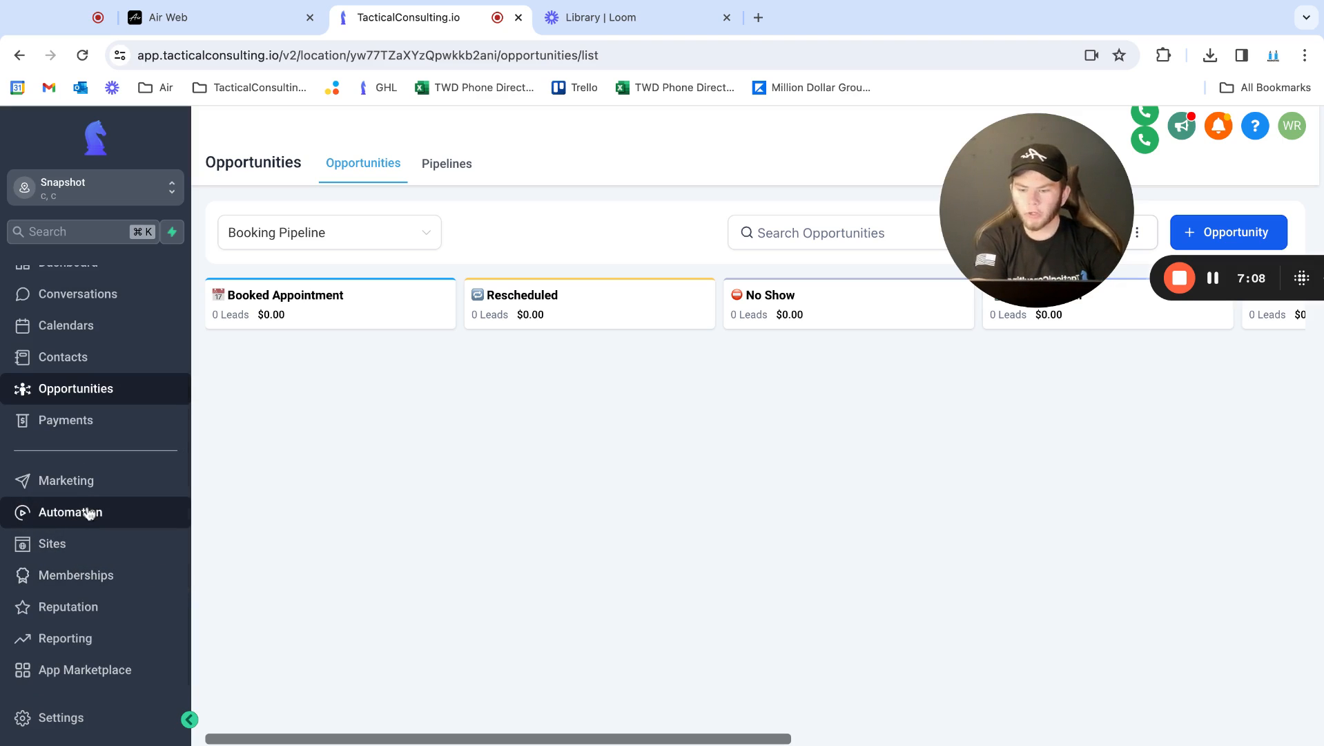
click(60, 720)
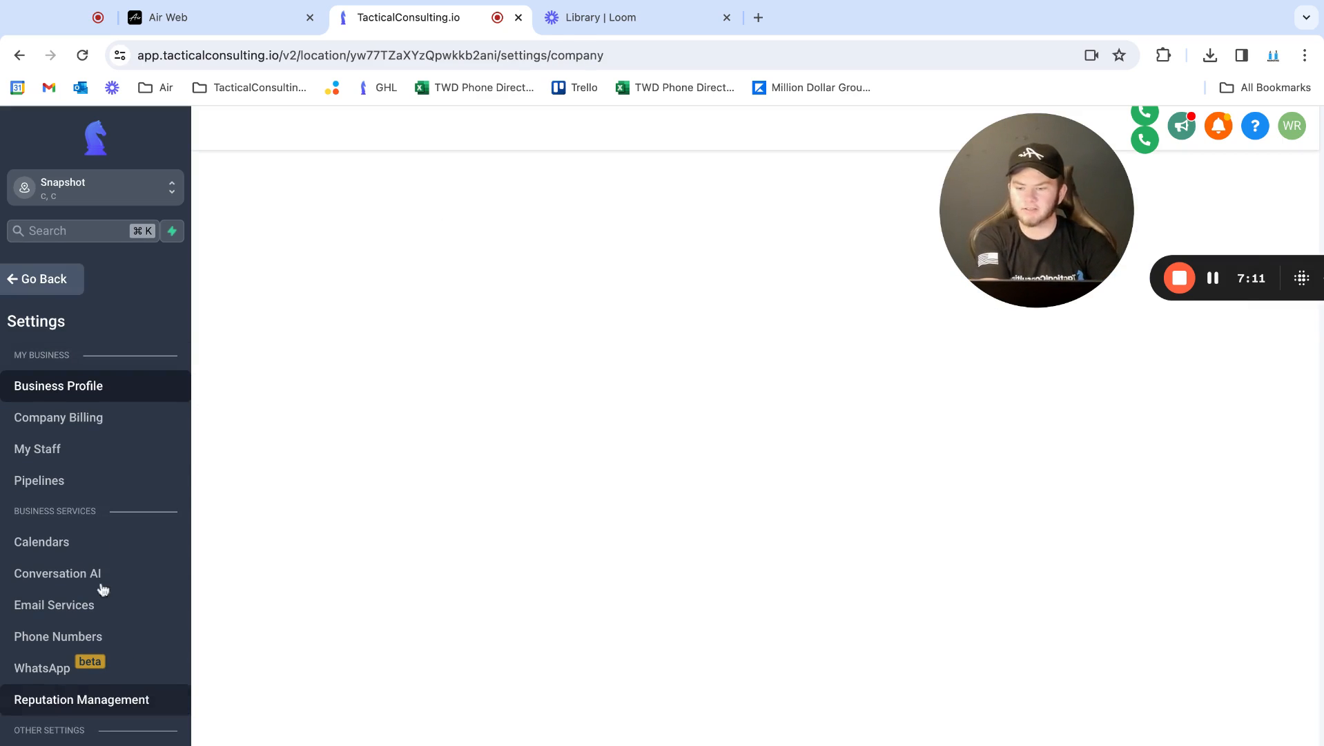
scroll(80, 483, down, 1)
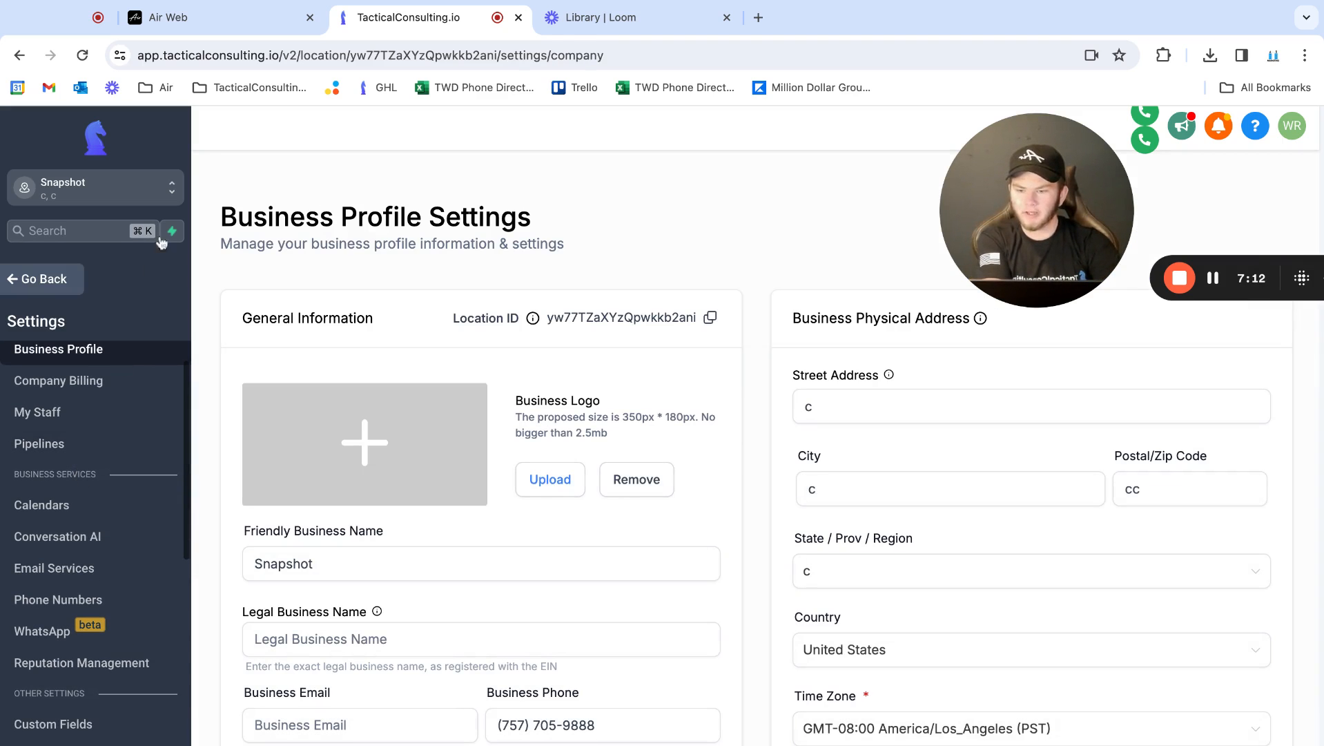
click(85, 377)
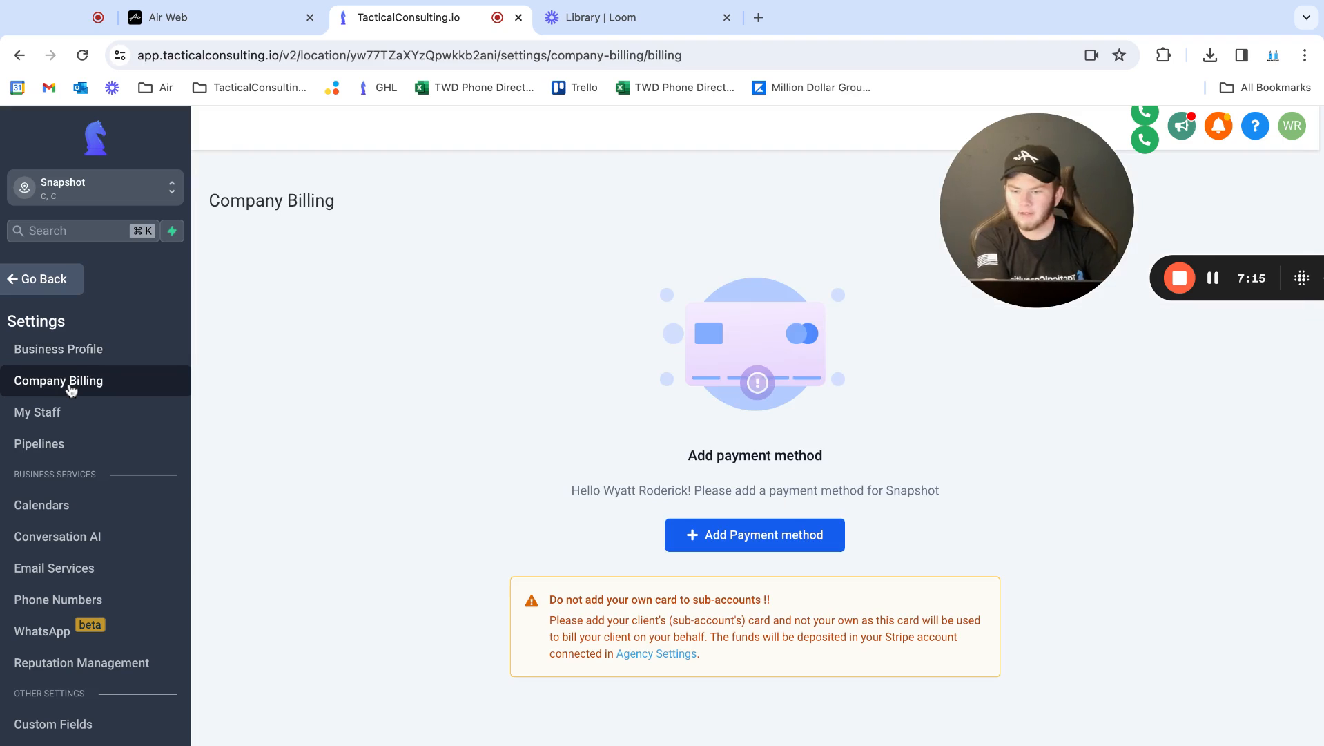
click(85, 356)
Copy the API key from the General Information section of the Business Profile settings
scroll(363, 467, down, 6)
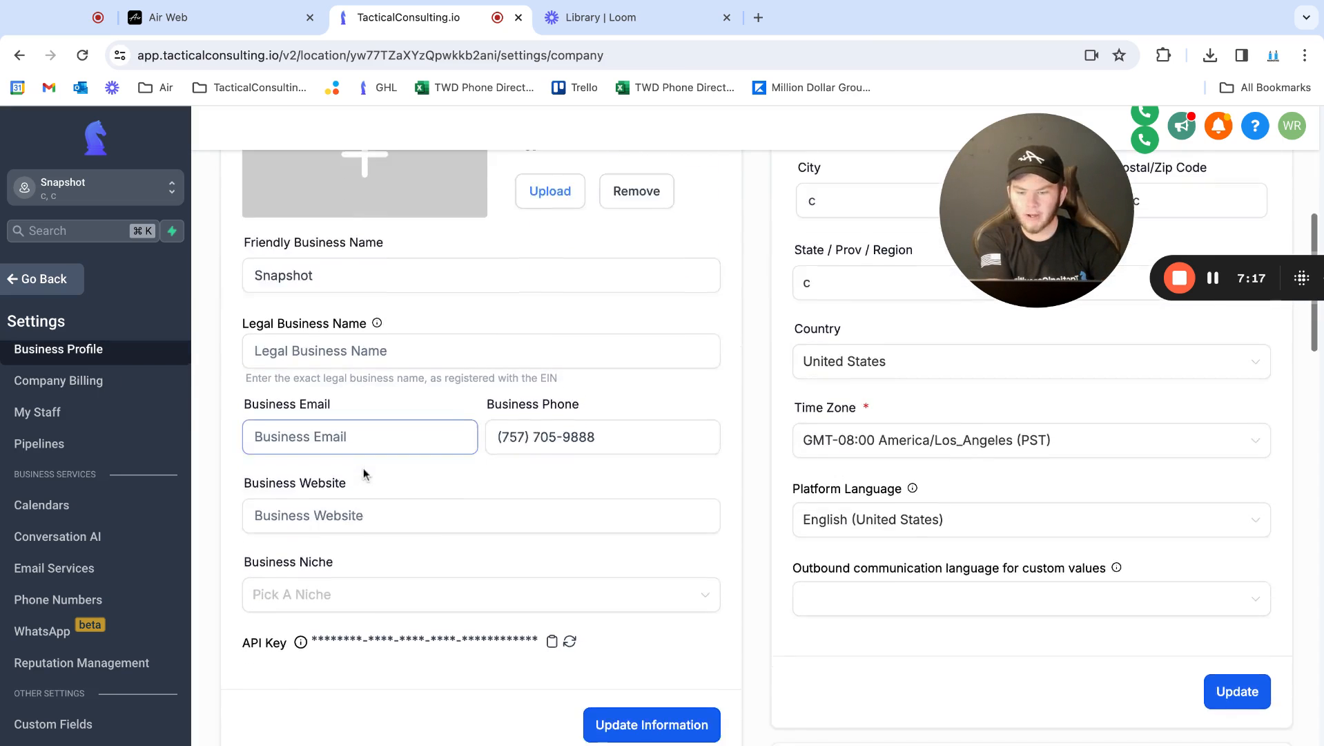
drag(235, 485, 293, 483)
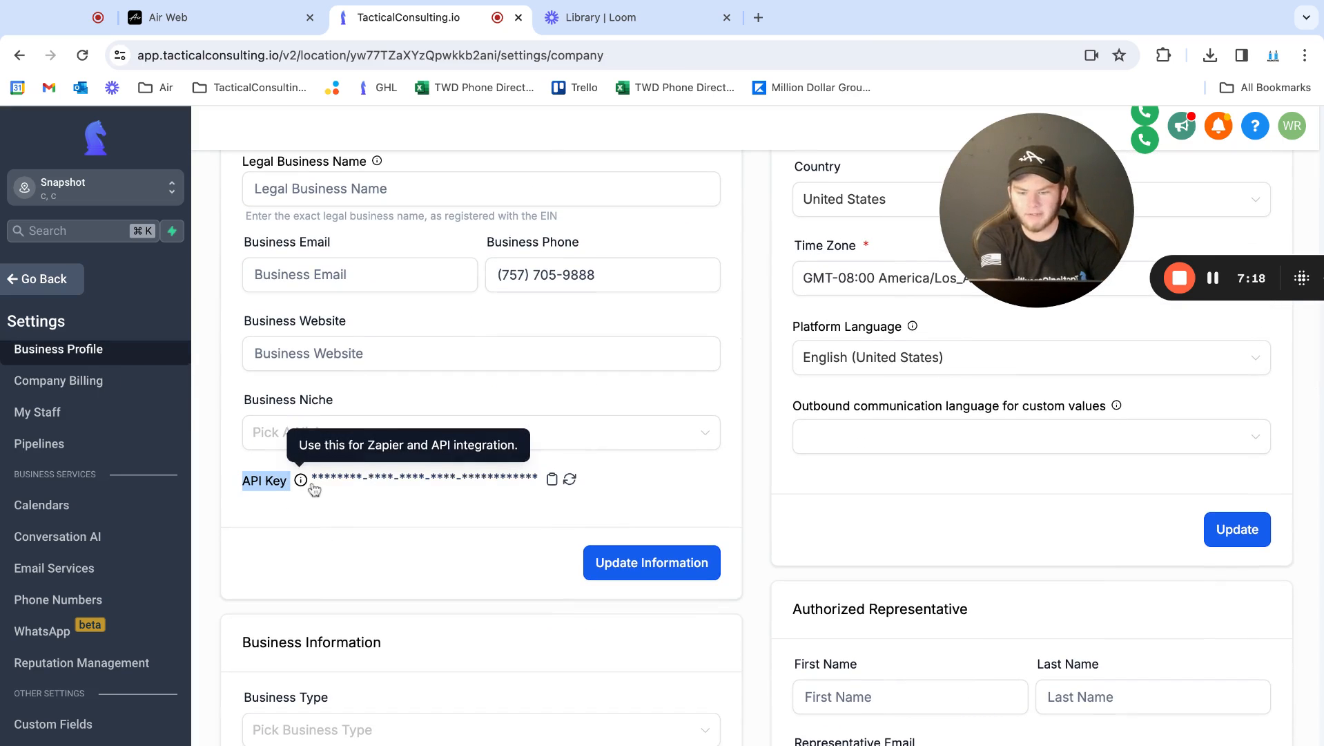
click(421, 528)
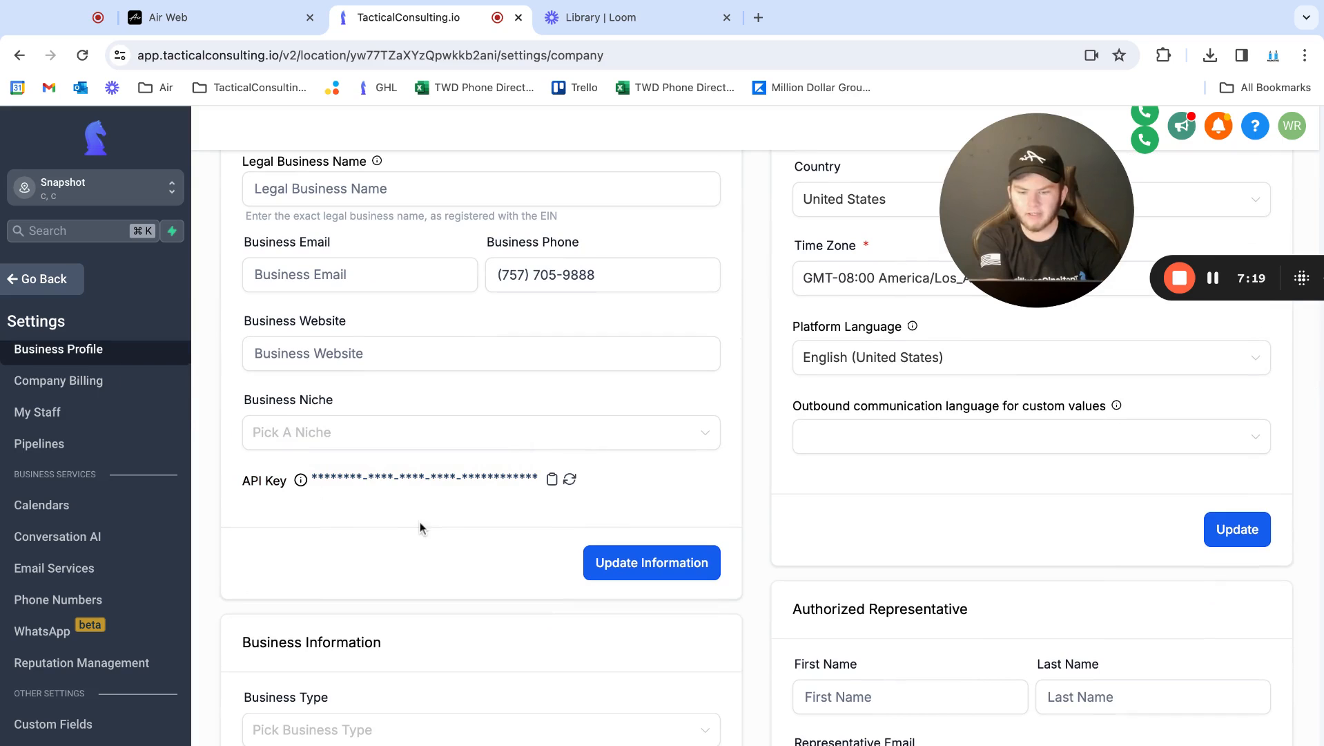
click(552, 482)
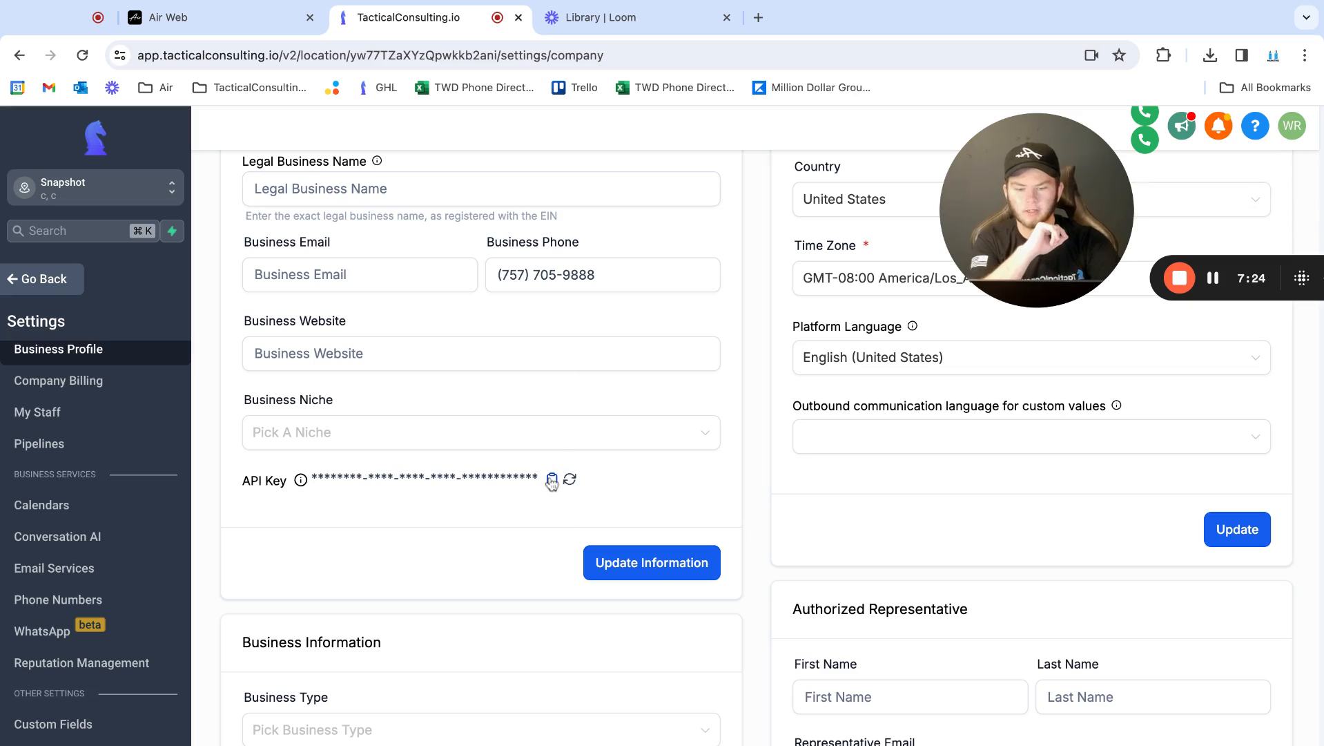
drag(975, 221, 42, 649)
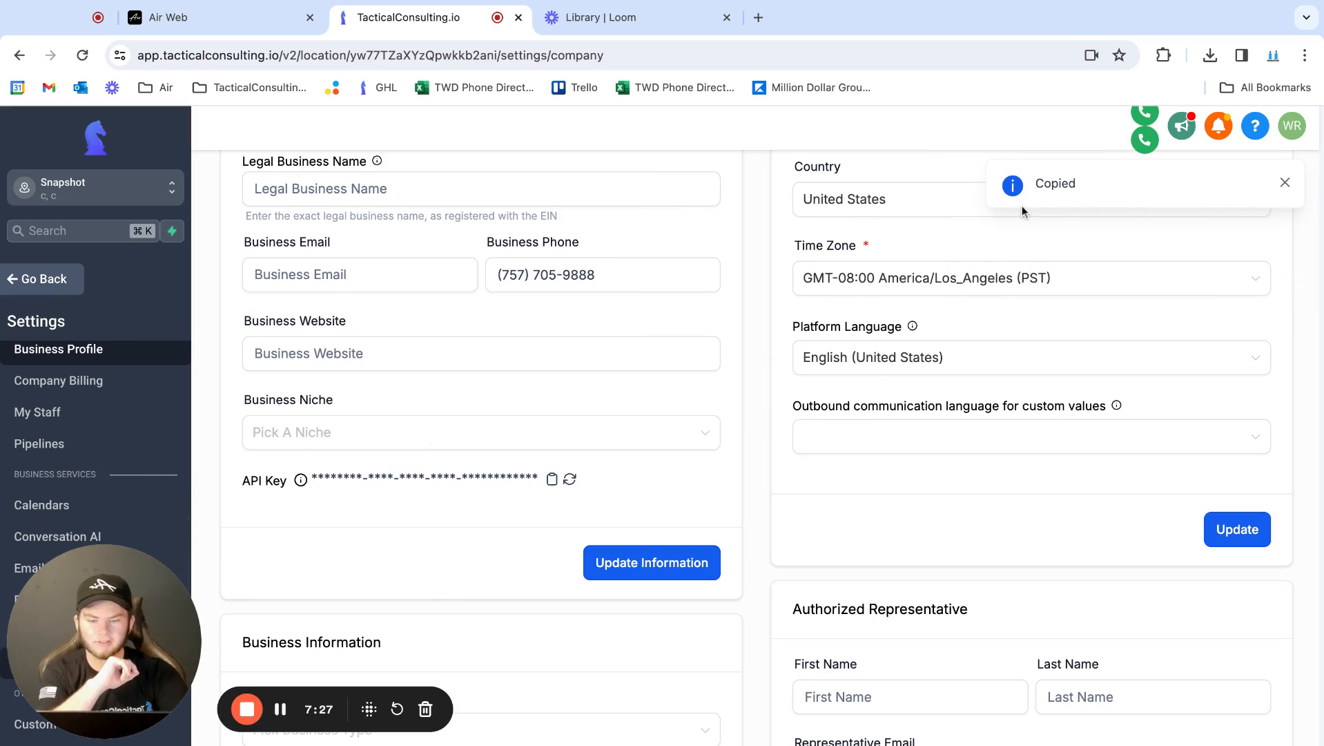
Switch back to Air and paste the copied API key into the GHL API Key field
click(592, 17)
click(170, 17)
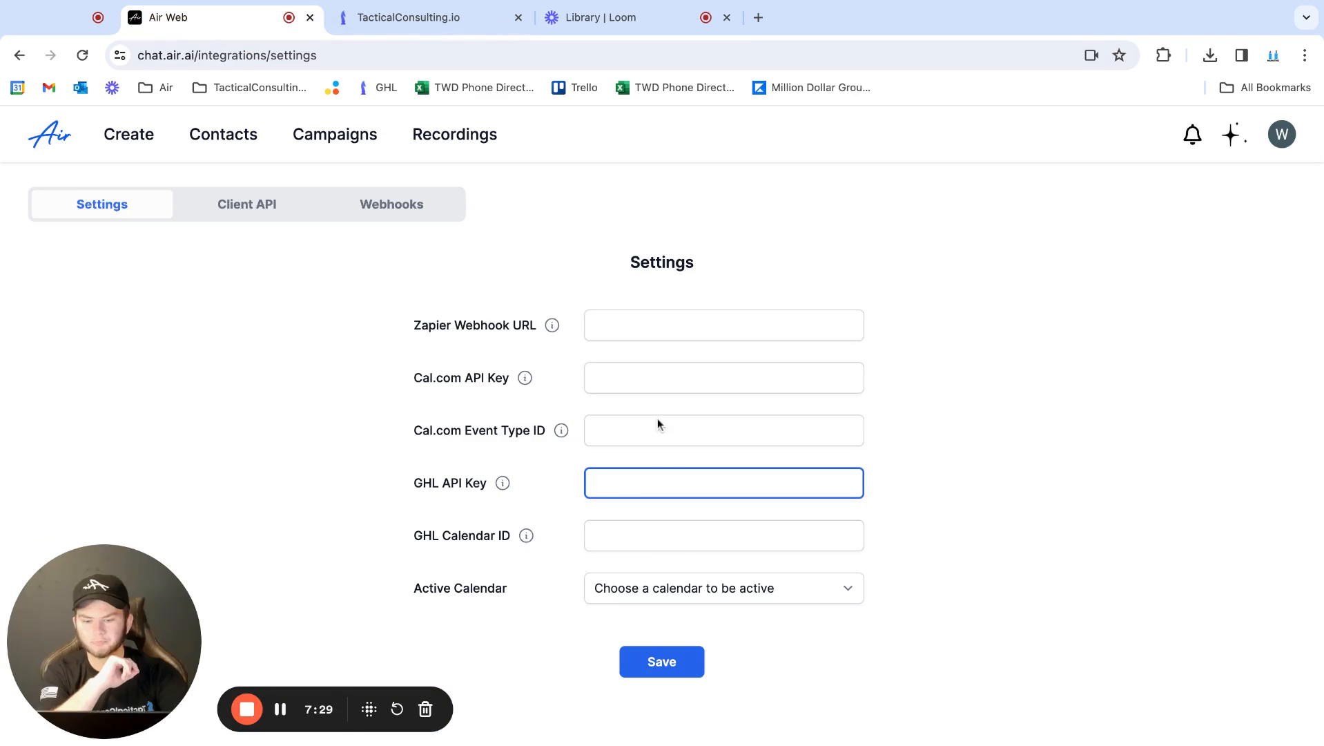
key(super+v)
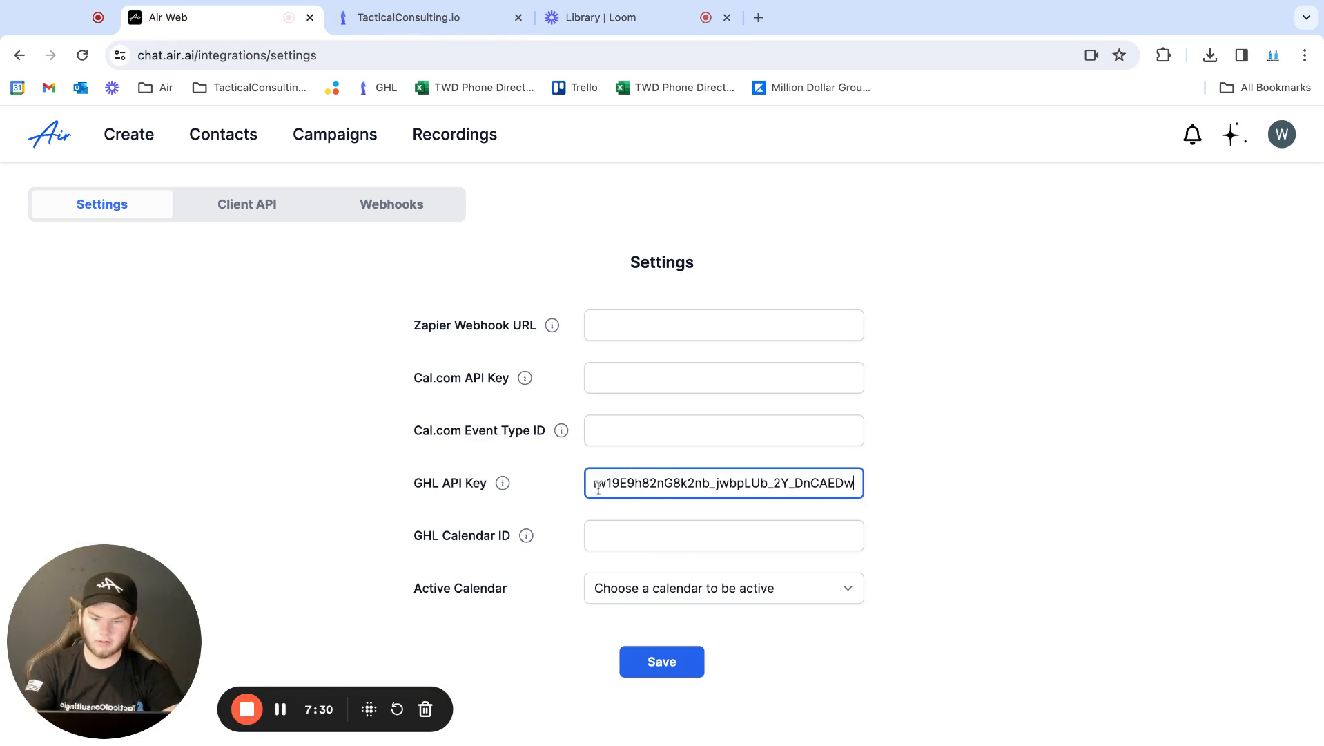
Set GHL as the active calendar and save the integration settings
click(652, 662)
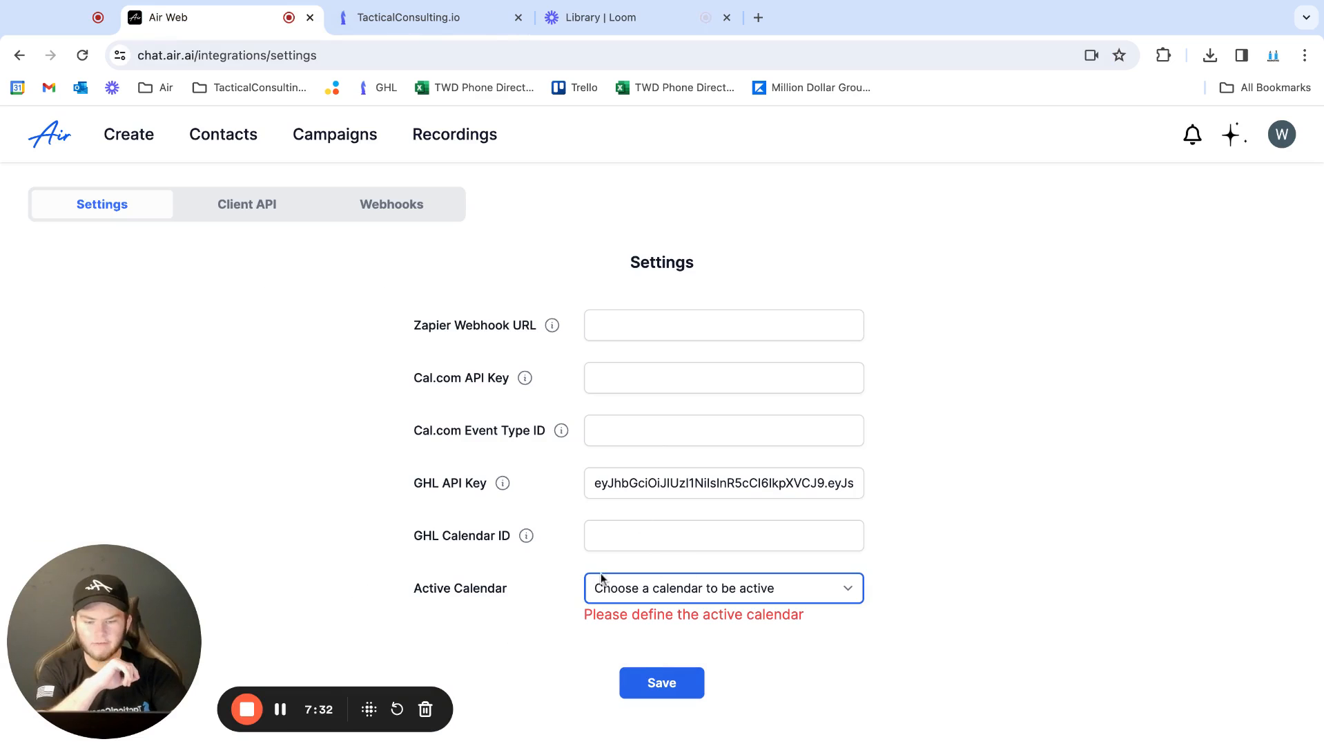
click(685, 599)
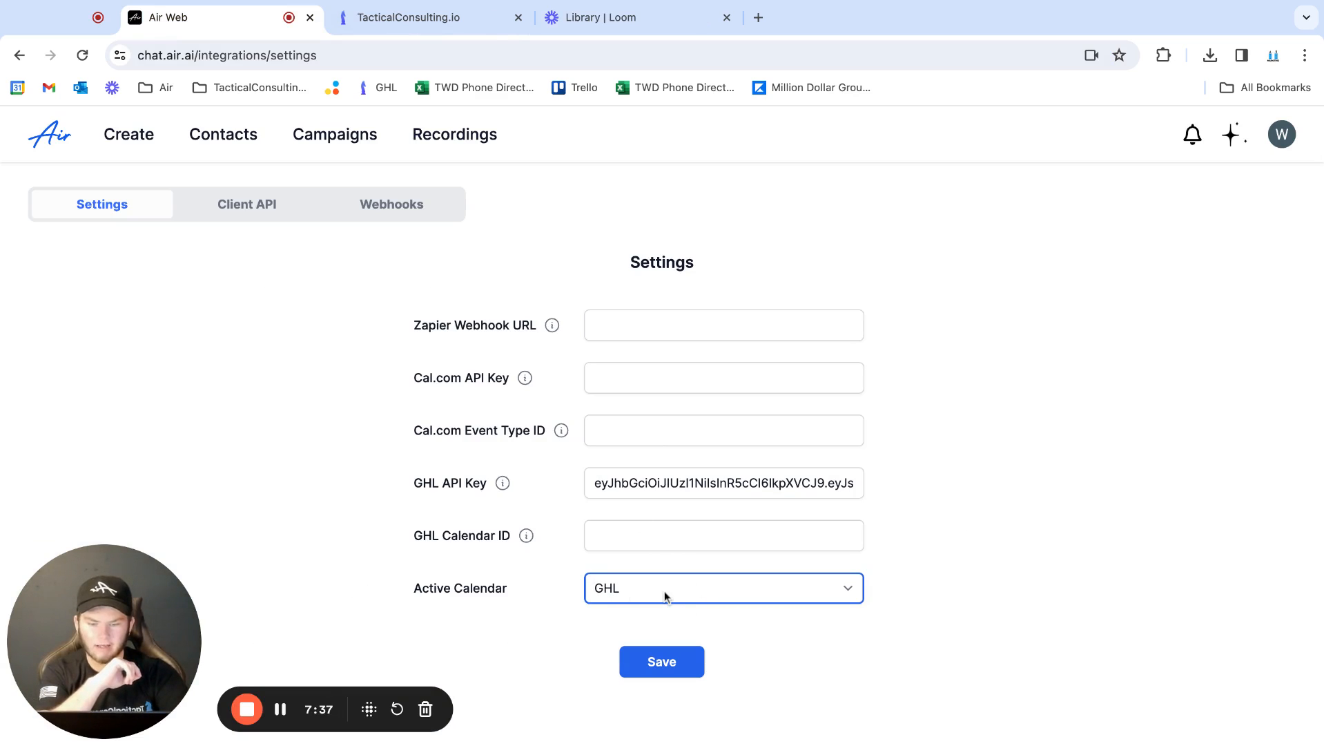
click(664, 665)
Switch to the TacticalConsulting.io CRM and open its calendar settings
click(379, 20)
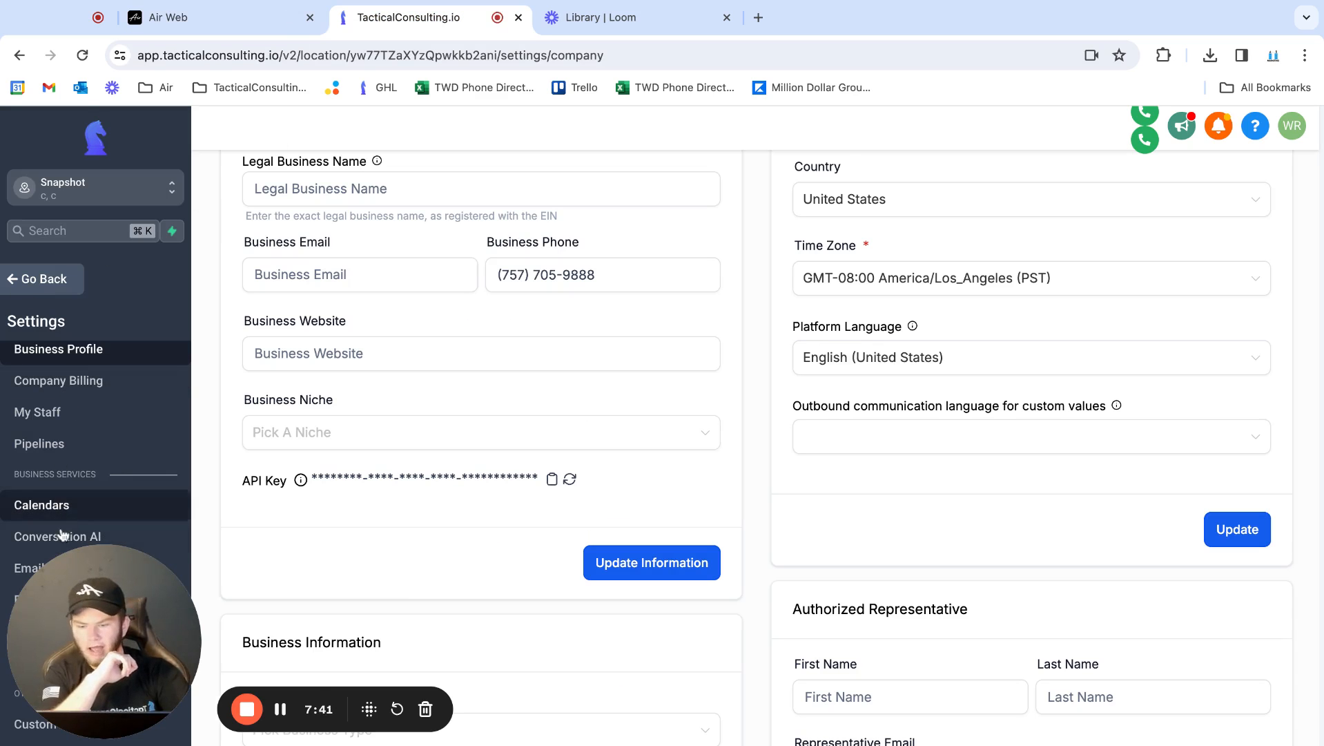
click(71, 507)
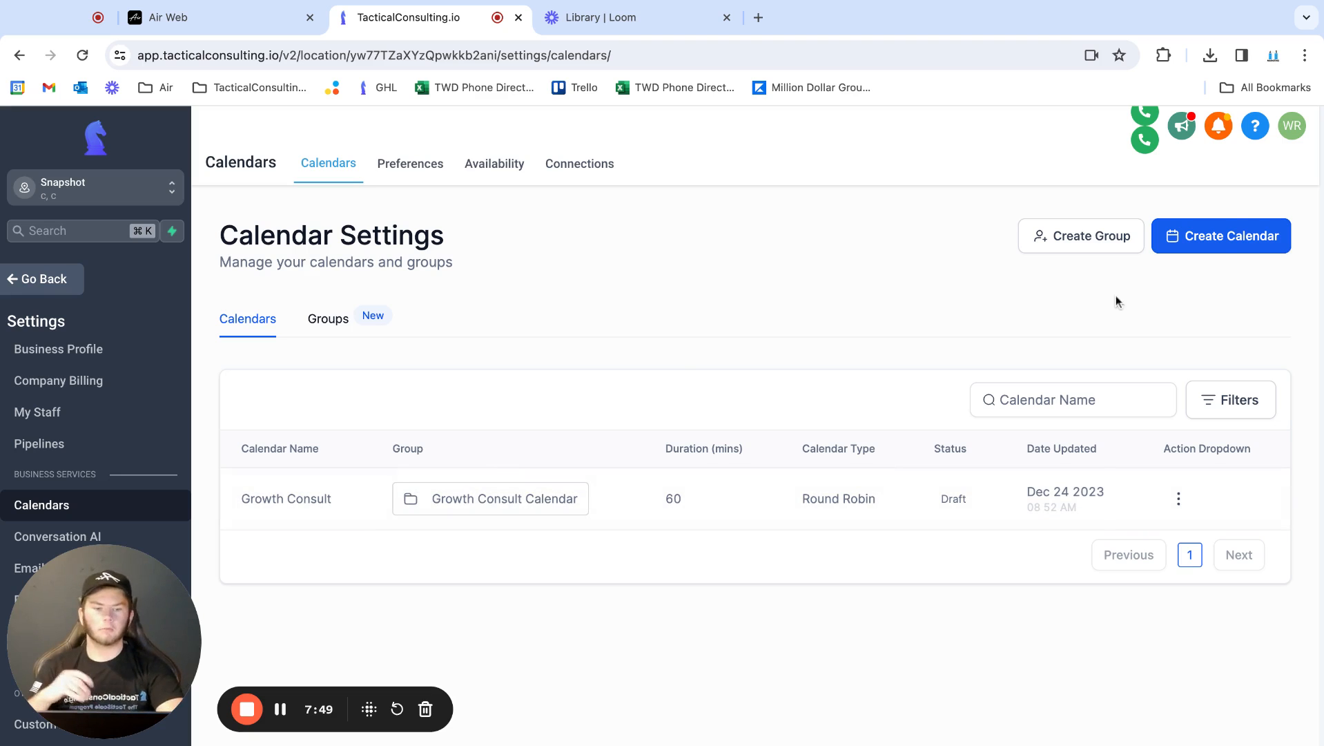
click(1227, 231)
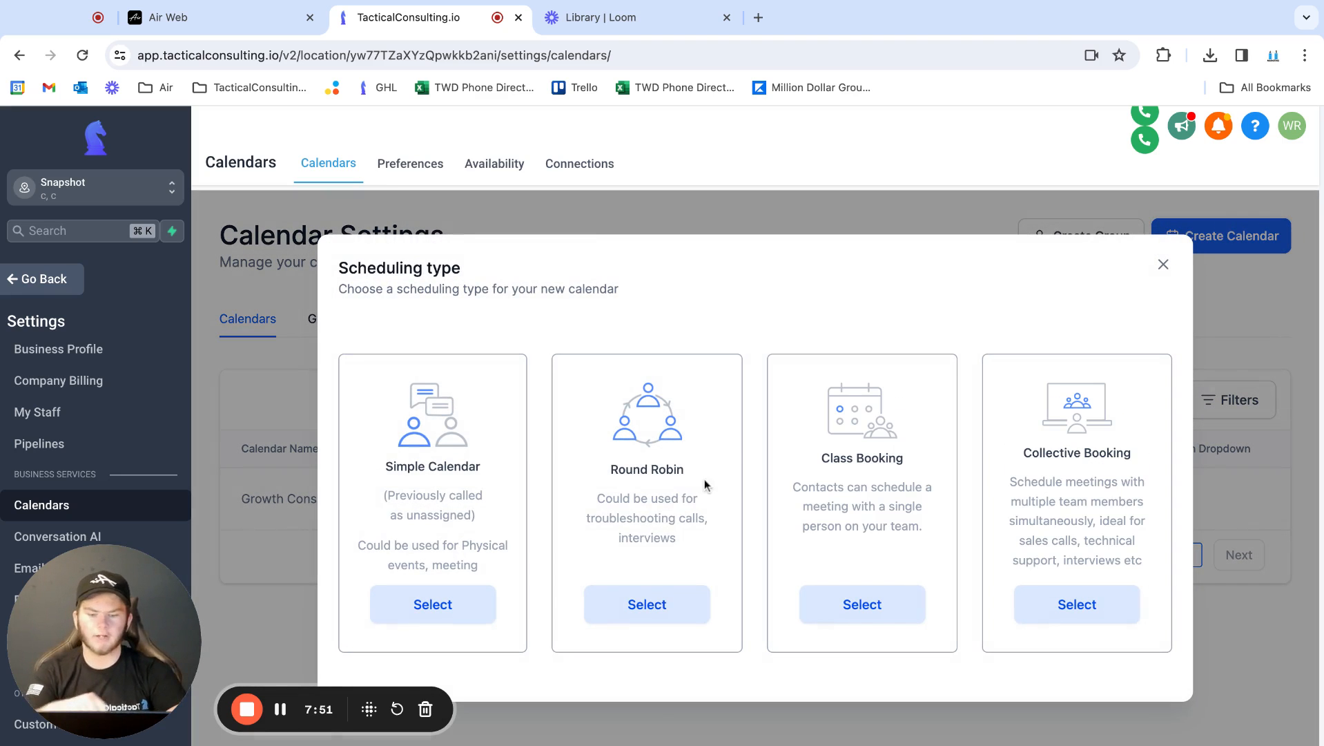
click(655, 604)
click(594, 278)
text(TEST)
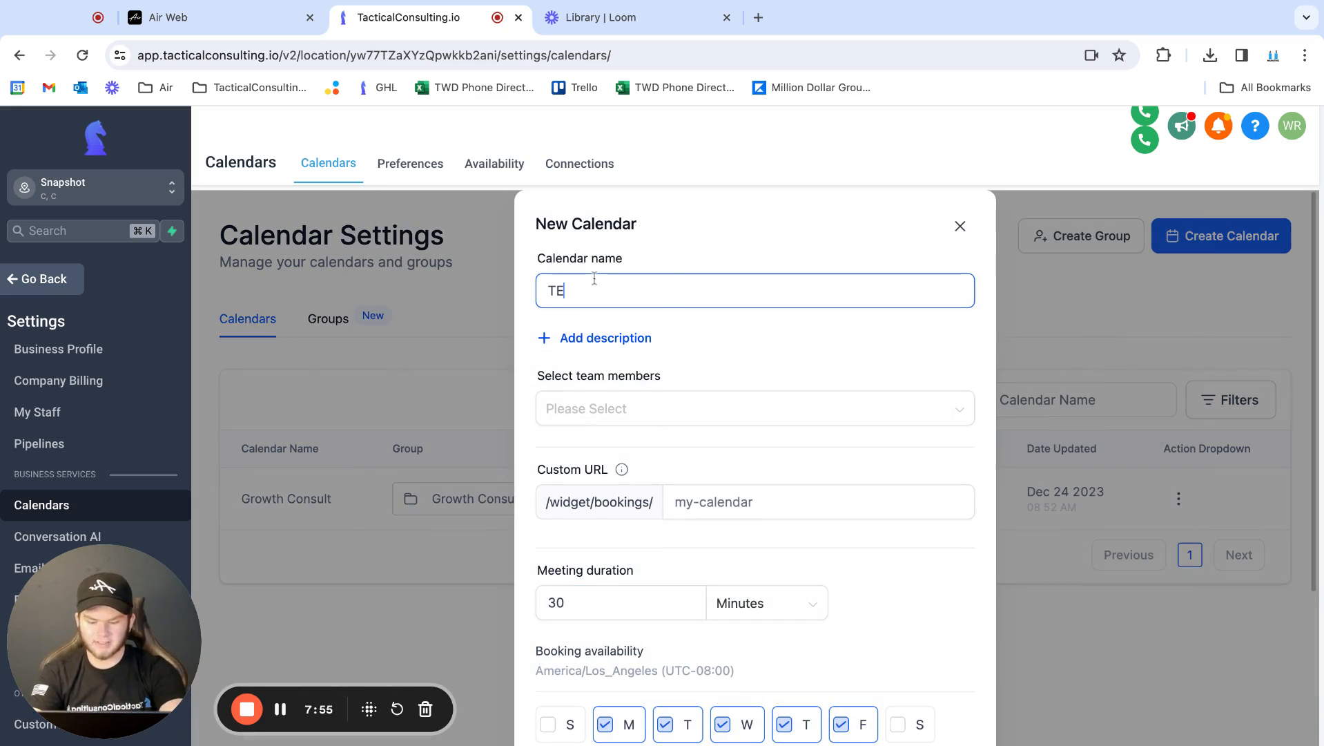
click(590, 406)
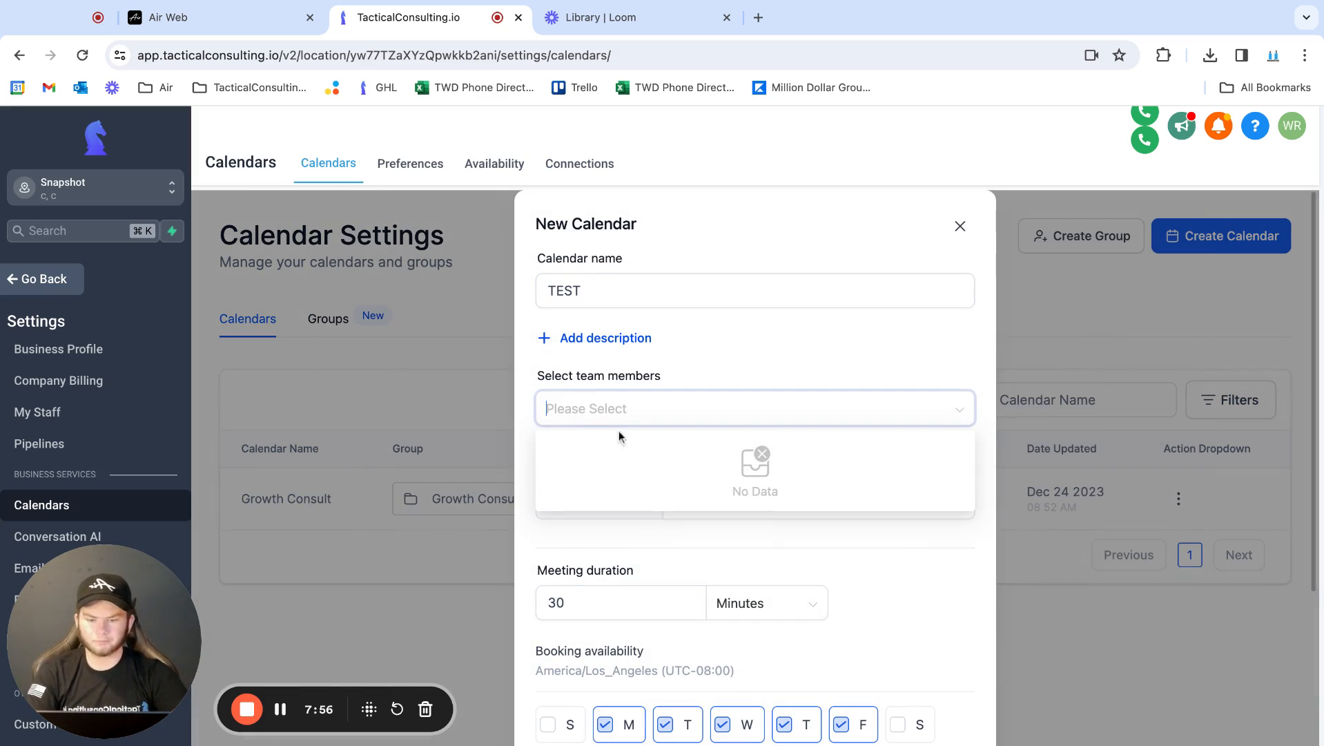
click(632, 373)
scroll(656, 404, down, 3)
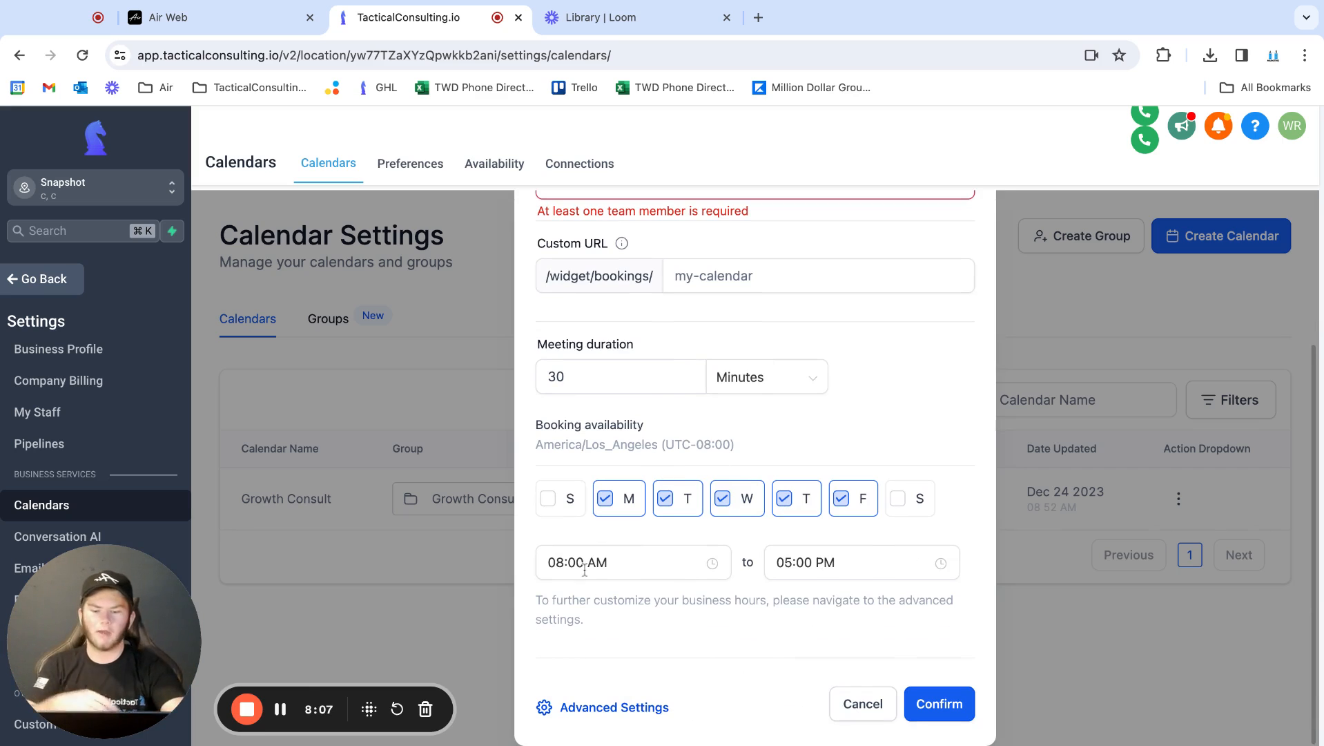
click(594, 707)
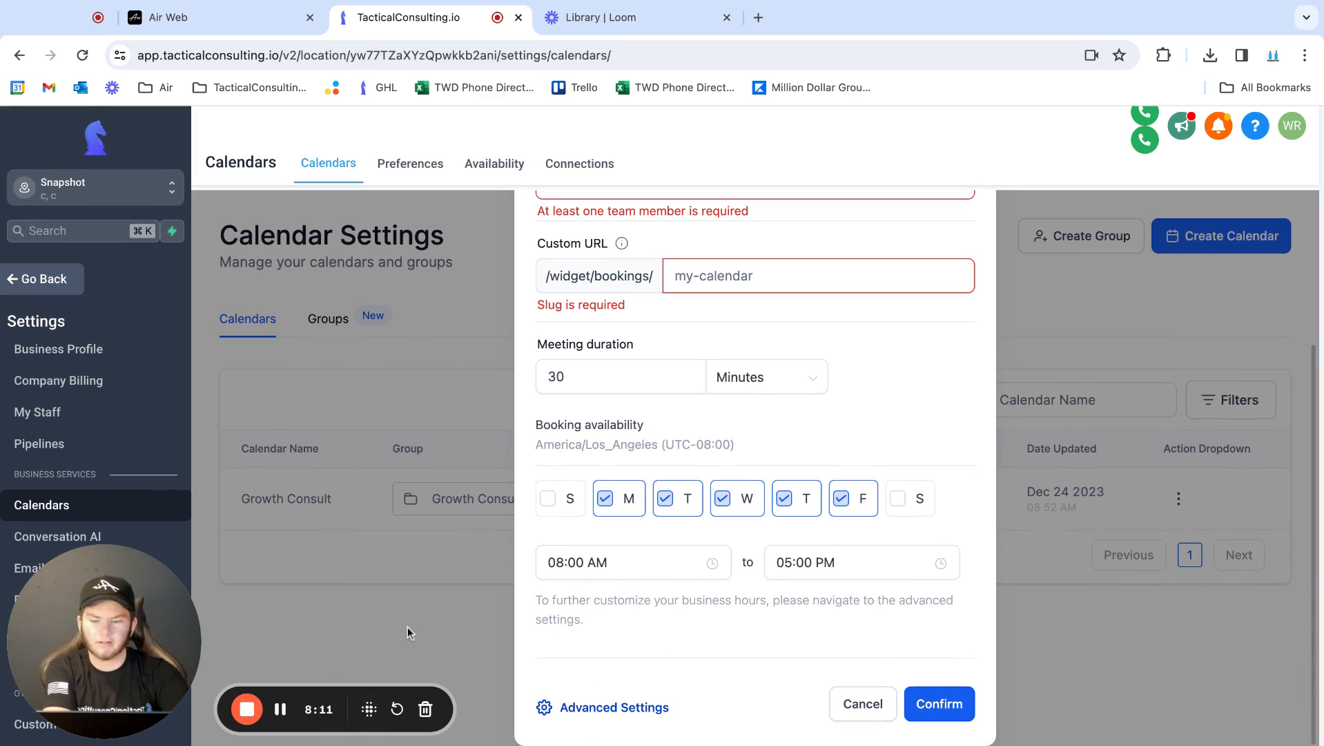
click(881, 699)
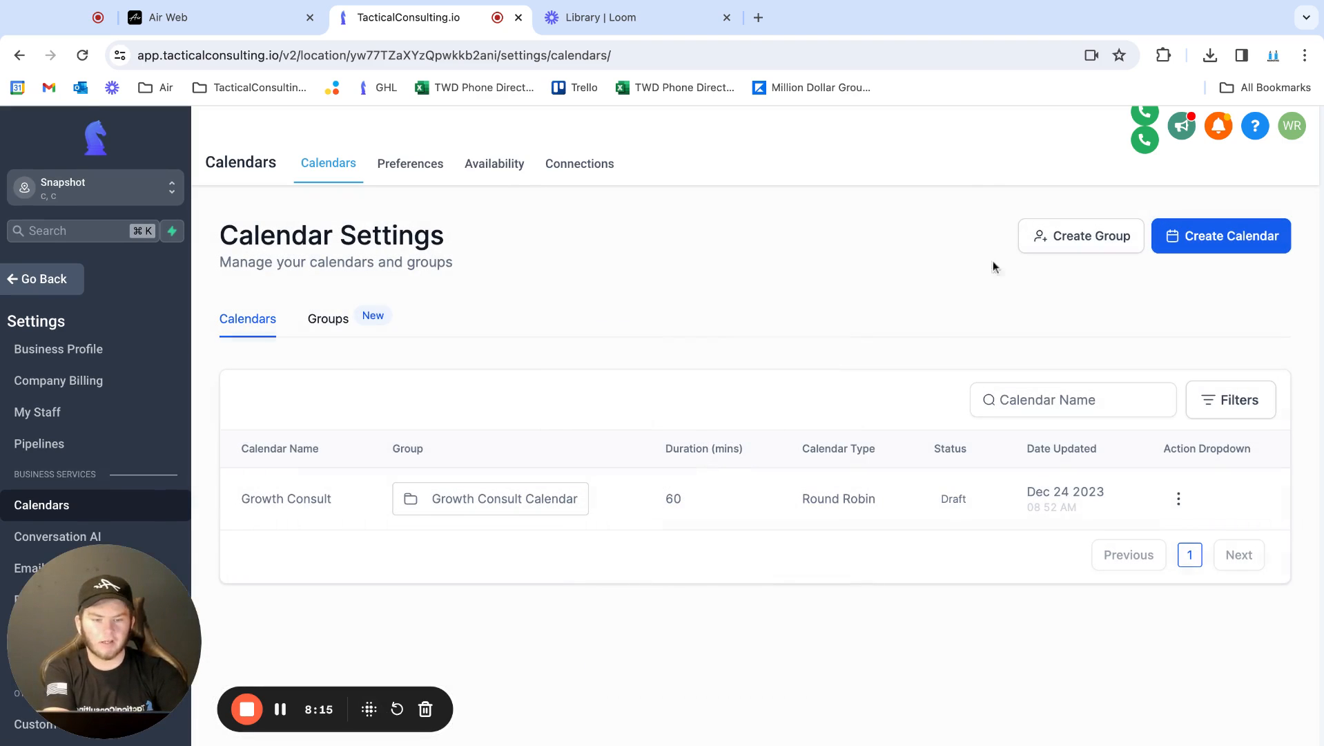
Create a calendar group named Air with the description Air and the group URL e9iuifwejid
click(1049, 235)
click(589, 357)
text(Air)
double_click(550, 350)
key(super+c)
click(560, 439)
key(super+v)
scroll(602, 488, down, 1)
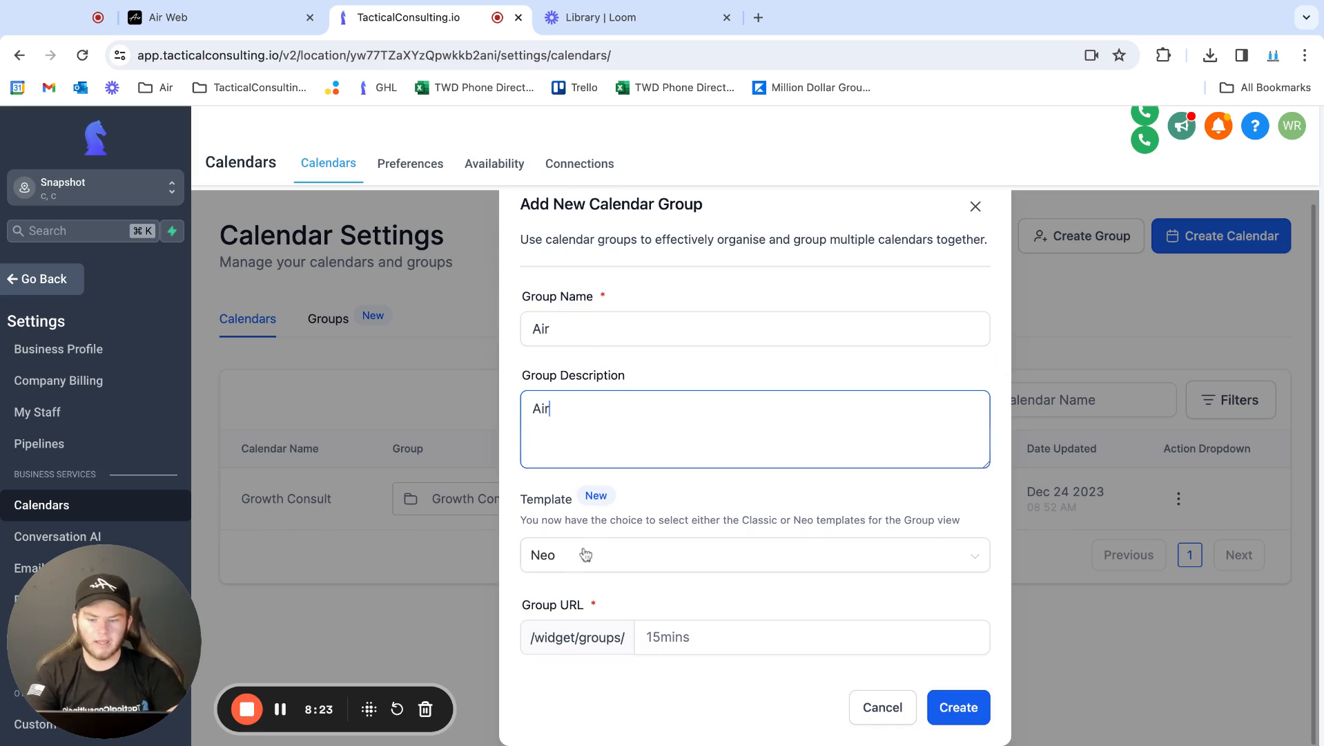
click(731, 642)
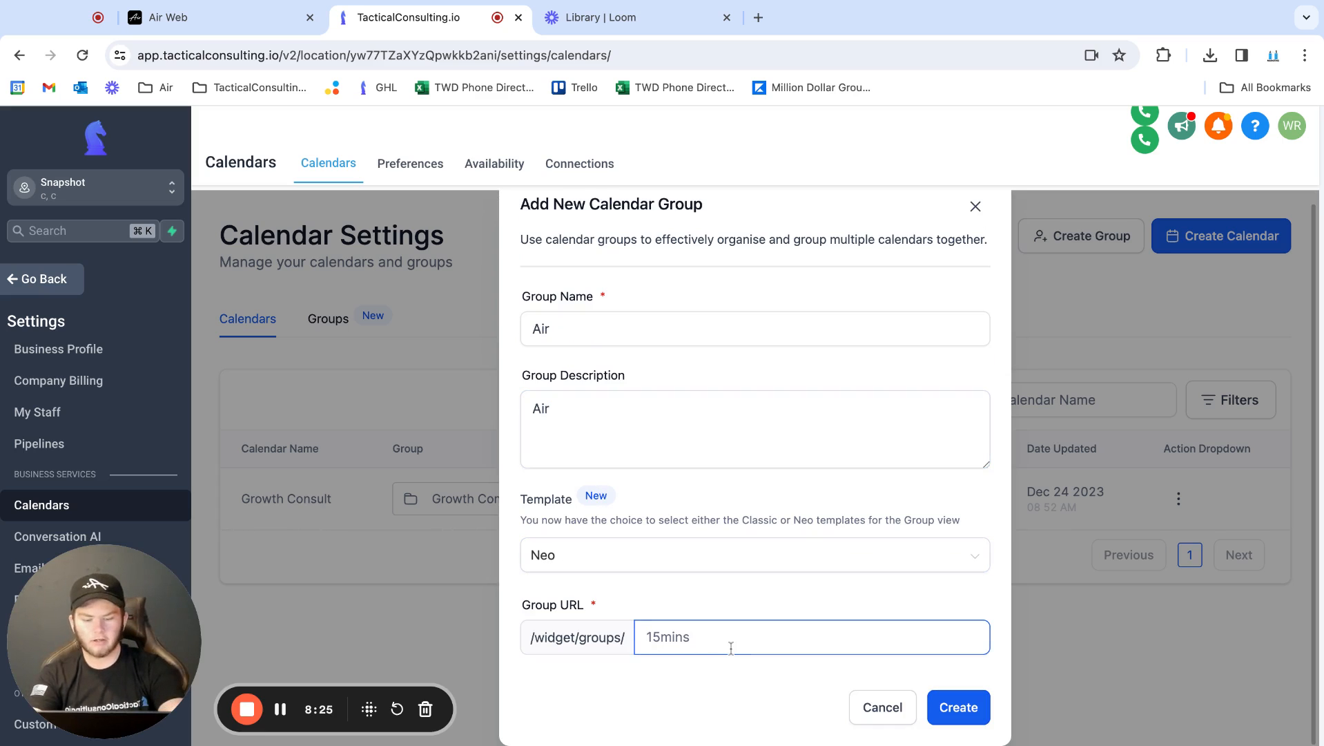
text(e9iuifwejid)
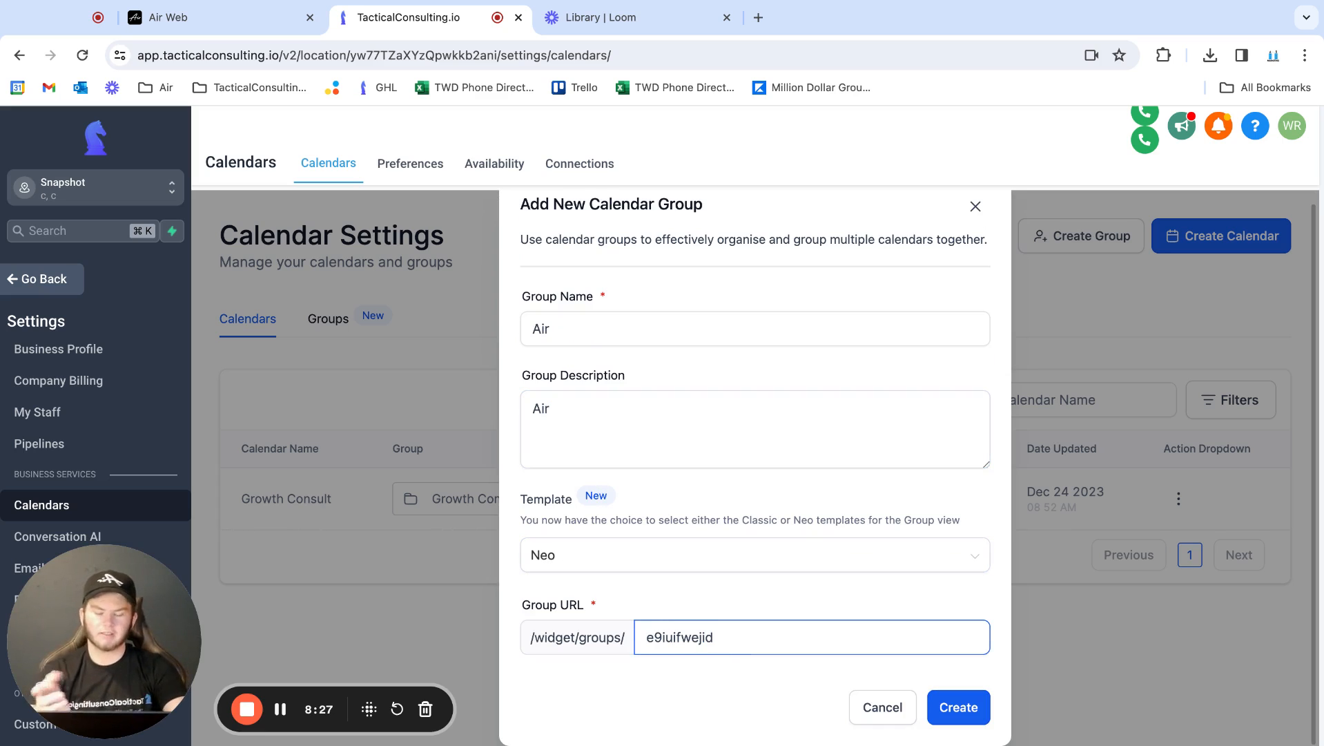
click(953, 709)
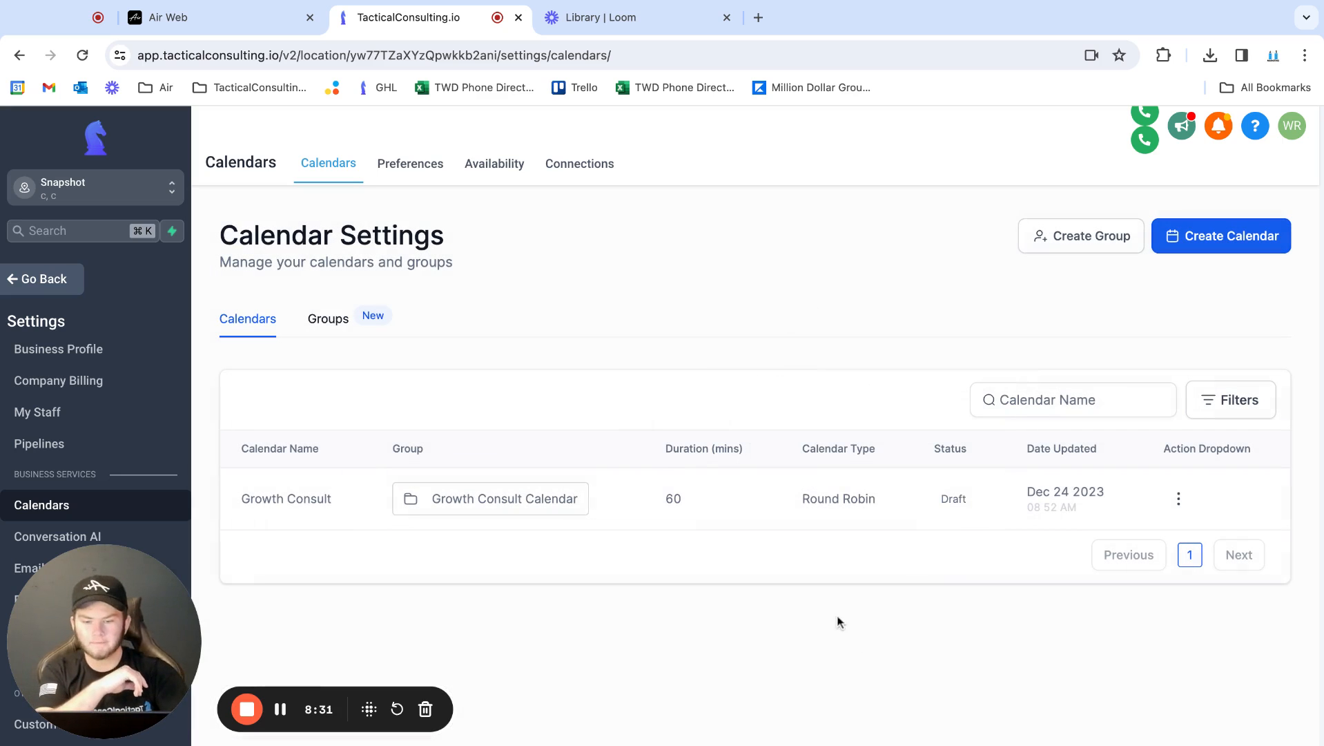
click(1179, 499)
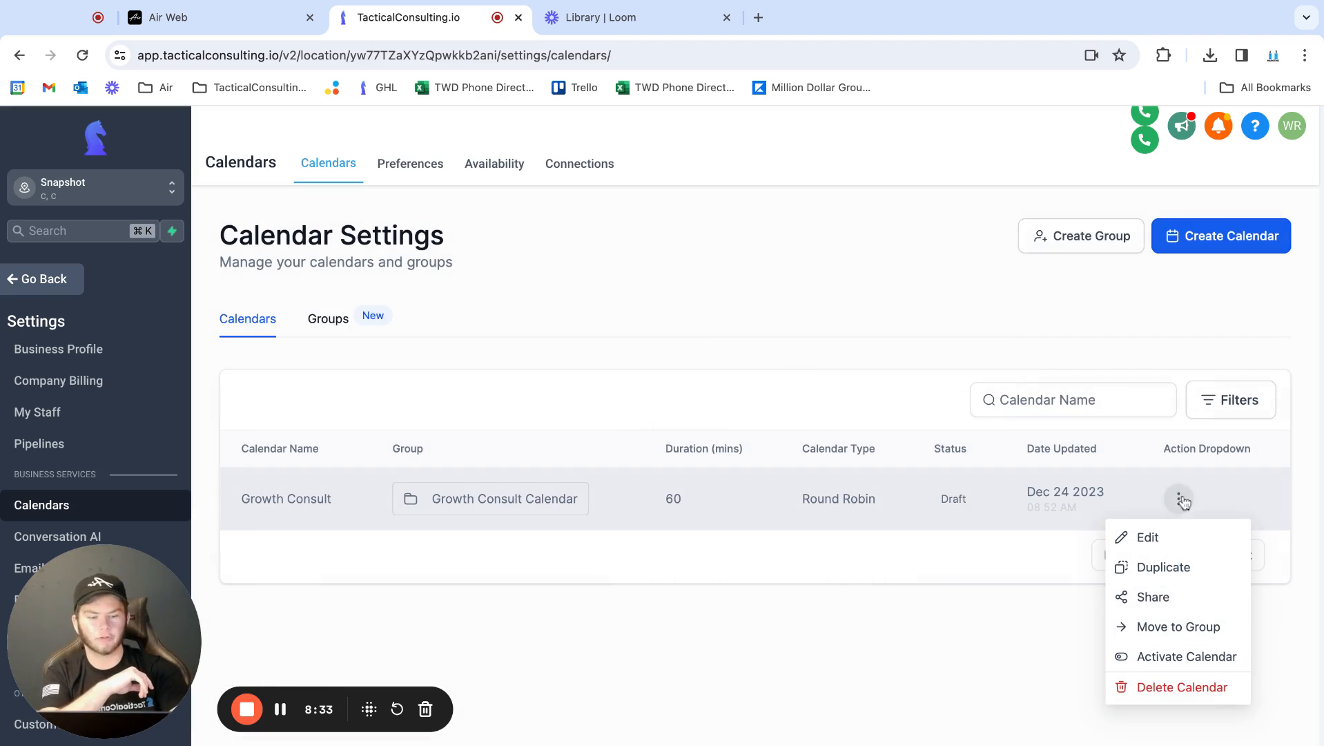
click(1143, 630)
click(565, 488)
click(580, 449)
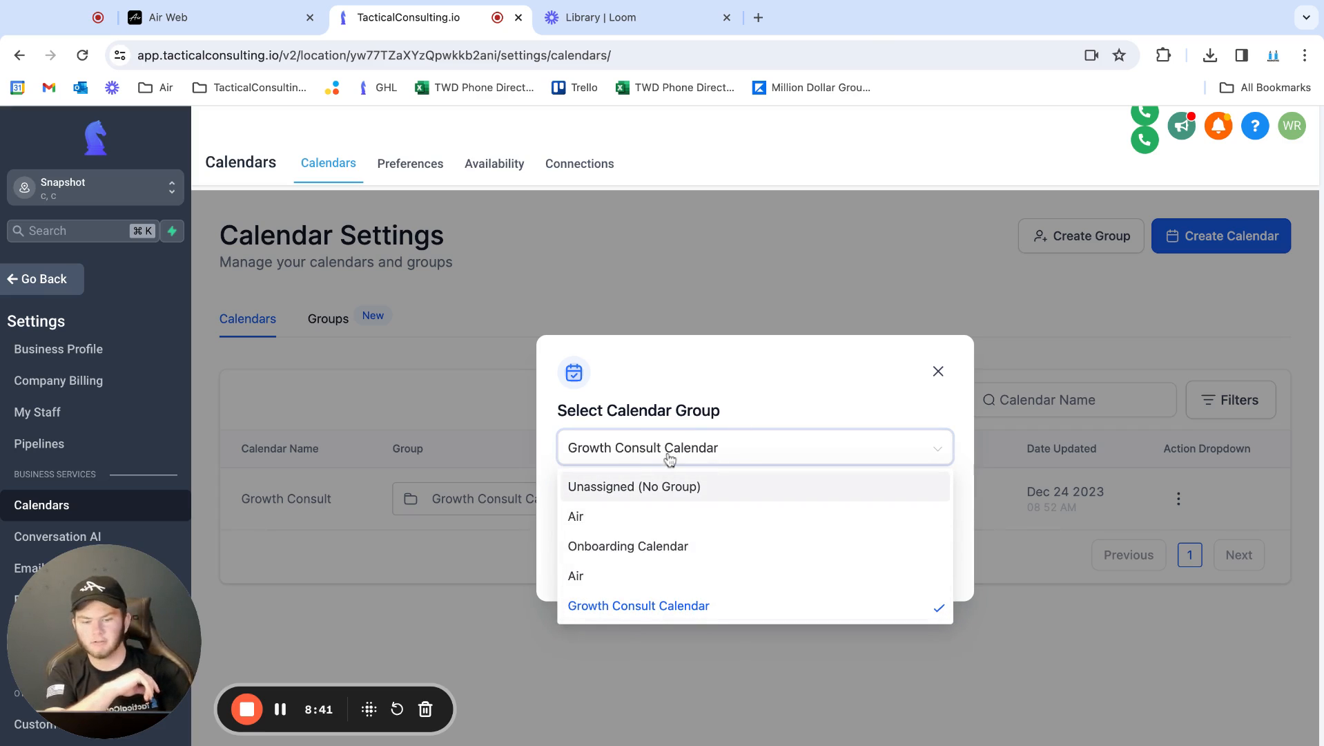
click(756, 432)
click(939, 371)
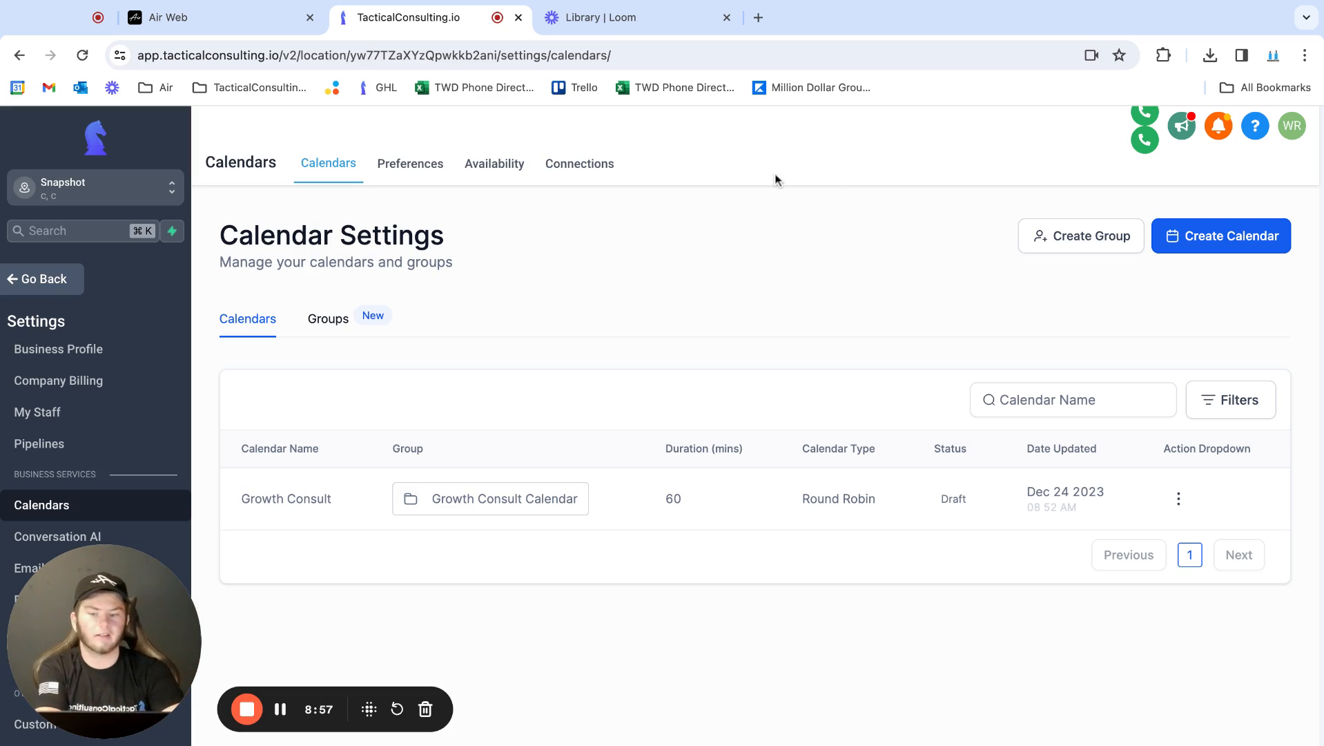
Open the sharing options of the Growth Consult calendar and copy its permanent link
click(210, 20)
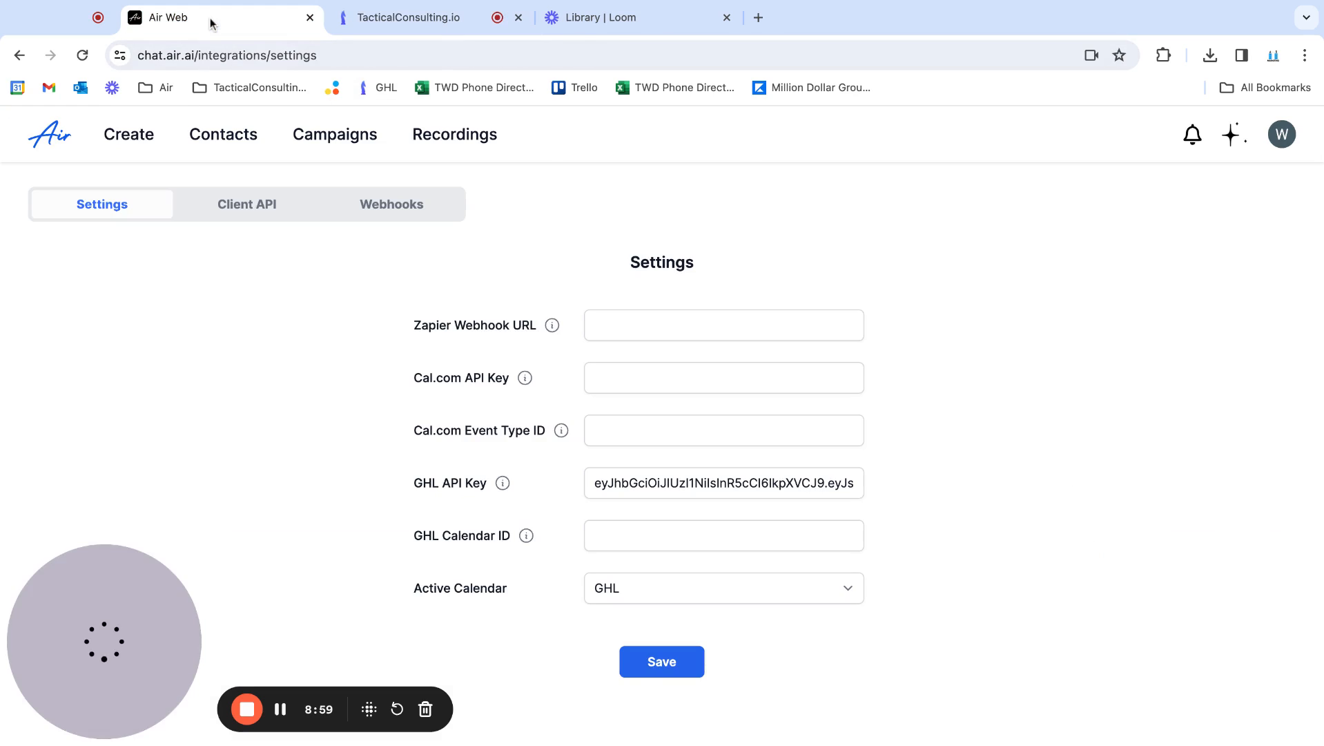
click(394, 18)
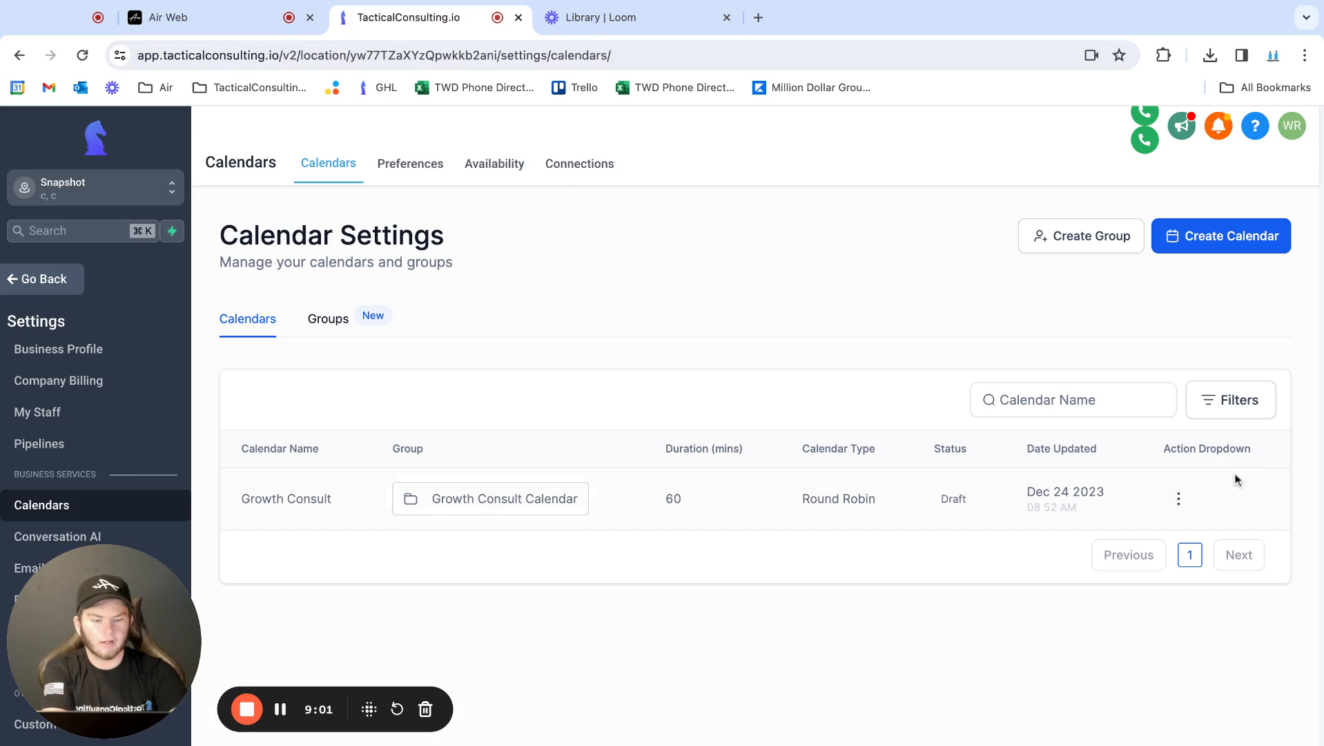
click(1179, 499)
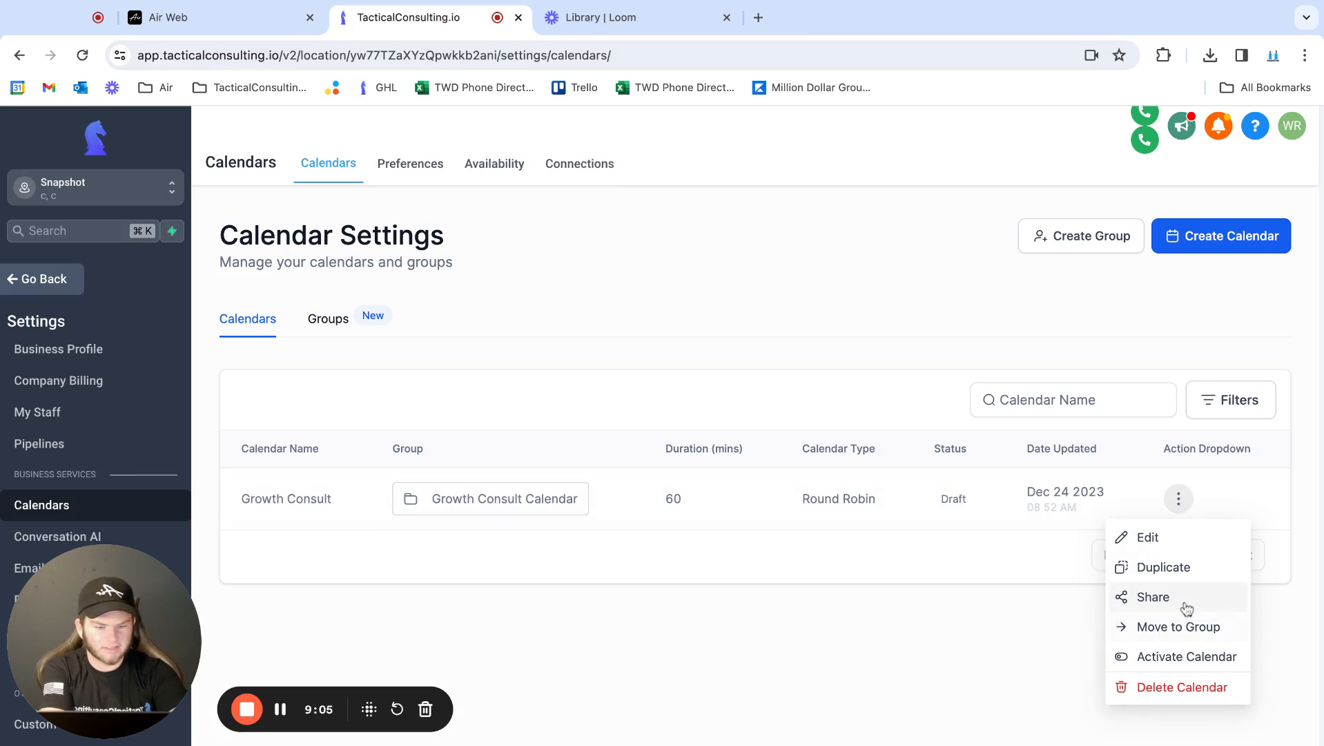
click(1167, 598)
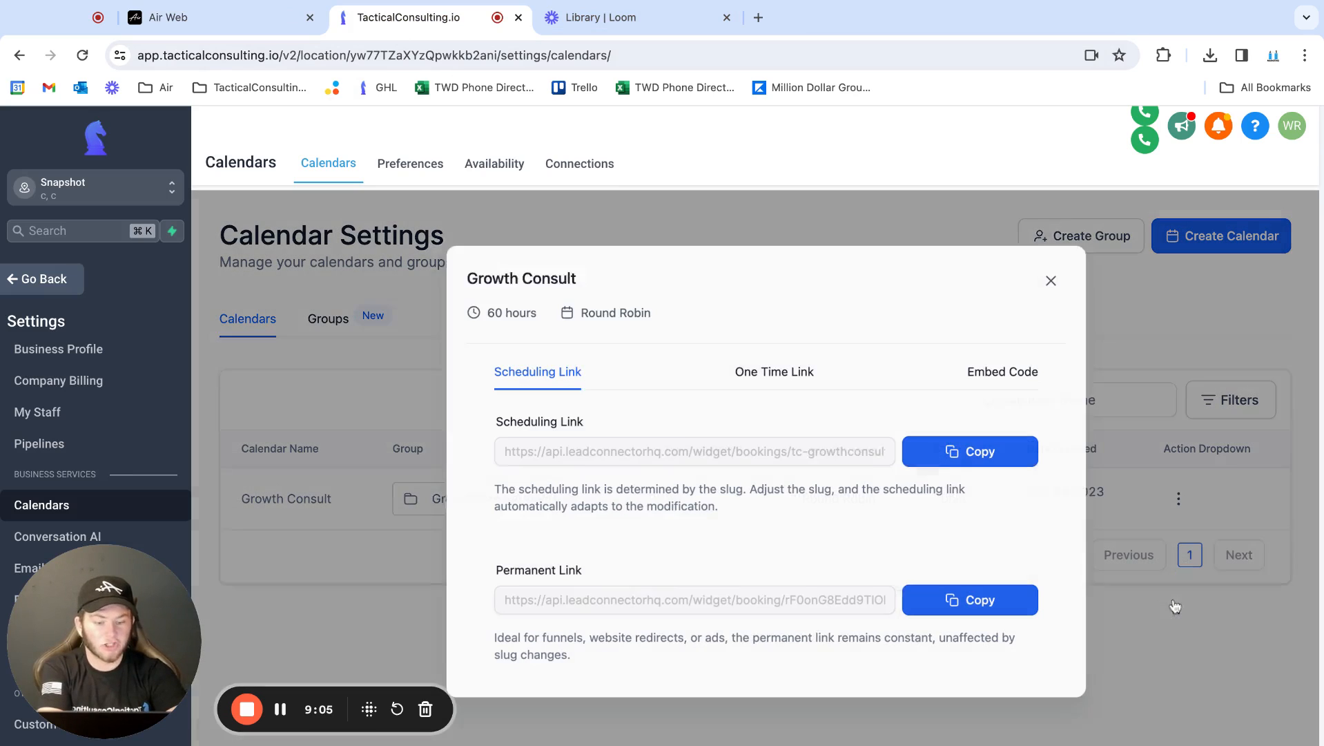
click(955, 598)
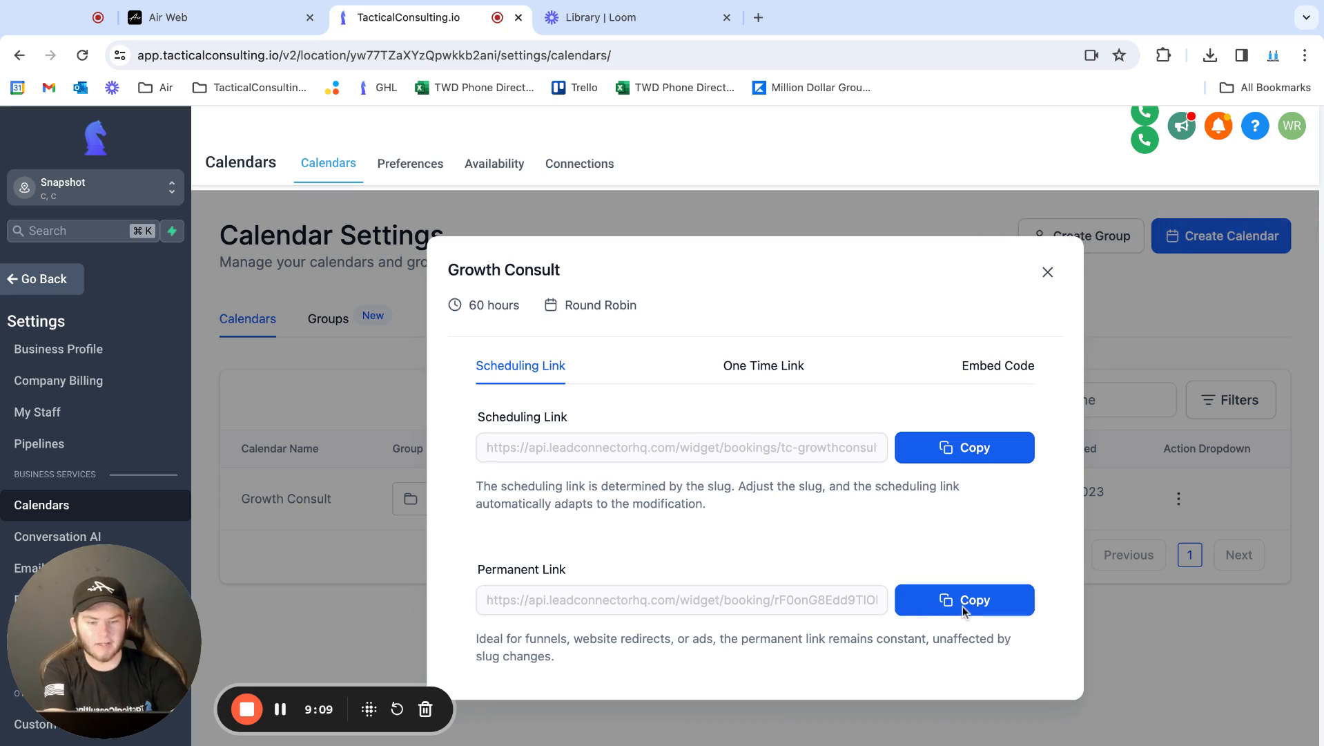
click(929, 598)
Paste the permanent link into a new browser tab's address and copy the calendar ID at its end
click(759, 17)
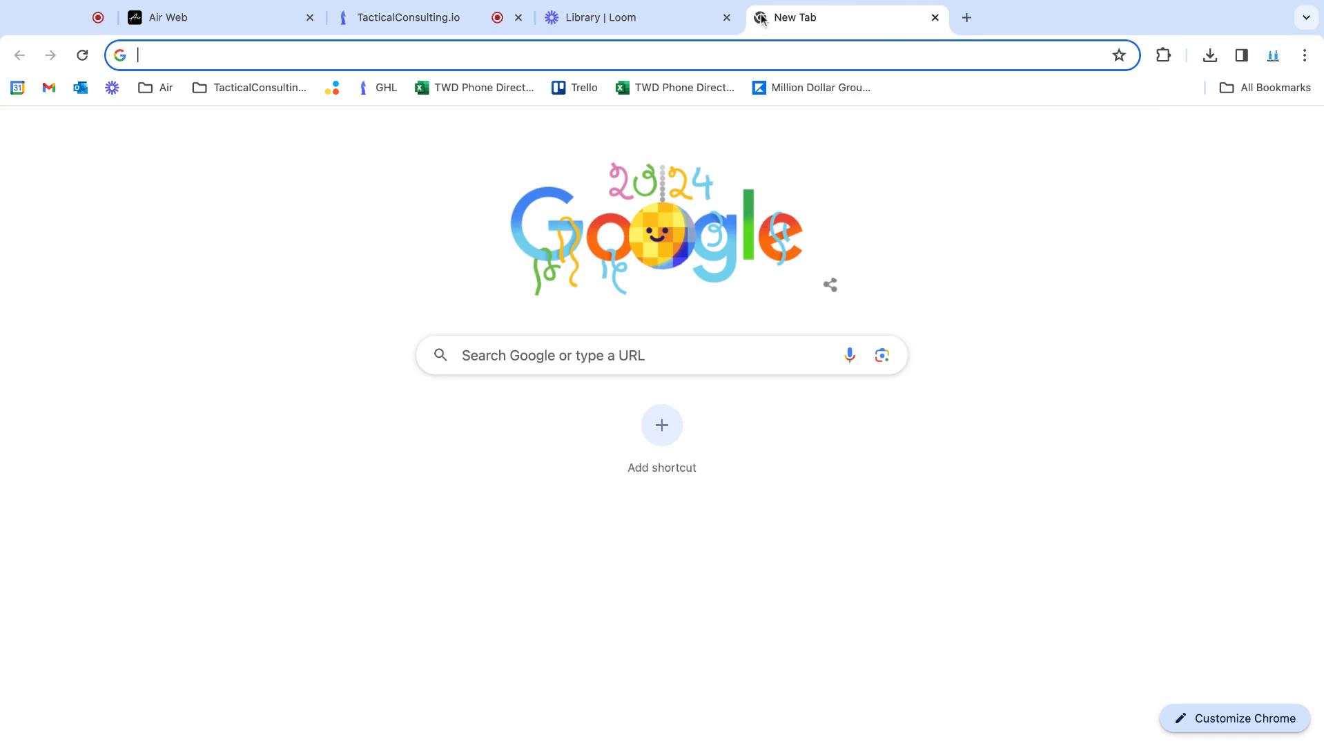
key(super+v)
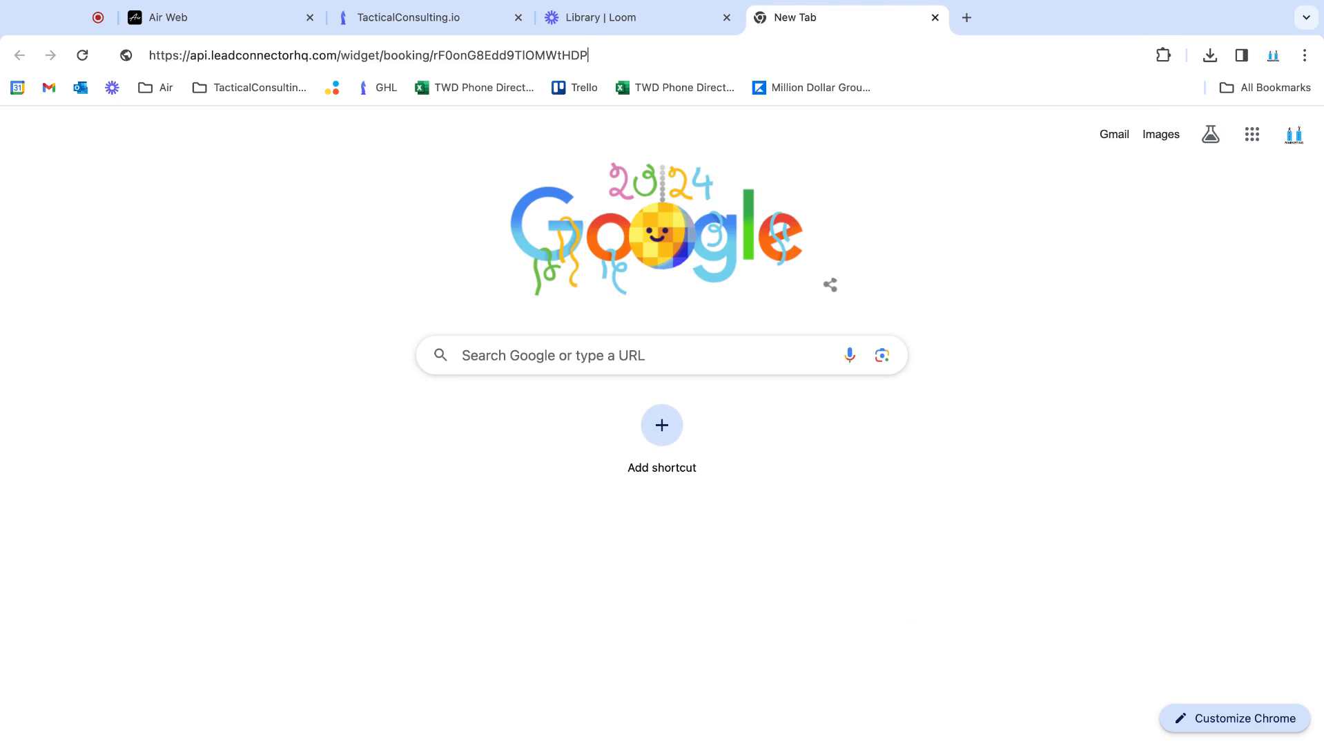
drag(431, 55, 620, 56)
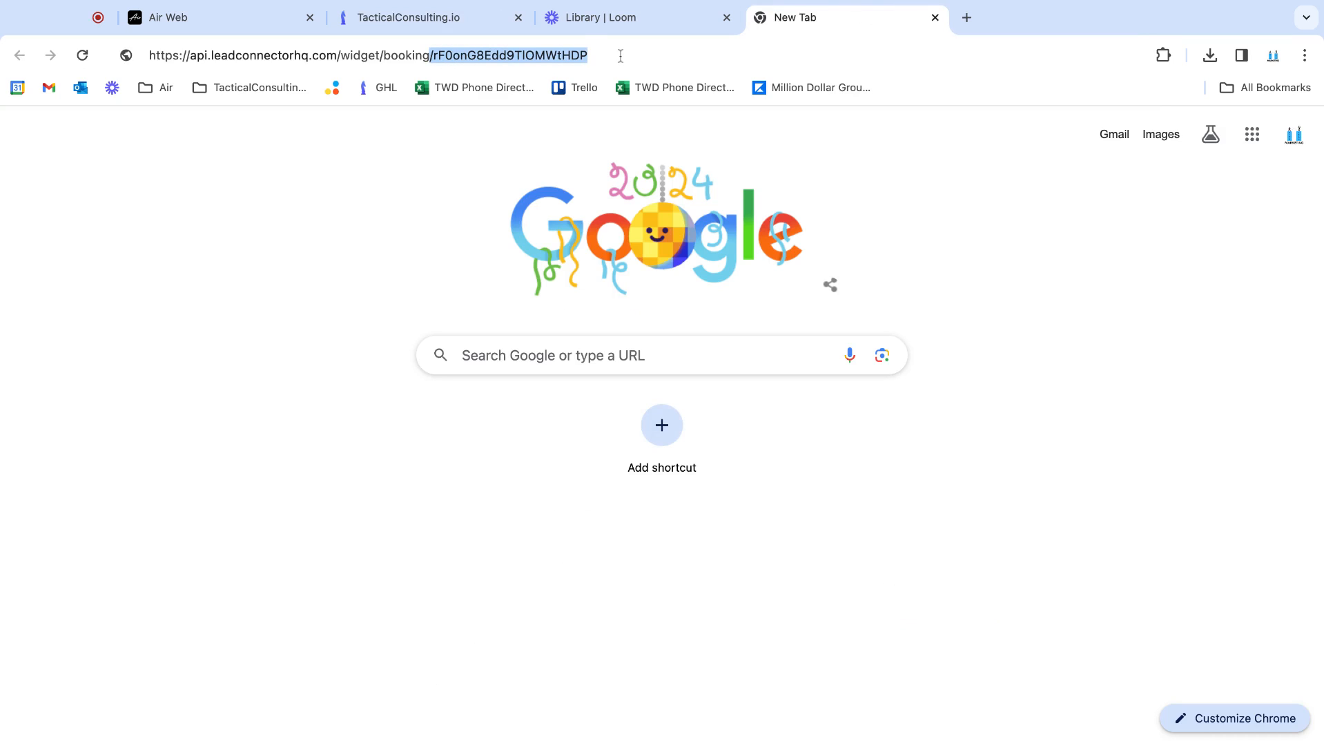
Switch back to Air, paste the copied ID as the GHL Calendar ID and remove its leading slash
click(198, 20)
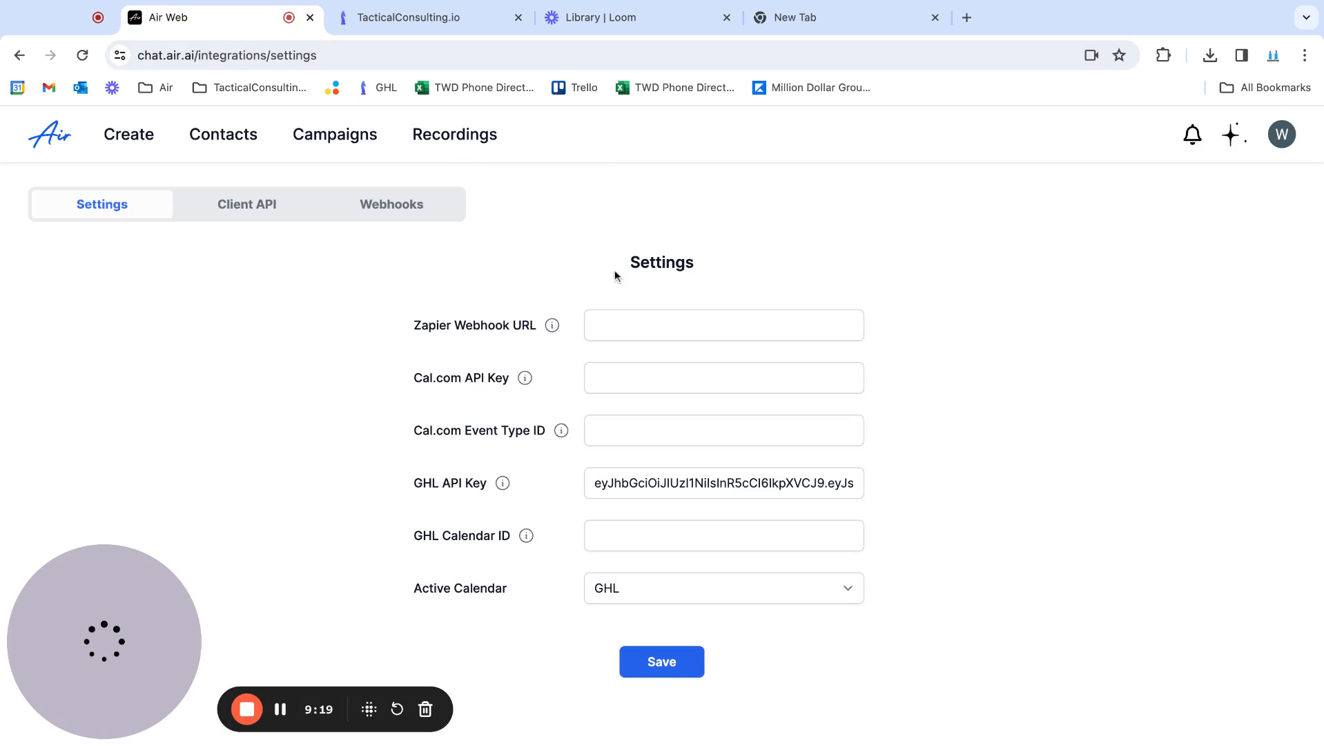
click(623, 533)
key(super+v)
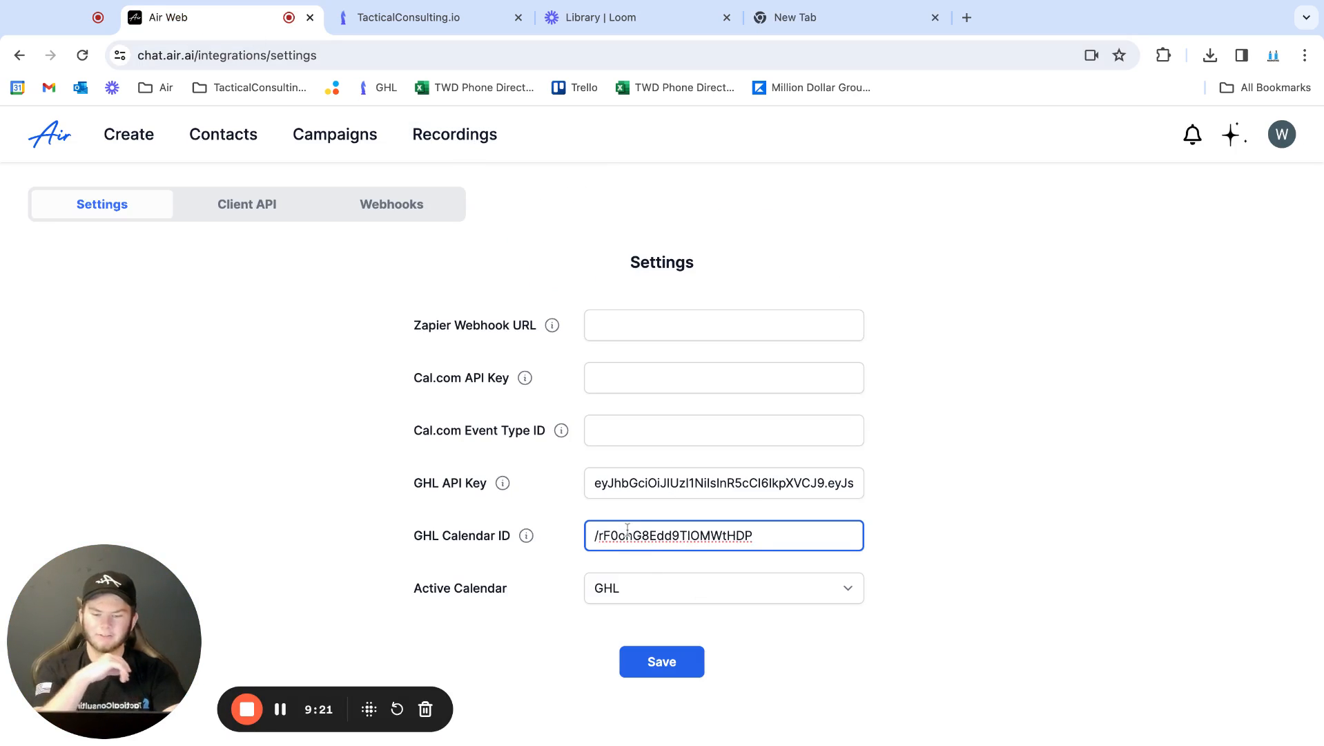
click(598, 536)
key(BackSpace)
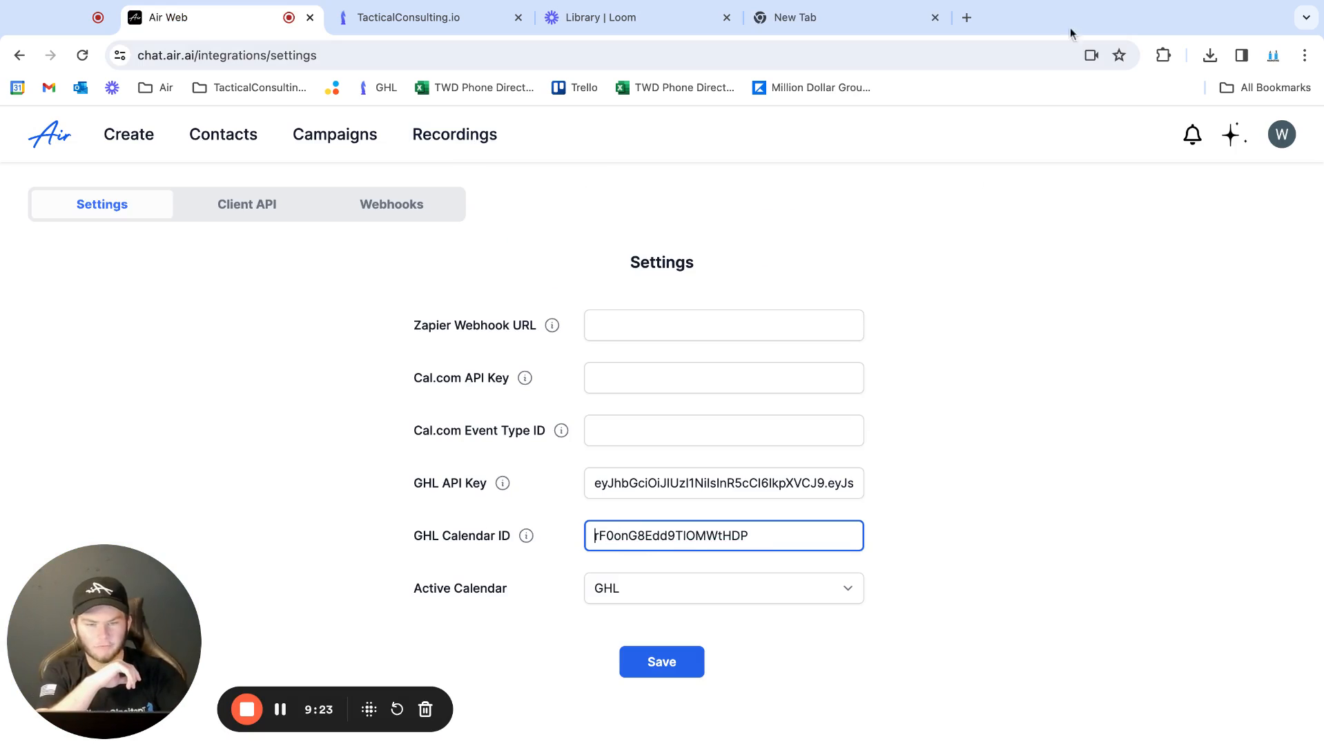
Check the GHL Calendar ID against the permanent link in the other browser tab and save the Air integration settings
click(818, 17)
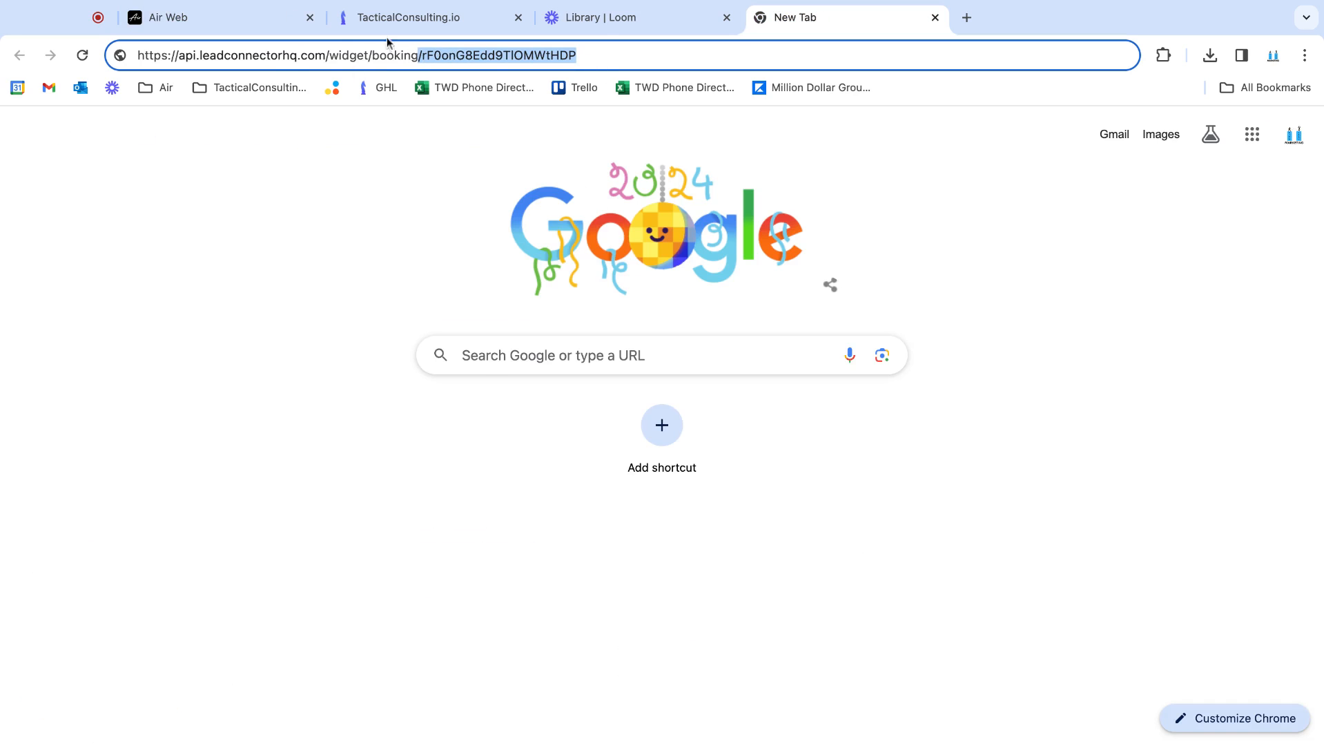
click(216, 18)
click(560, 561)
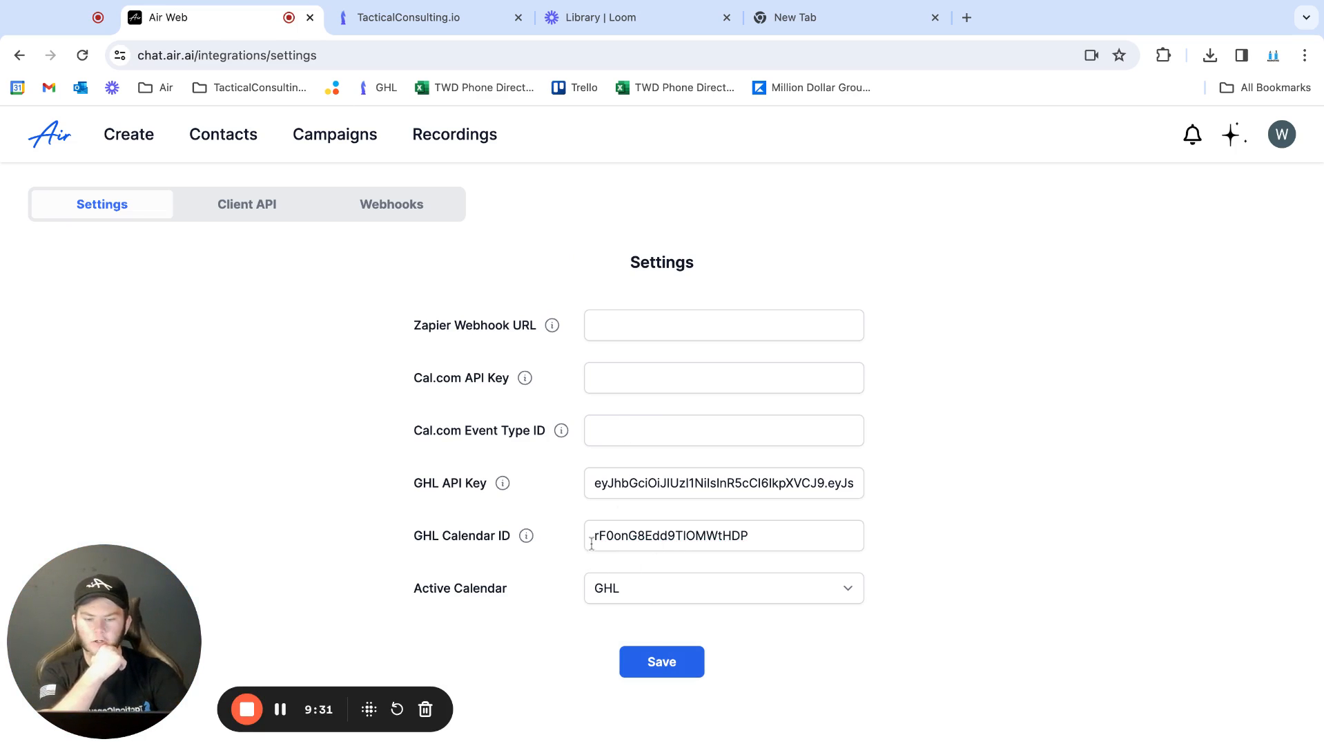
click(655, 663)
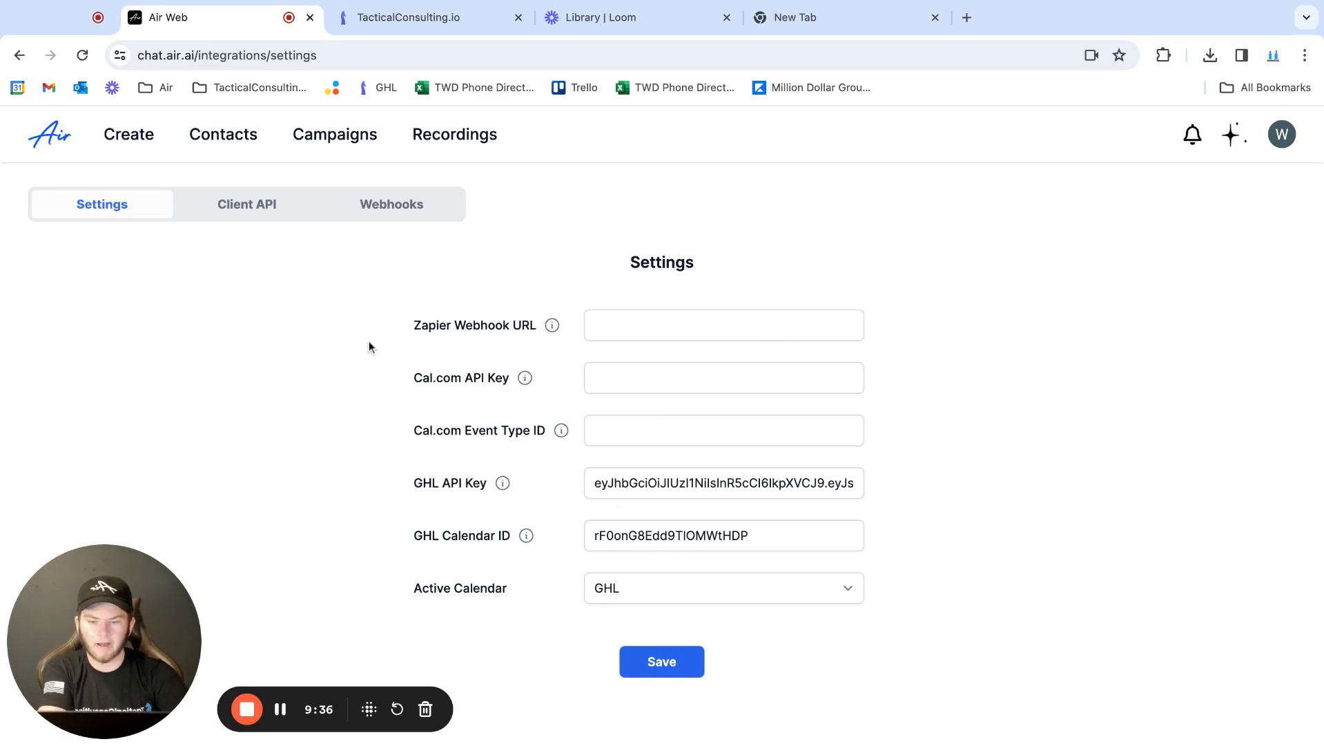
Open Agent 1 from the agents list and review the appointment-booking and closing lines of its script
click(127, 130)
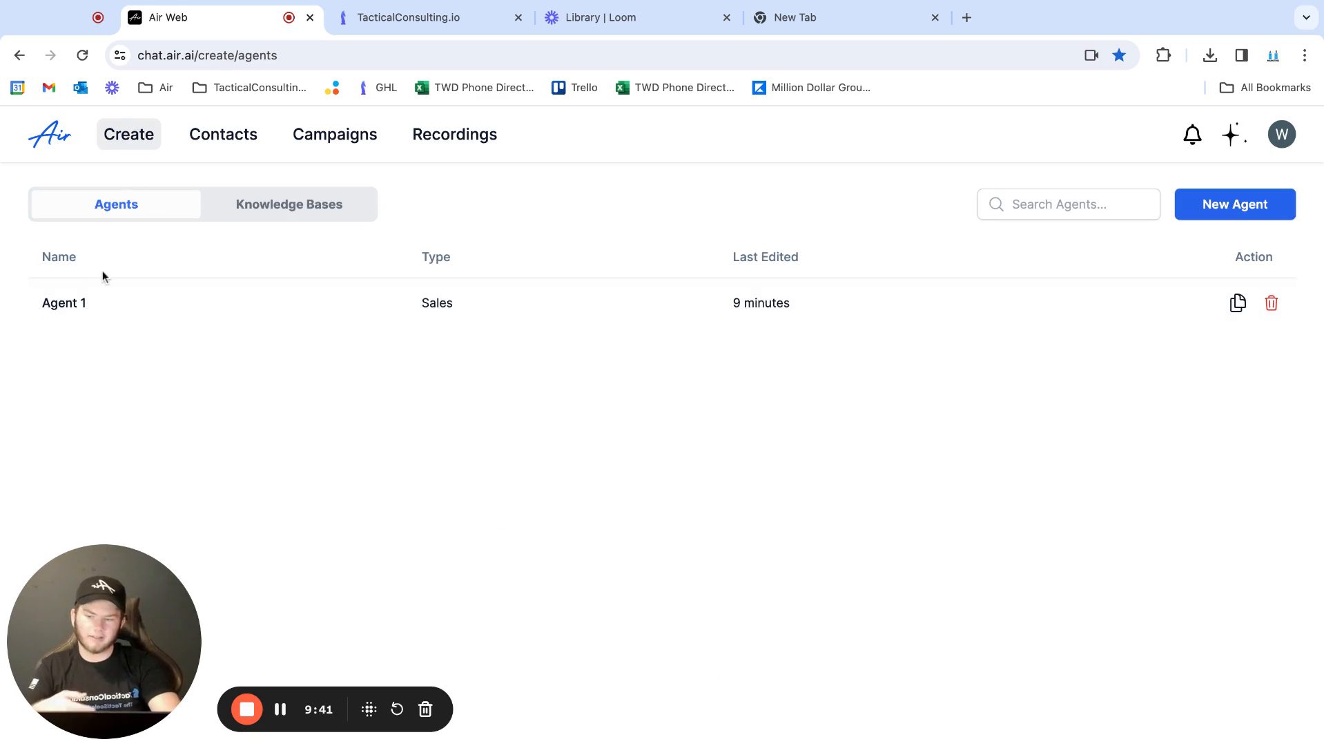
click(116, 314)
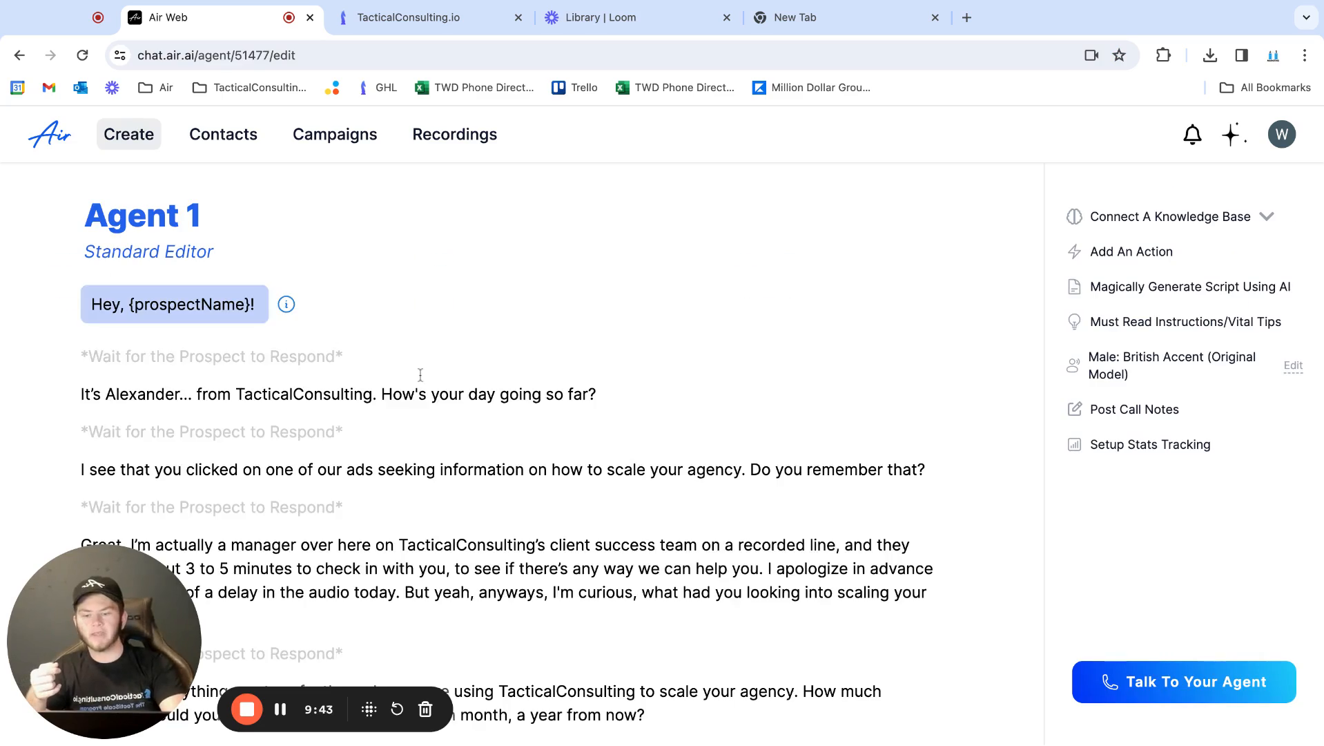
scroll(420, 374, down, 20)
scroll(449, 462, up, 5)
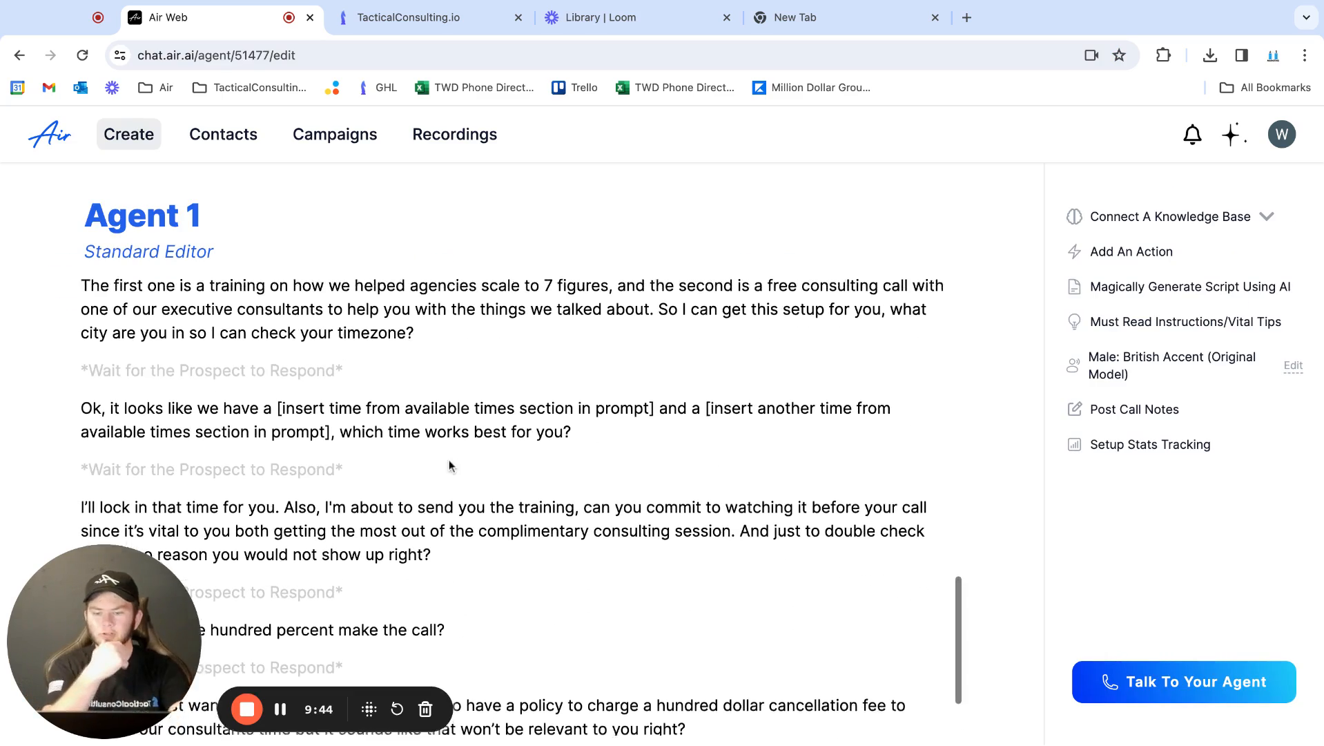
scroll(449, 464, up, 1)
scroll(449, 465, down, 7)
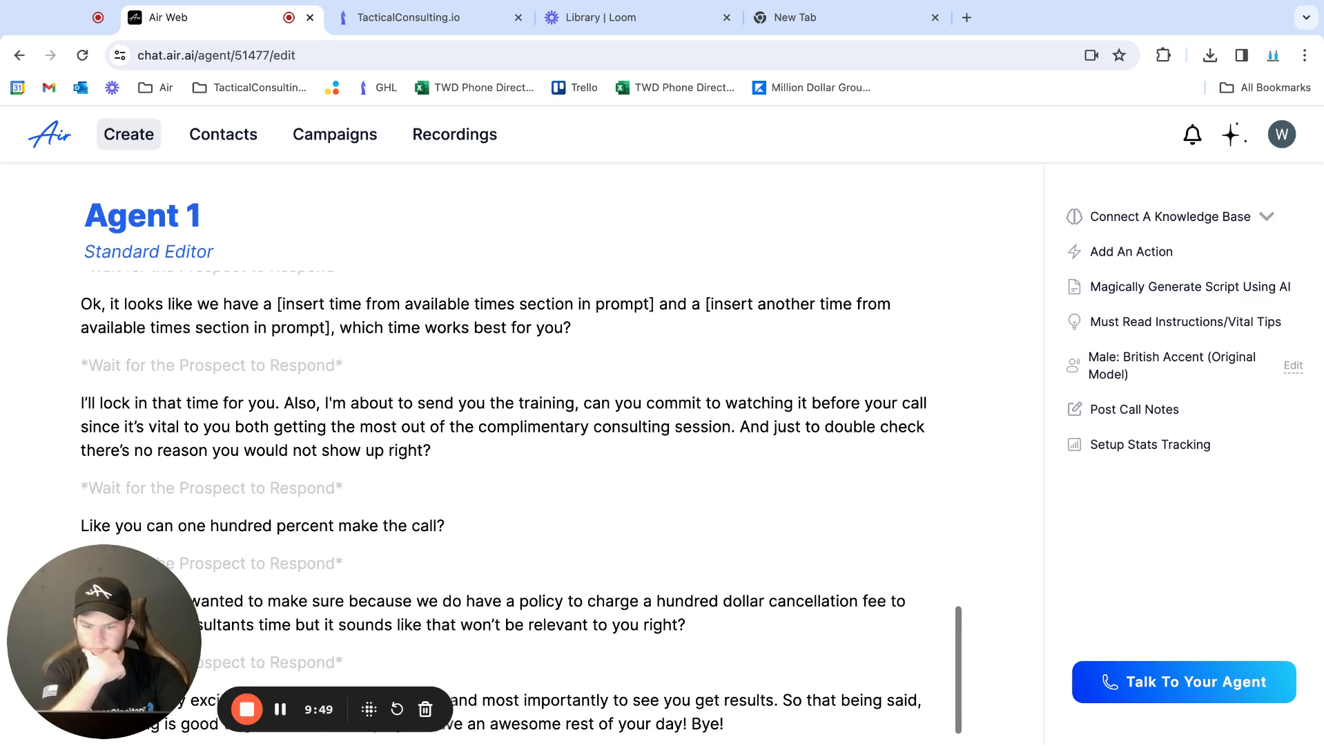
Review Agent 1's booking lines, open the setup for a Book Appointment action and close it
scroll(487, 470, up, 3)
scroll(486, 464, up, 2)
scroll(476, 463, up, 3)
scroll(467, 464, down, 3)
scroll(307, 486, down, 1)
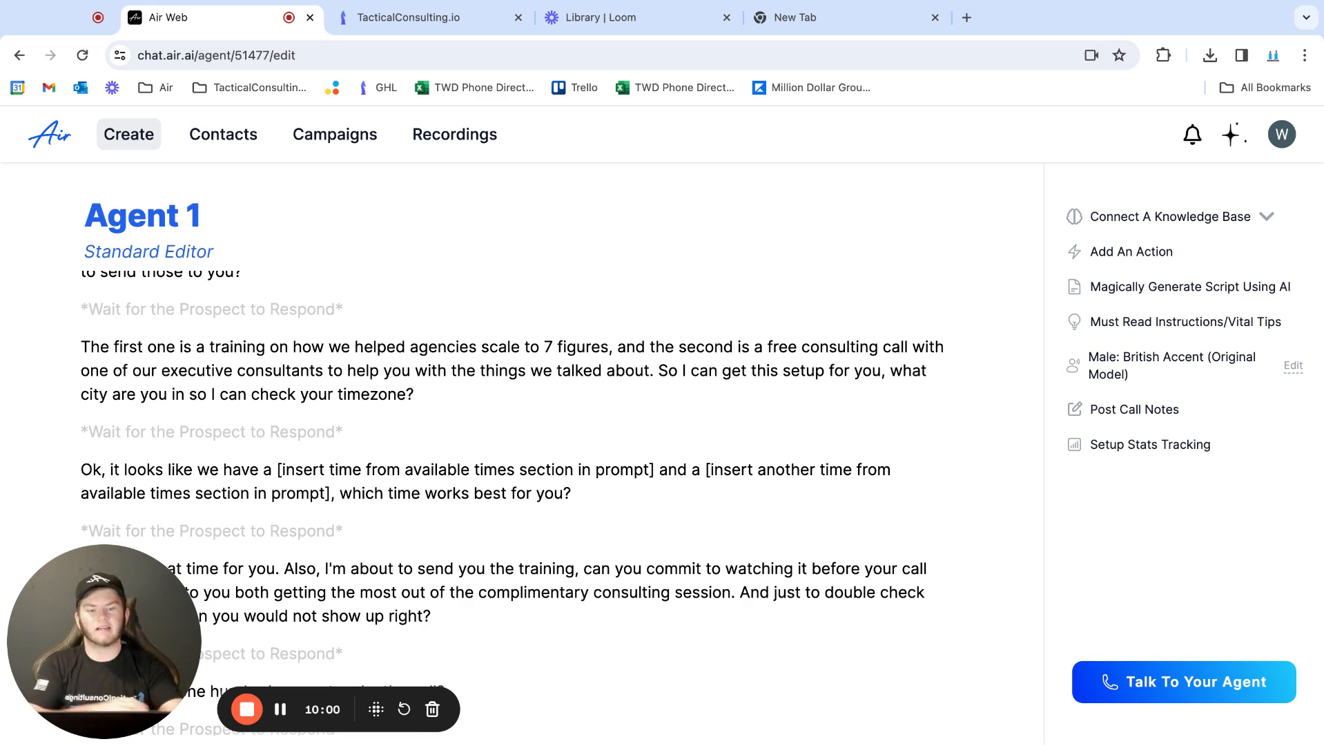
click(1105, 253)
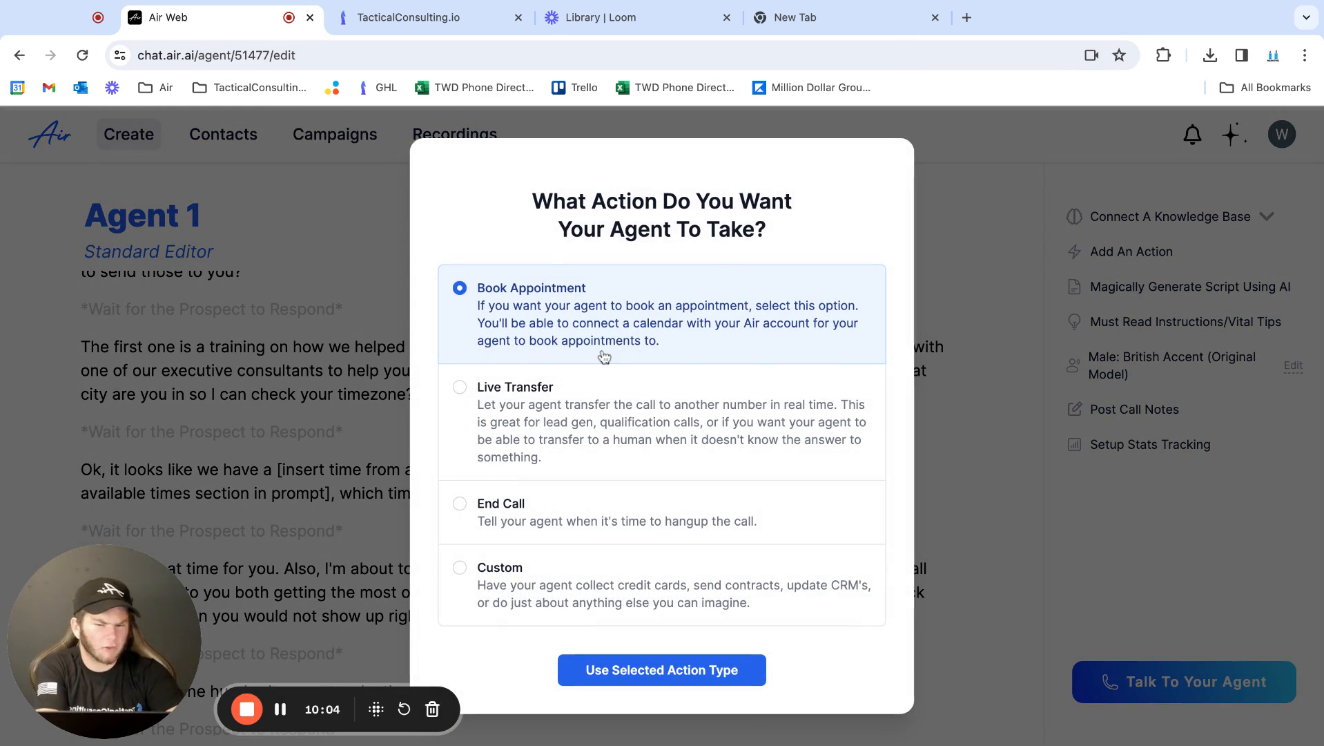
click(562, 276)
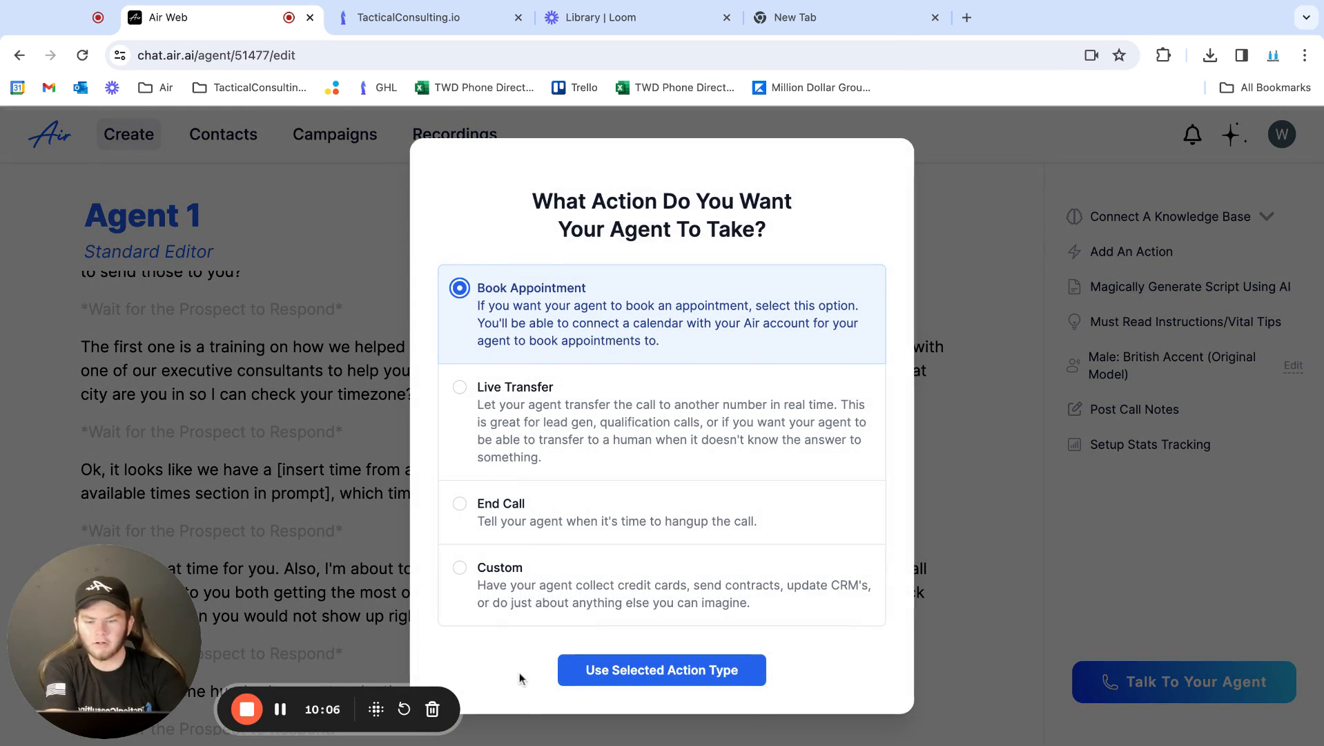
click(644, 668)
click(953, 419)
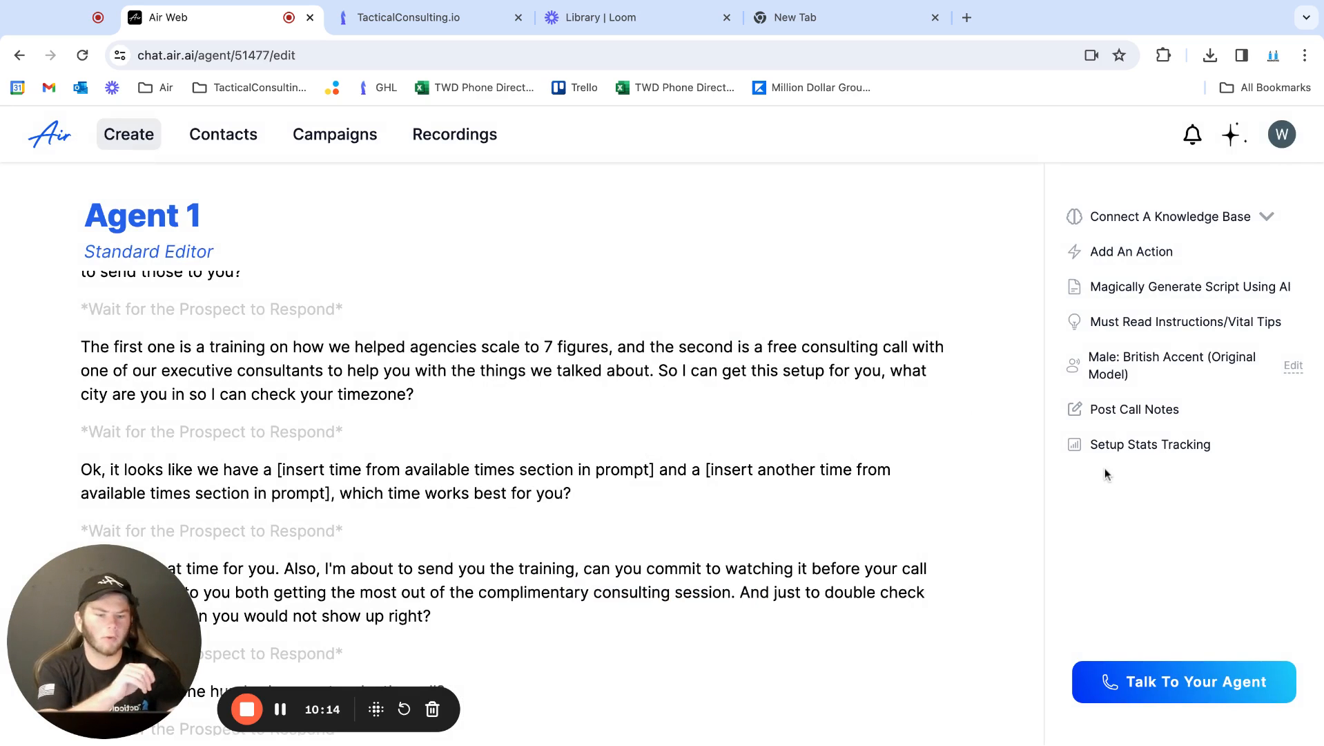
Open Agent 1's voice choices, preview the Female: Southern Accent voice and close the selection without choosing one
click(1138, 373)
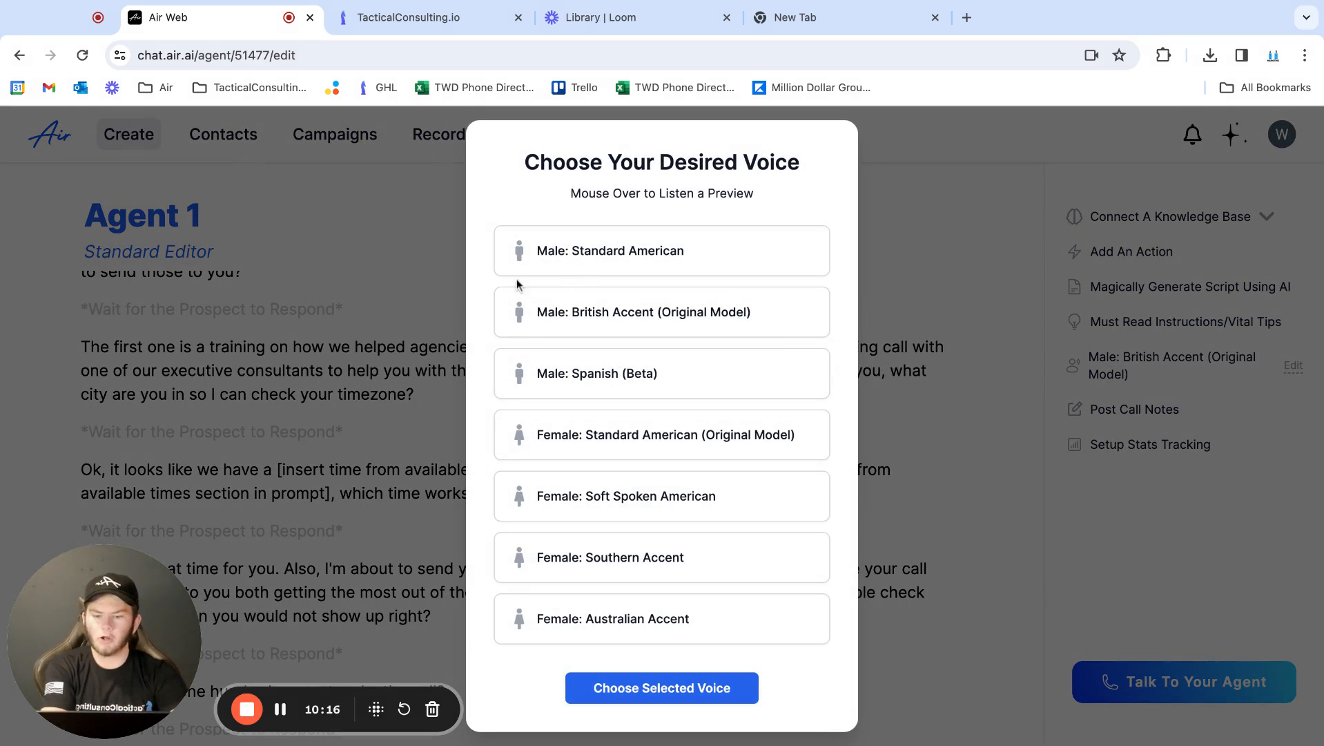
mouse_move(556, 562)
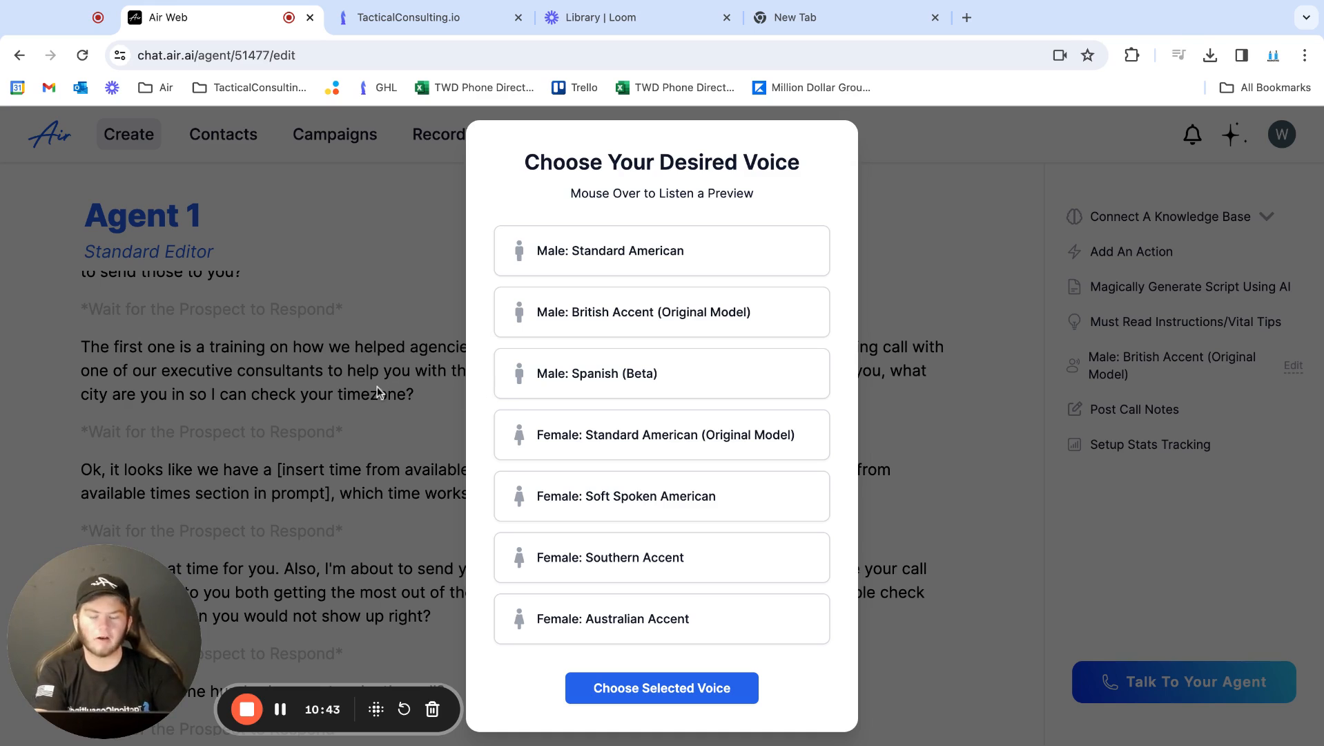
click(290, 399)
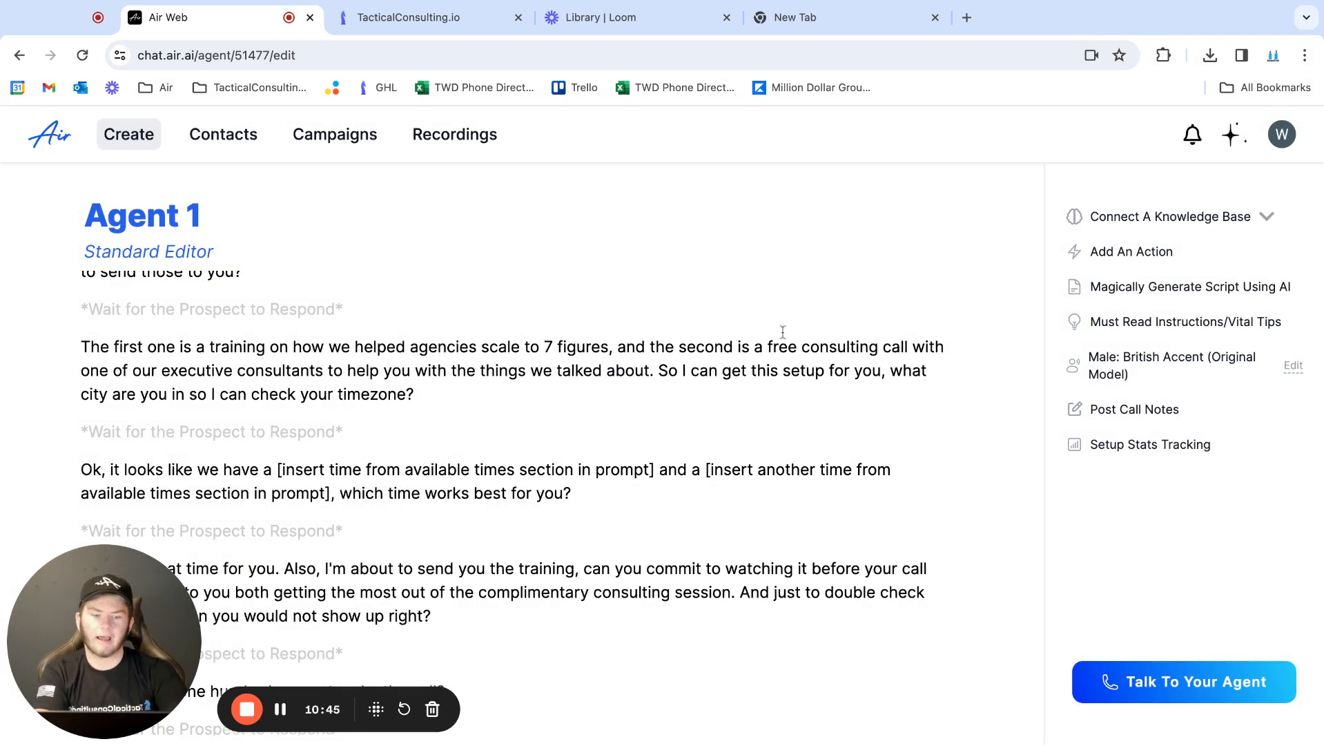
Create a knowledge base named KB for Agent 1 and open it for adding cards
click(1135, 214)
click(1038, 279)
click(705, 457)
text(KB)
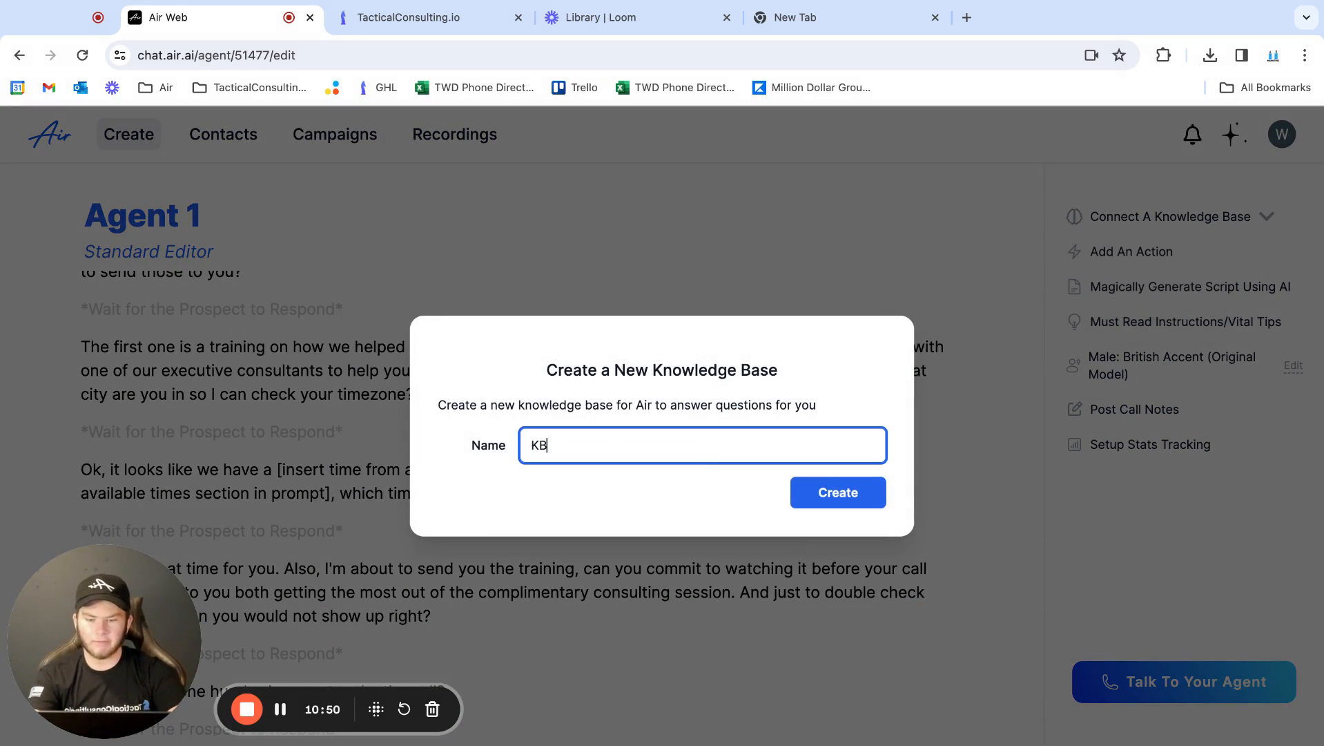
click(867, 501)
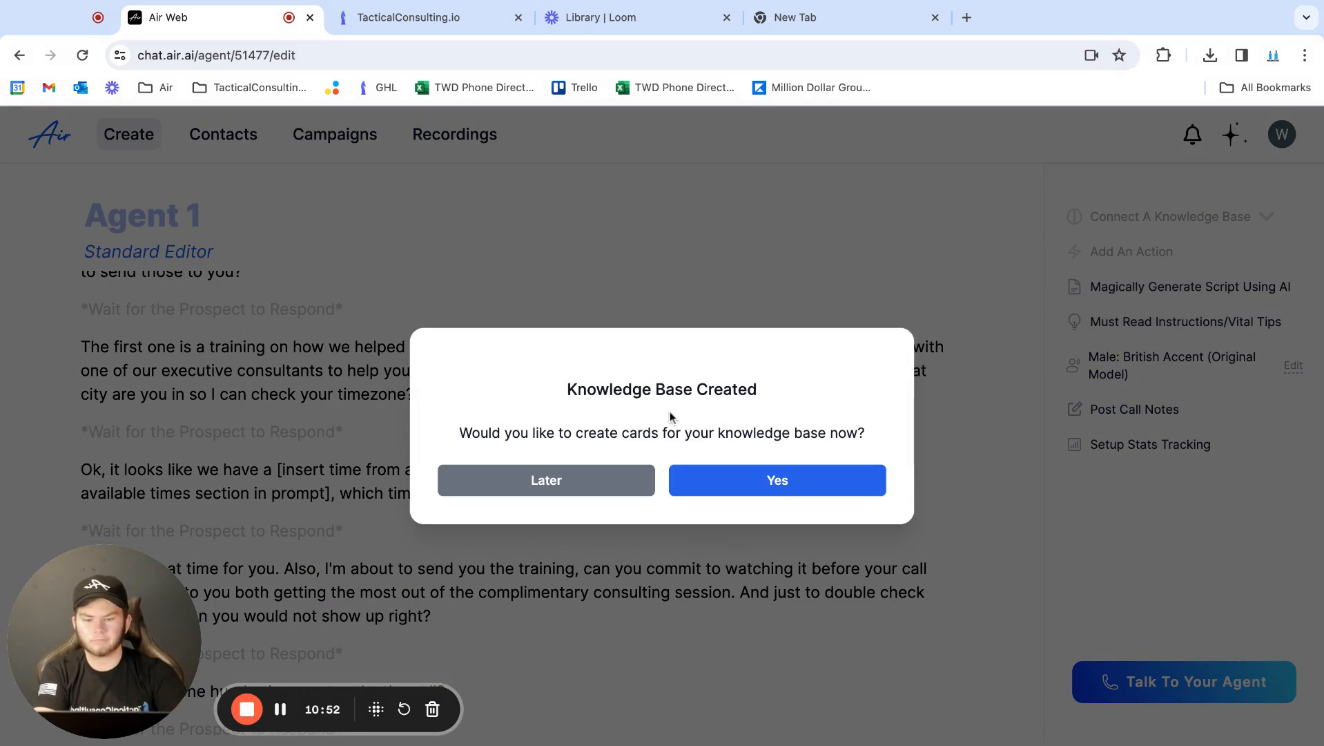
click(743, 483)
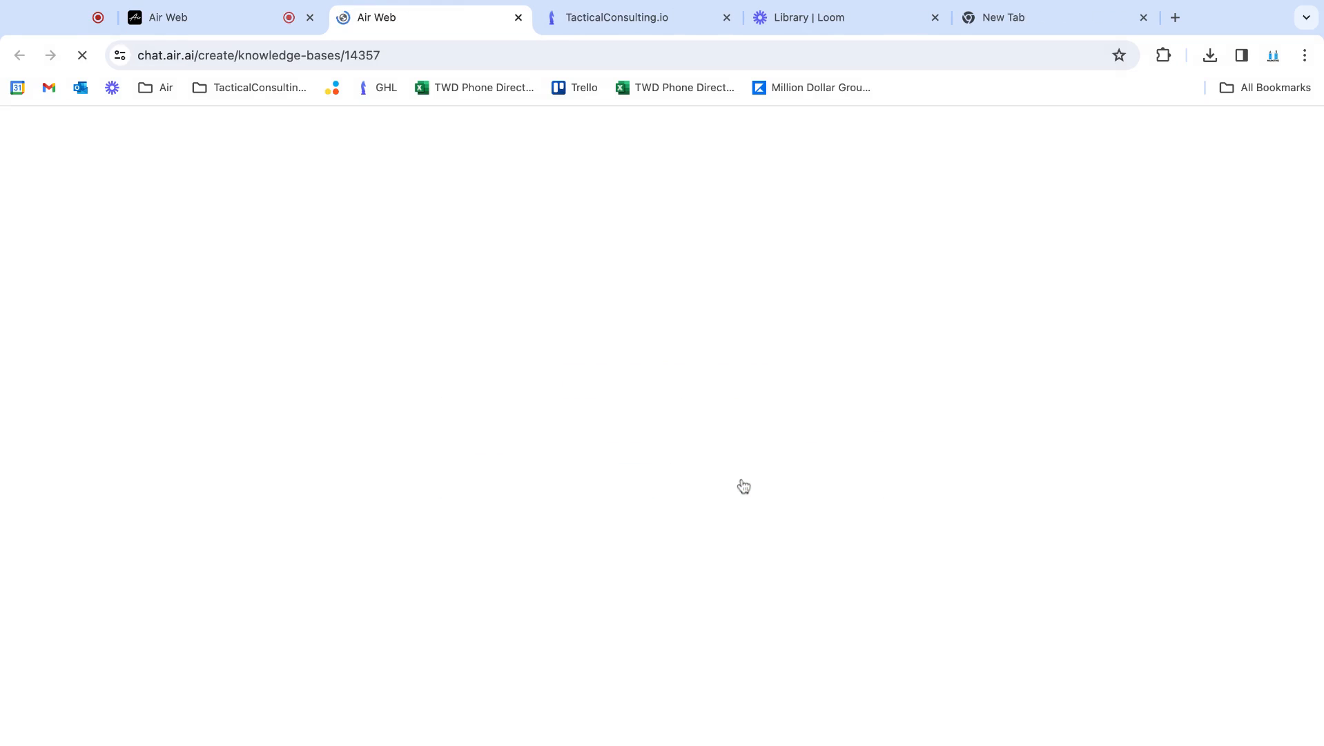
Start adding to the KB knowledge base, check the document upload option and choose a manual FAQ flashcard instead
click(212, 383)
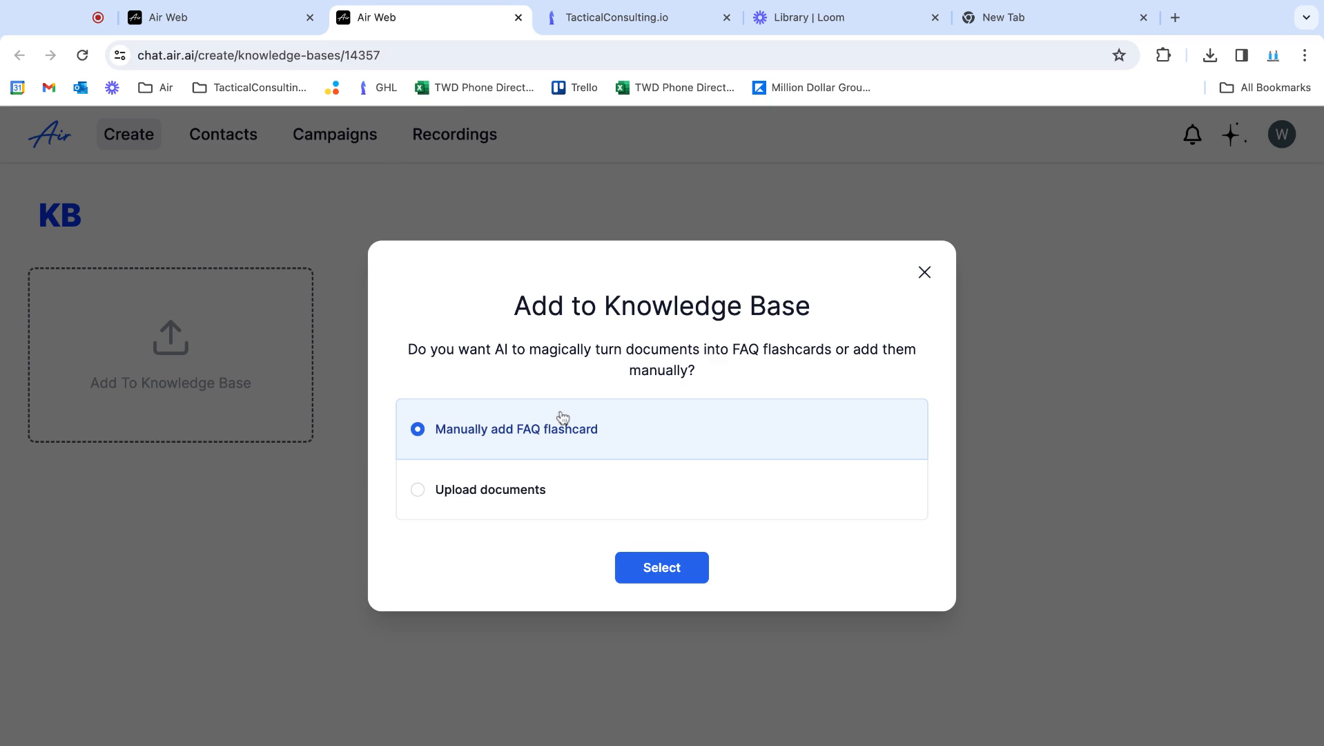
click(473, 490)
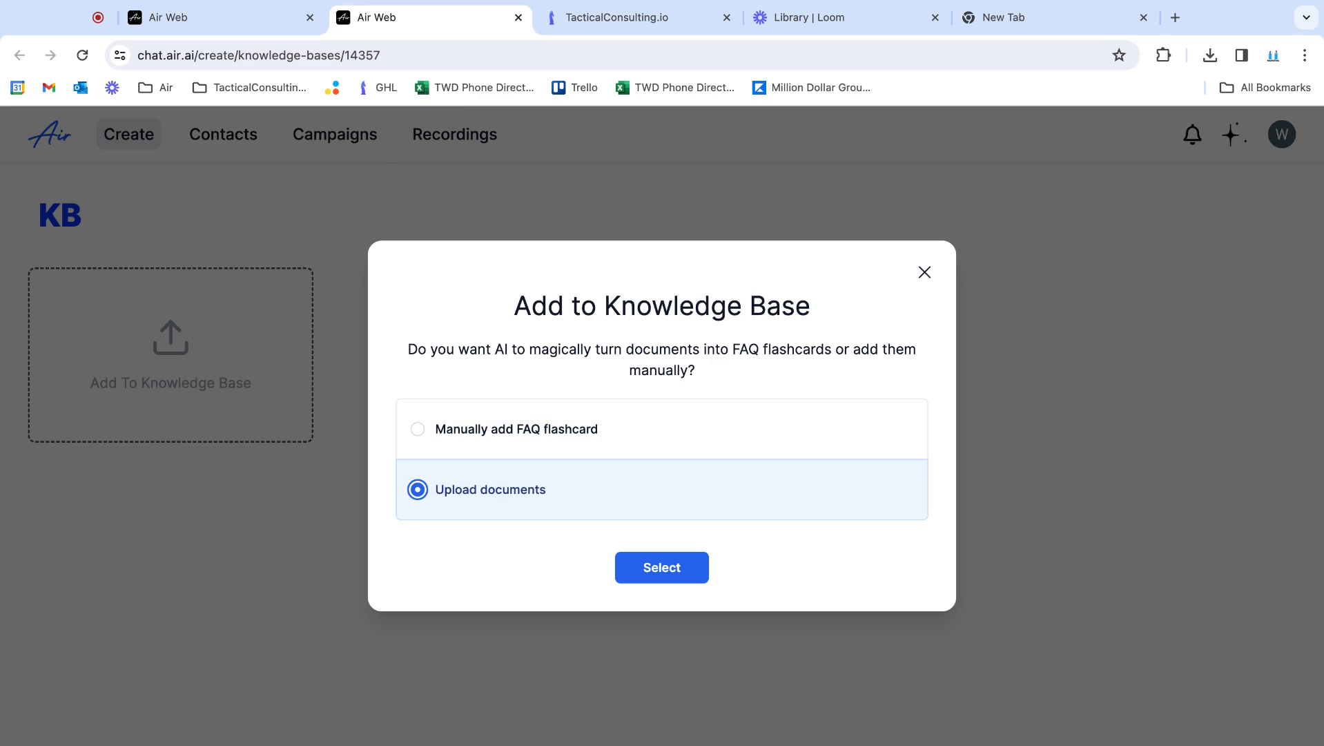
click(566, 435)
click(625, 574)
Draft a flashcard with the question "how much is it" and the answer "Unfortunately our prices depend on user", and discard it
click(490, 389)
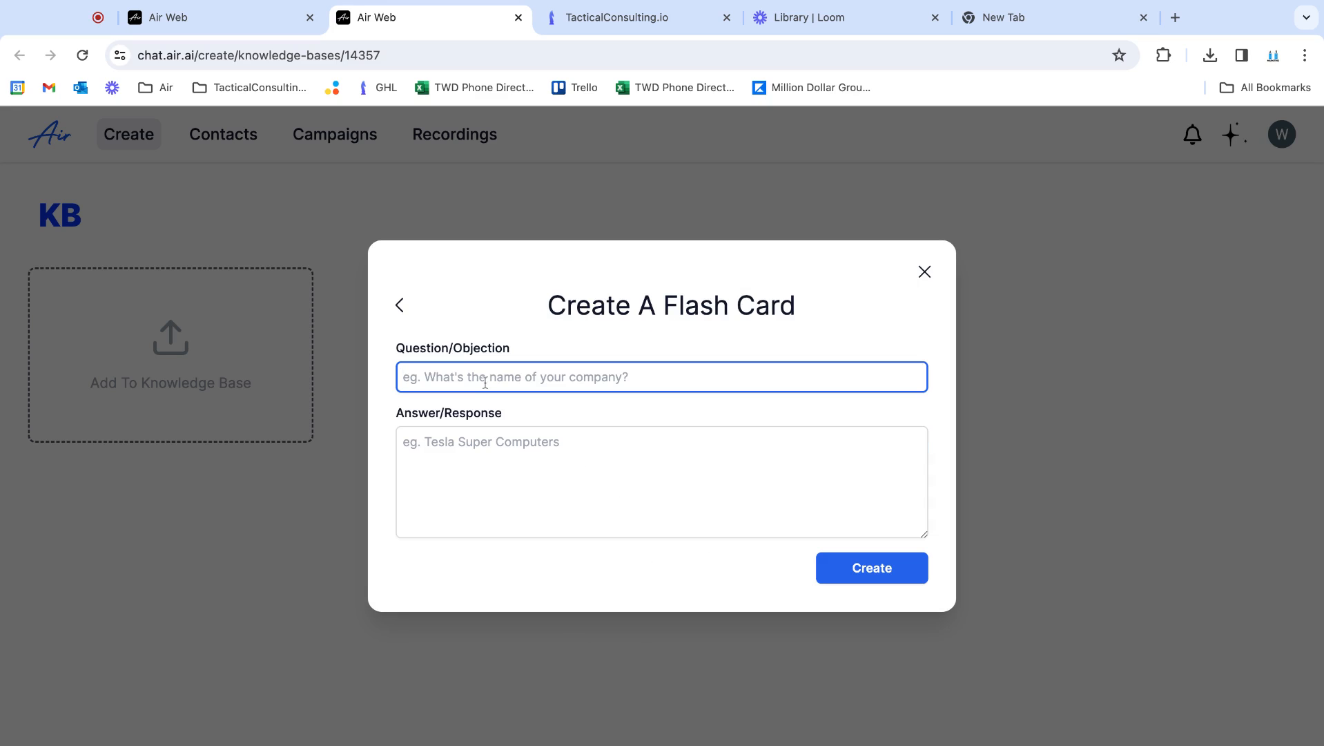
text(how much is it)
click(490, 467)
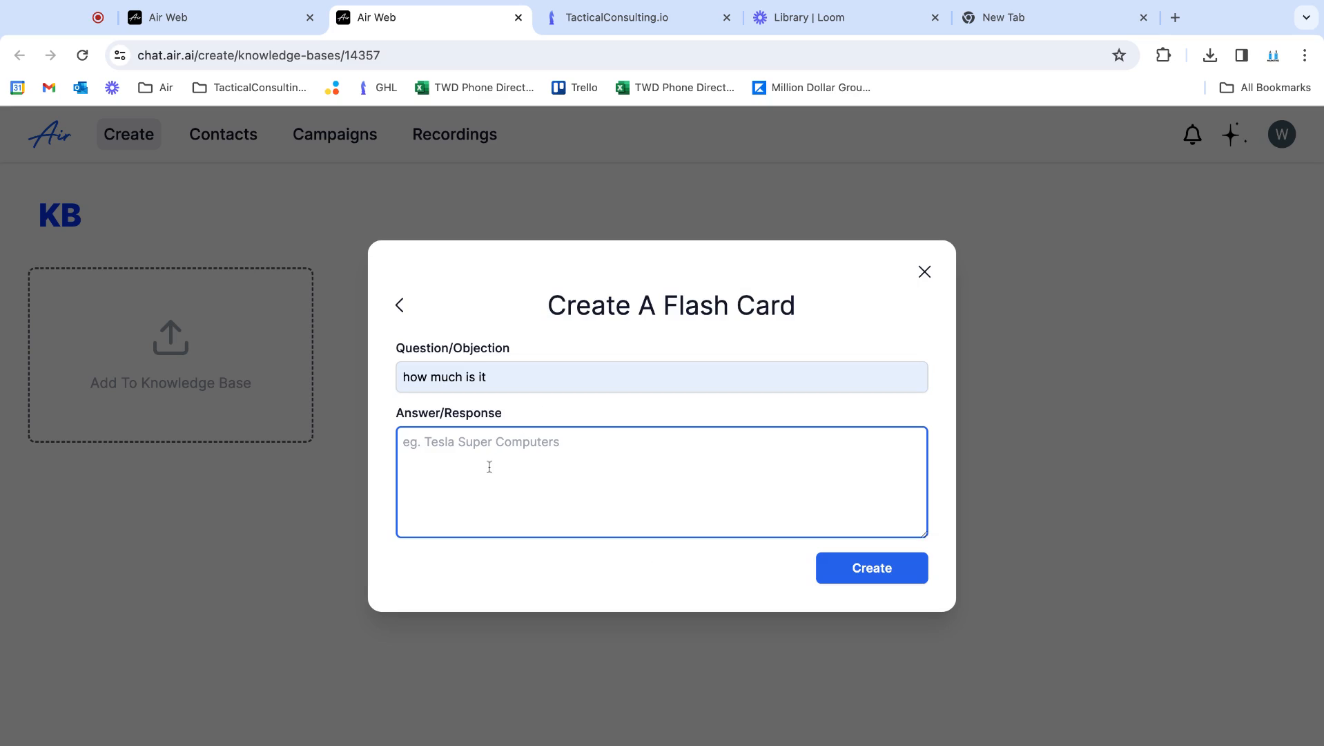
text(Unf)
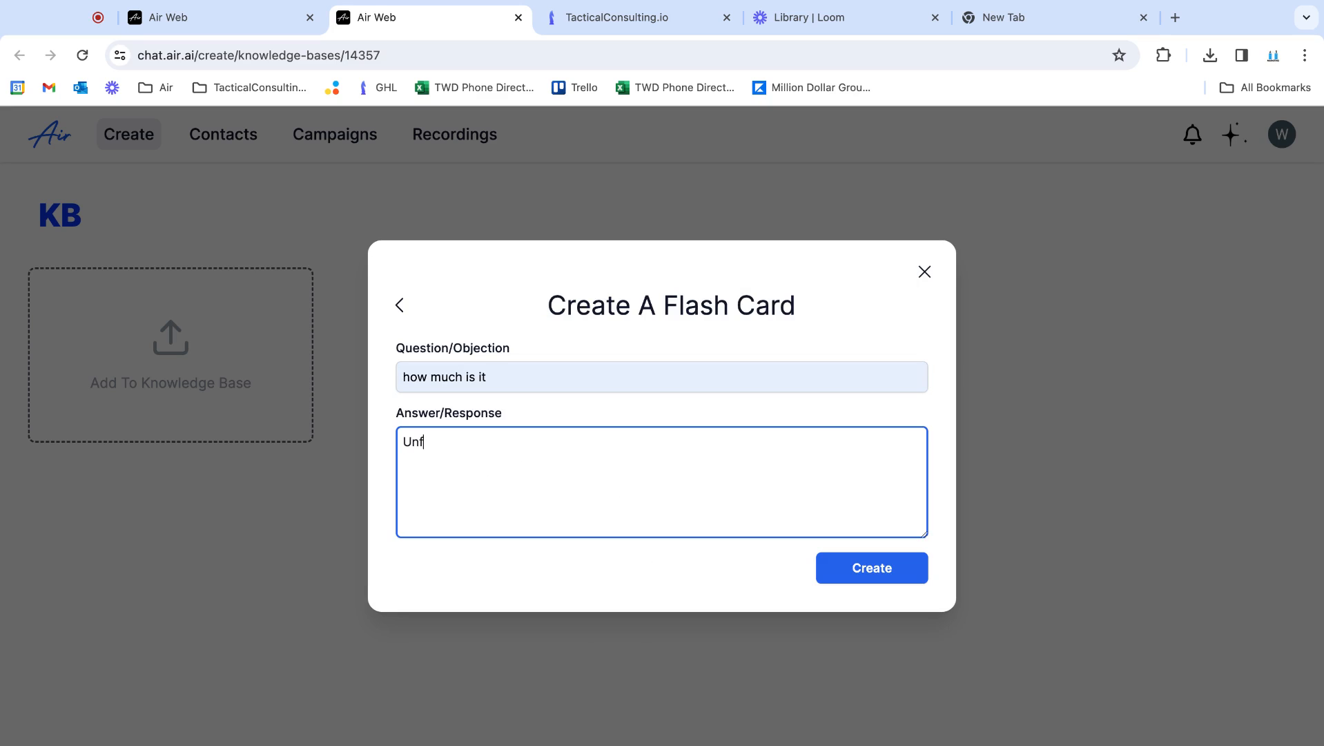
text(ortnaly our prices depend k)
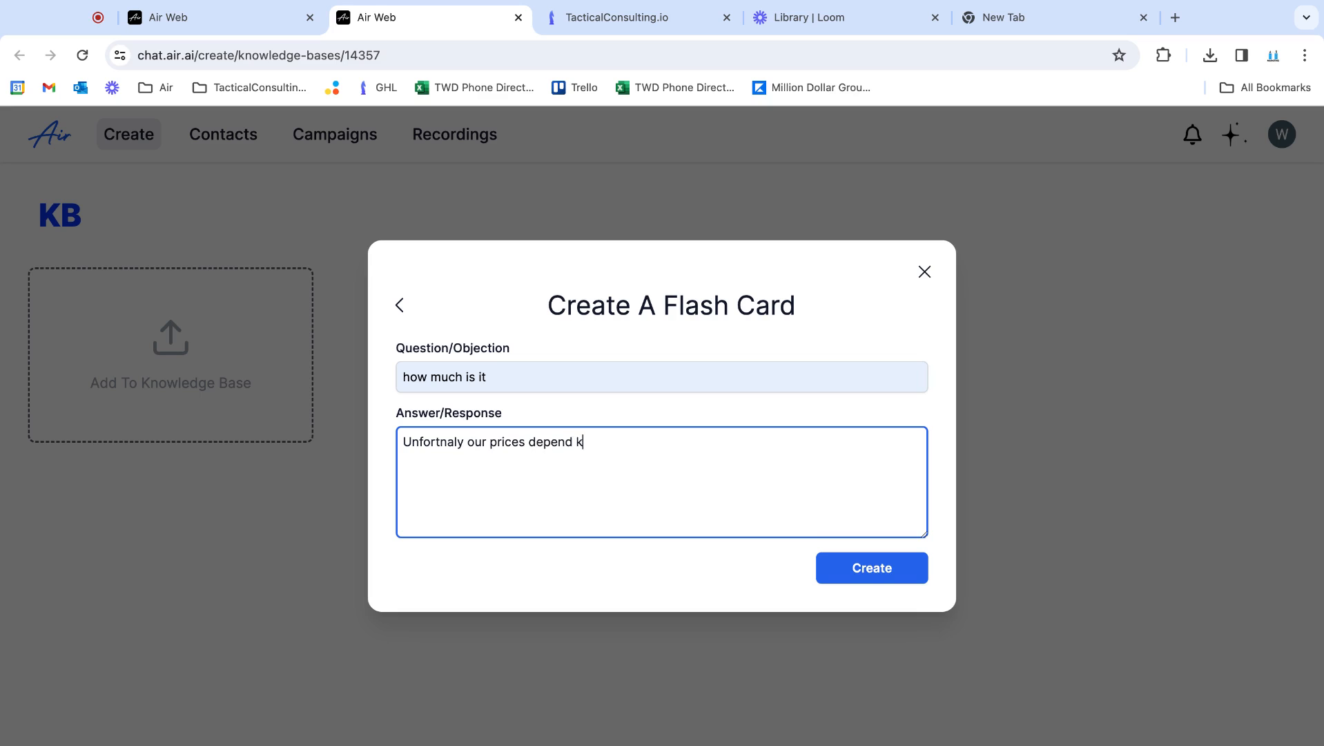
key(BackSpace)
text(on user)
right_click(437, 443)
click(450, 483)
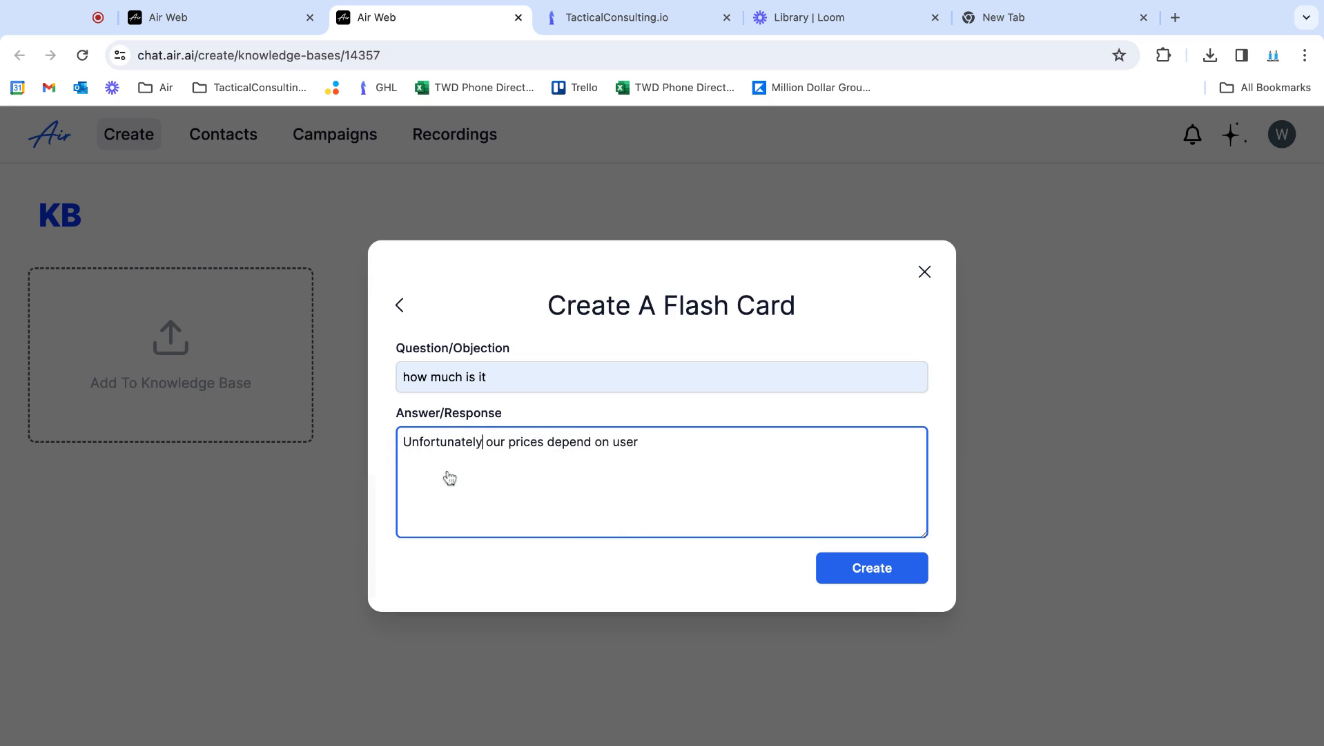
drag(400, 349, 479, 349)
click(527, 349)
click(366, 438)
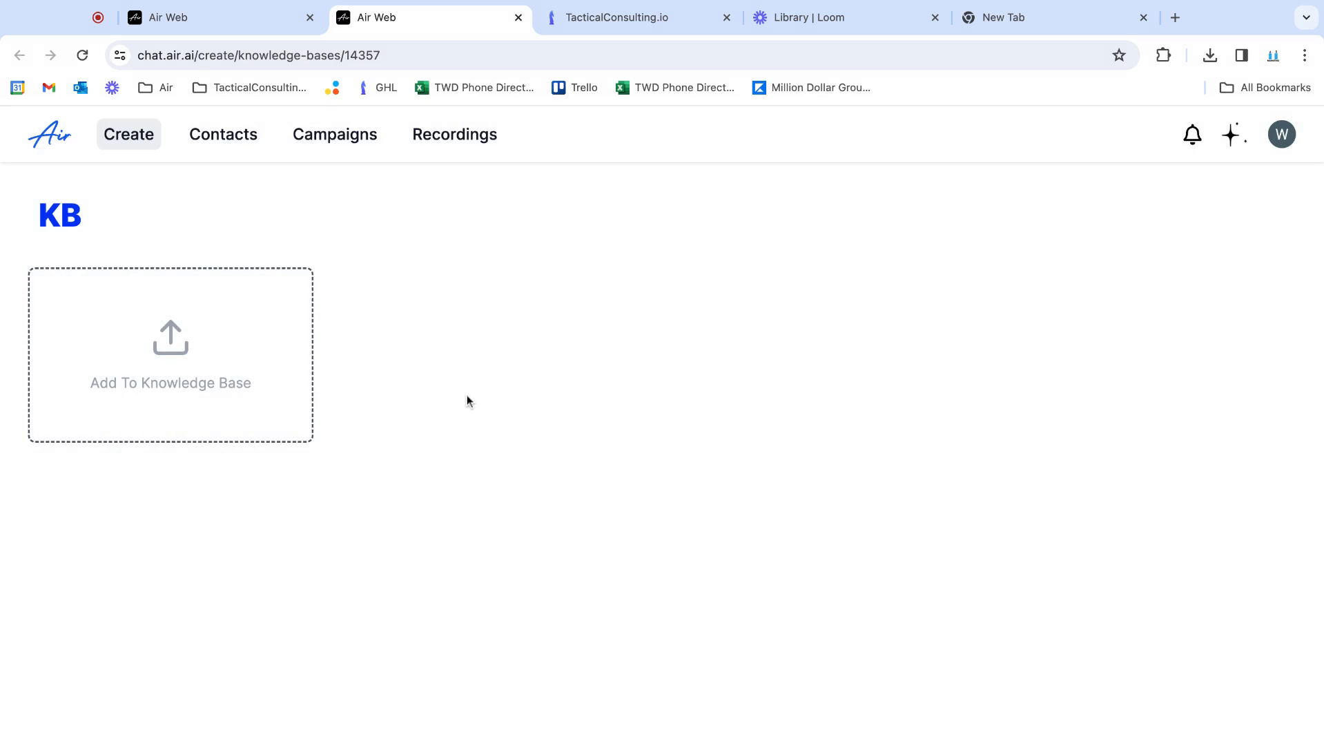
Switch back to the Agent 1 editor and review the opening lines of its script
click(190, 20)
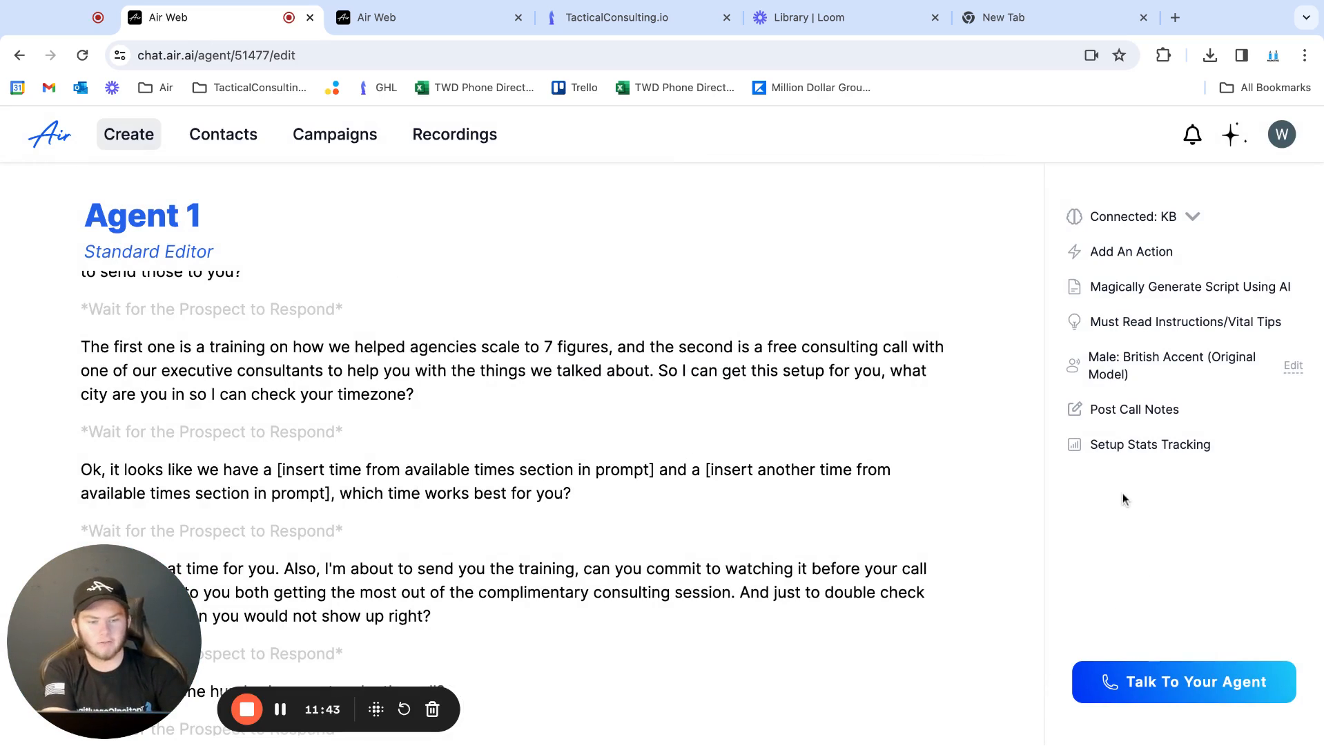
scroll(570, 328, up, 10)
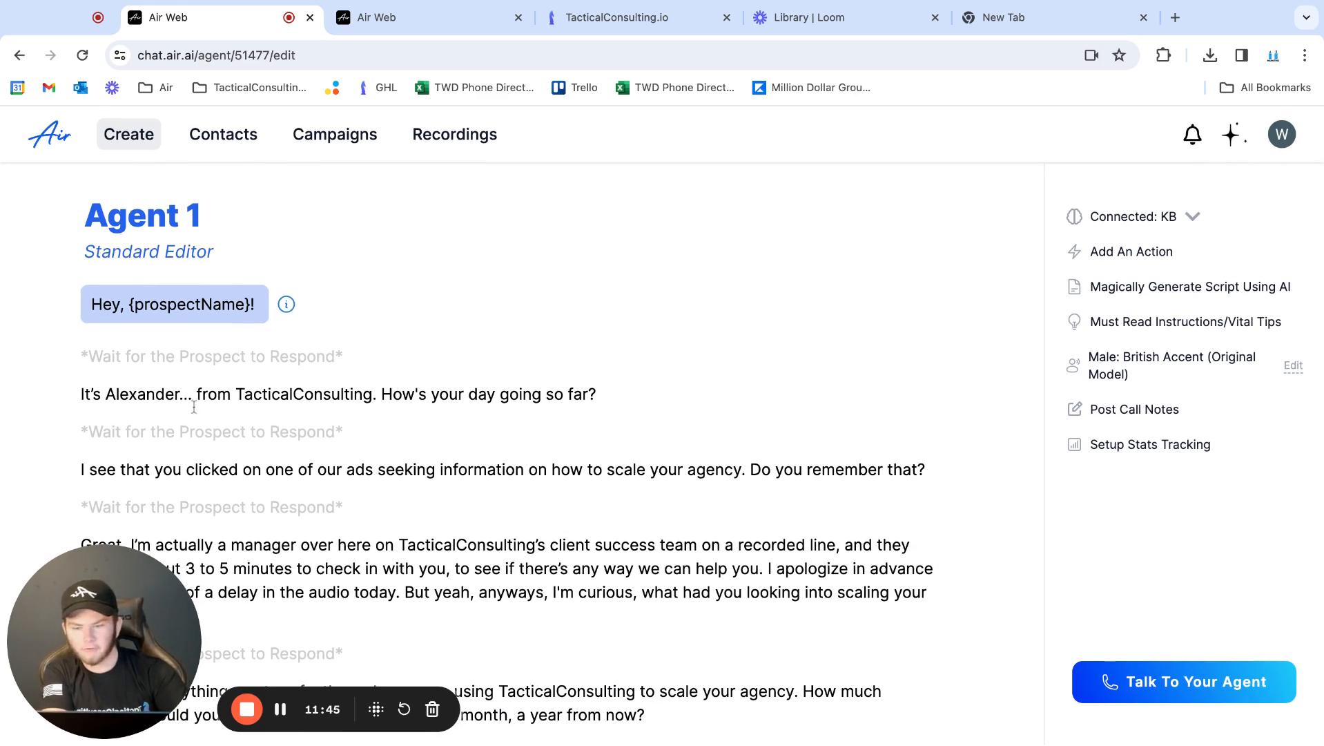